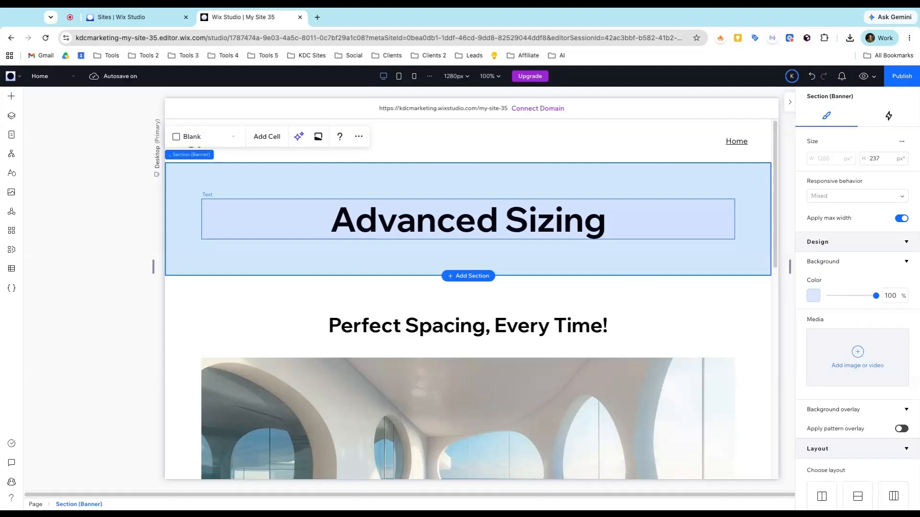
# Select the section grid holding the "Perfect Spacing, Every Time!" heading and look over its image content, size and layout settings
pyautogui.scroll(-1, 539, 242)
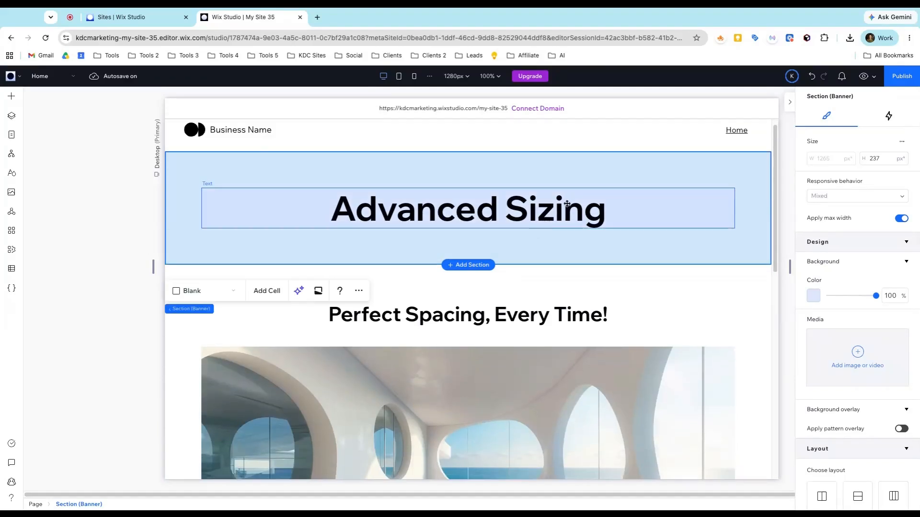
pyautogui.scroll(-3, 585, 228)
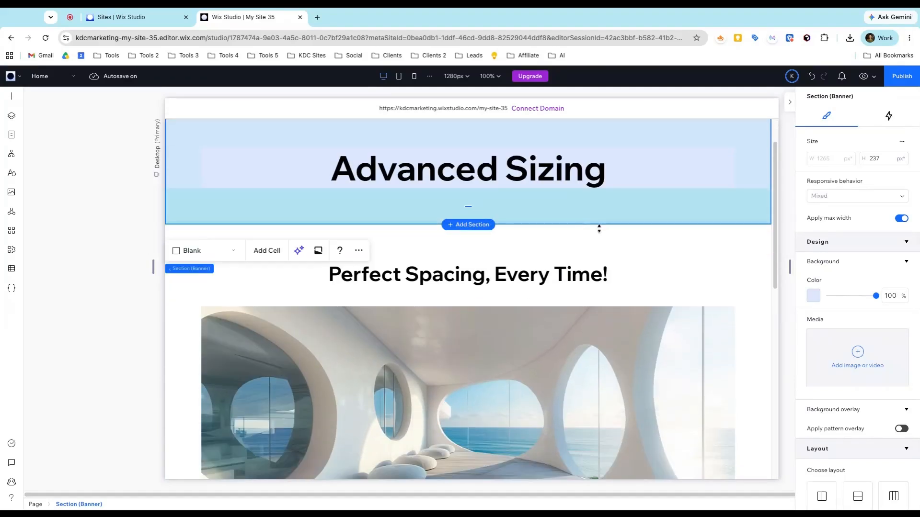
pyautogui.click(643, 291)
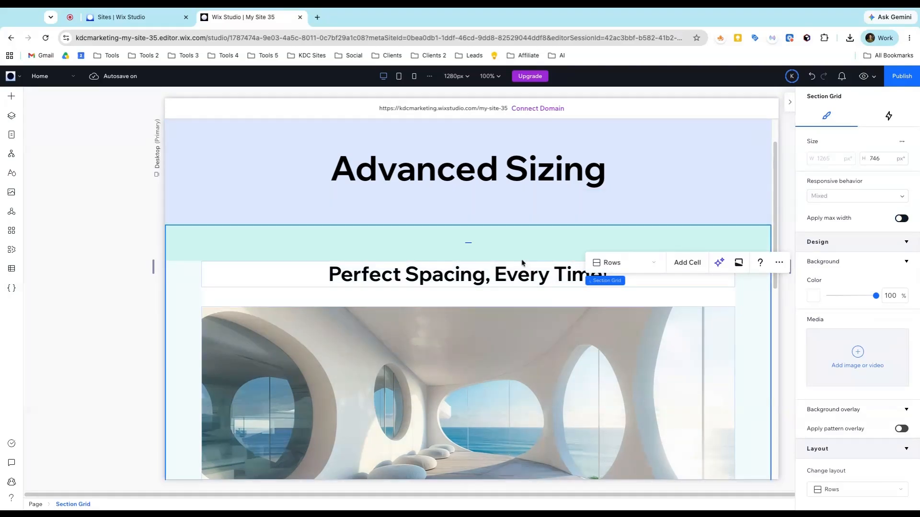
pyautogui.scroll(-5, 478, 251)
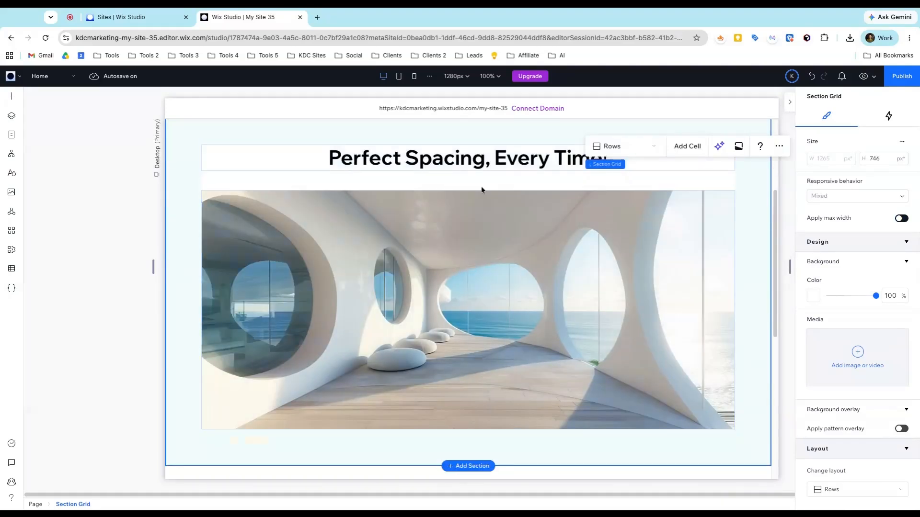
pyautogui.scroll(1, 498, 192)
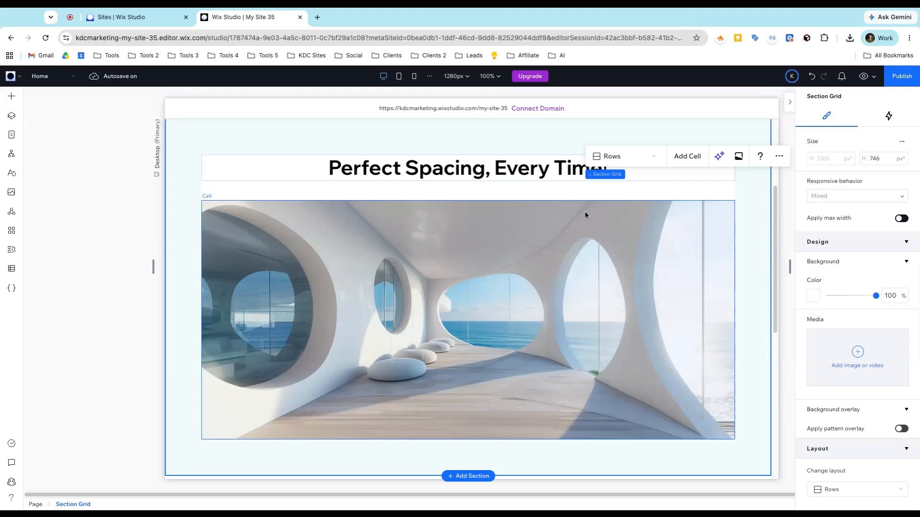
pyautogui.scroll(1, 585, 215)
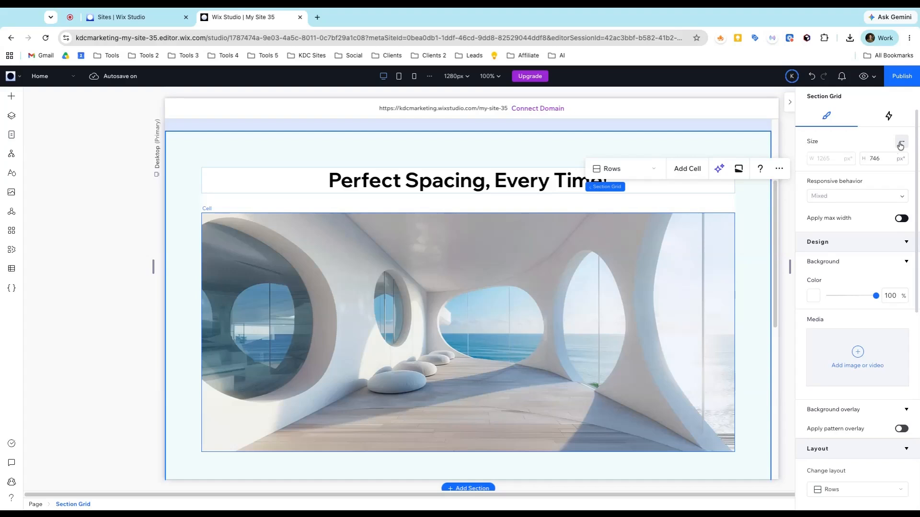
pyautogui.scroll(-4, 873, 214)
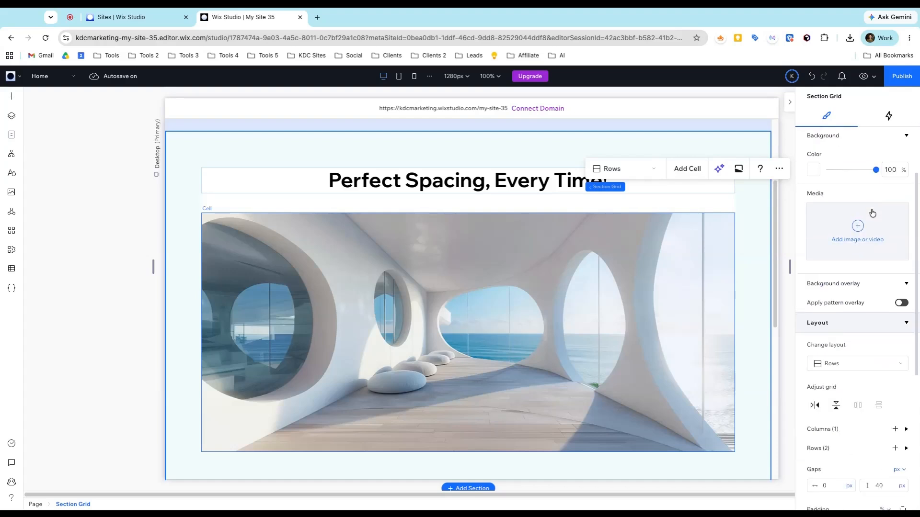
pyautogui.scroll(5, 873, 214)
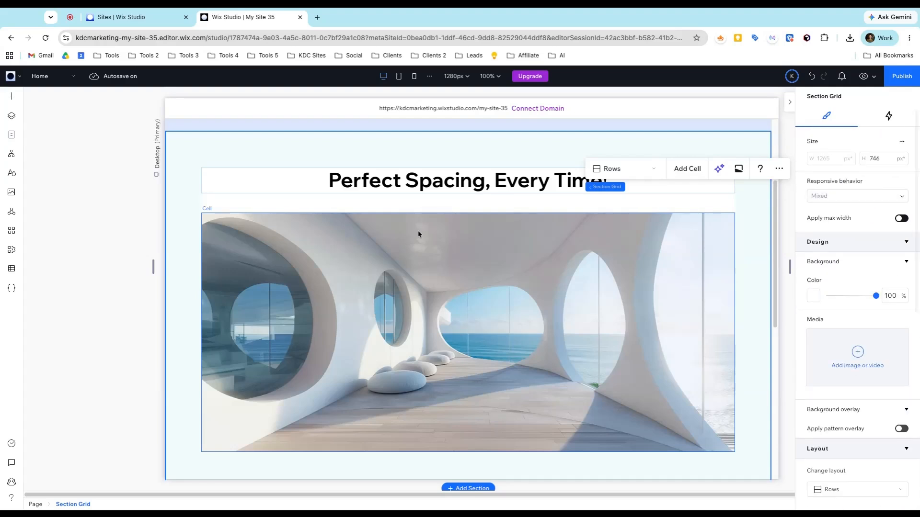
# Show the page's layers, collapse the Section Grid entry, and turn on advanced size settings for that section
pyautogui.click(9, 123)
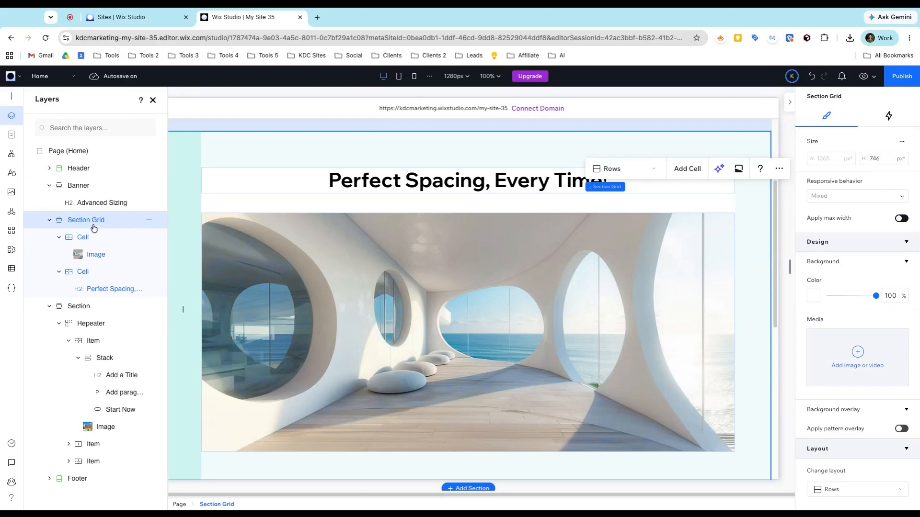
pyautogui.click(49, 221)
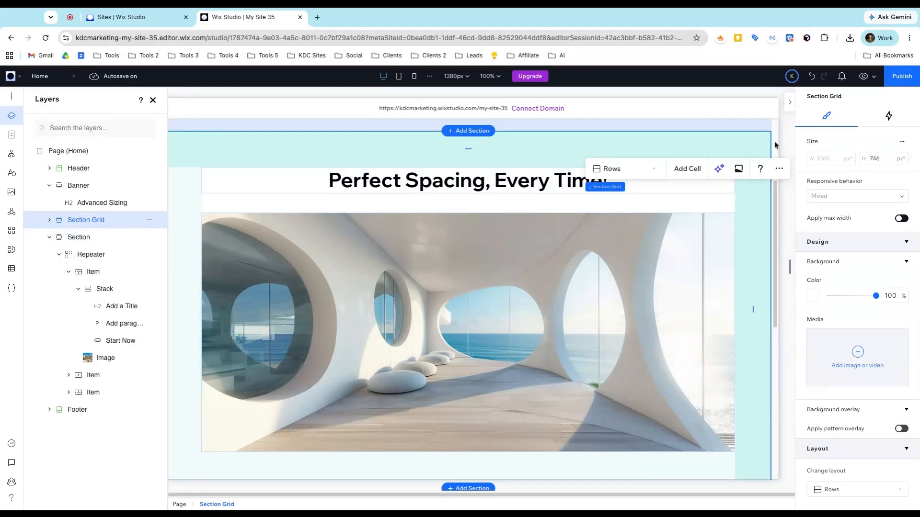
pyautogui.click(900, 144)
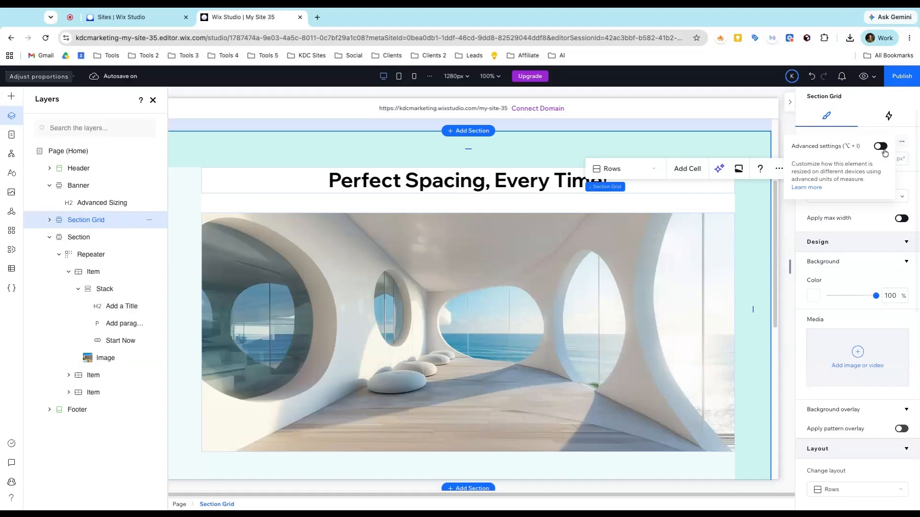
pyautogui.click(880, 147)
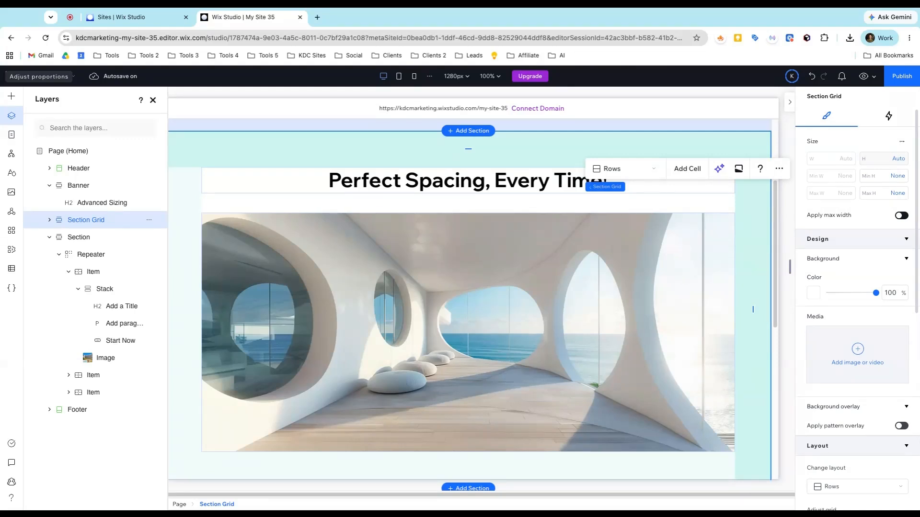
# Review the section grid's width and height sizing options, keeping the height at Auto
pyautogui.scroll(-1, 886, 176)
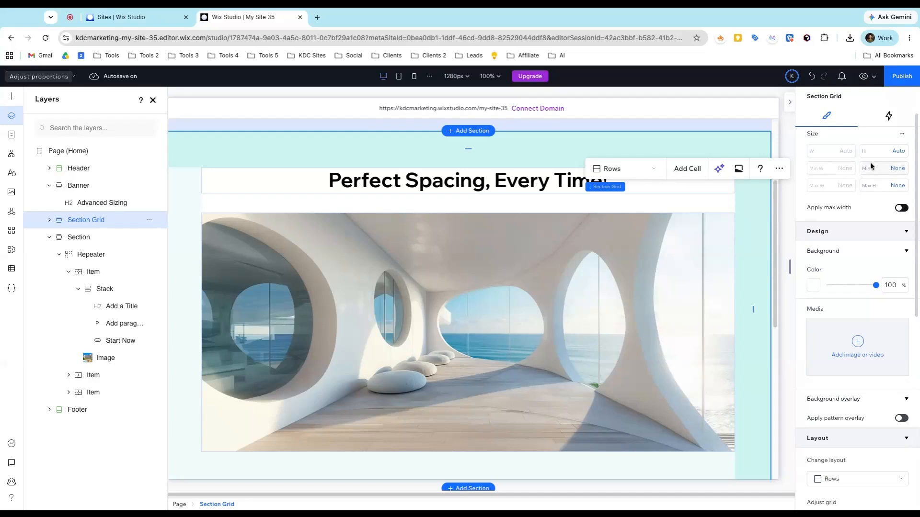
pyautogui.moveTo(841, 157)
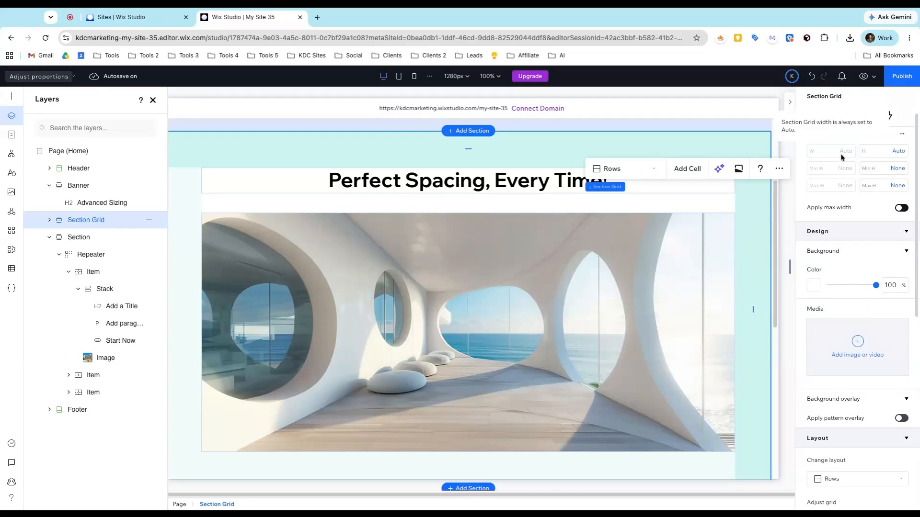
pyautogui.scroll(1, 843, 168)
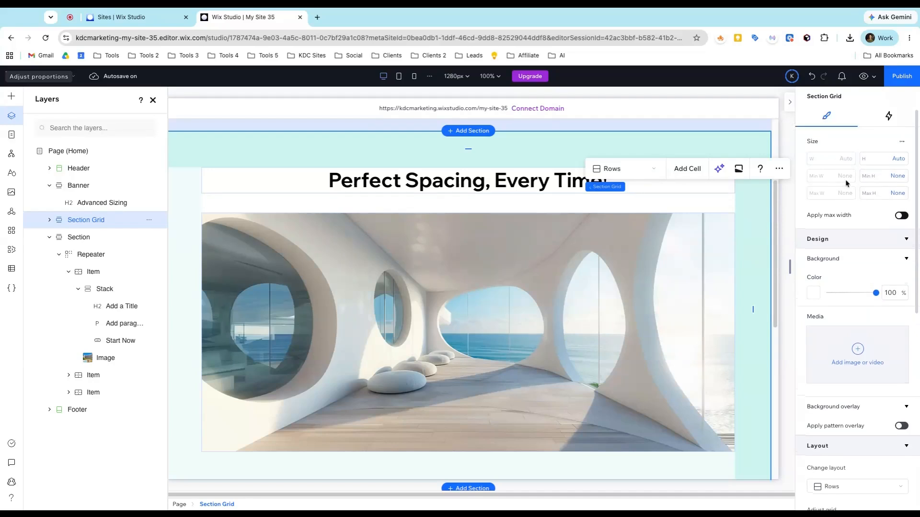
pyautogui.click(901, 161)
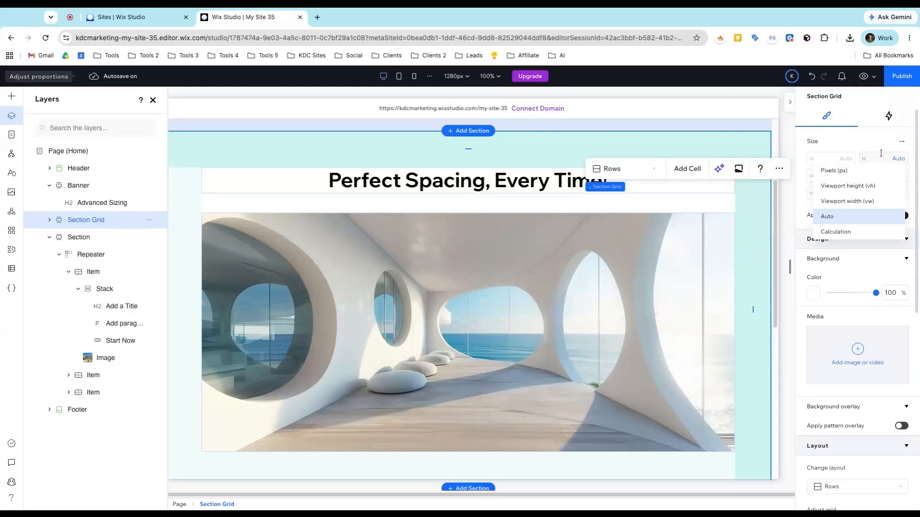
pyautogui.click(858, 218)
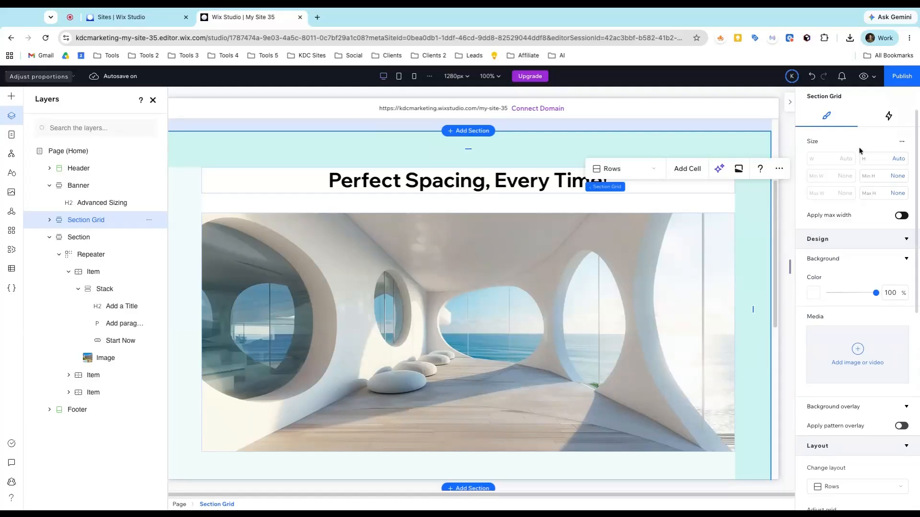
# Try a pixel-based minimum height on the section grid and reset it to None
pyautogui.click(892, 180)
pyautogui.click(868, 188)
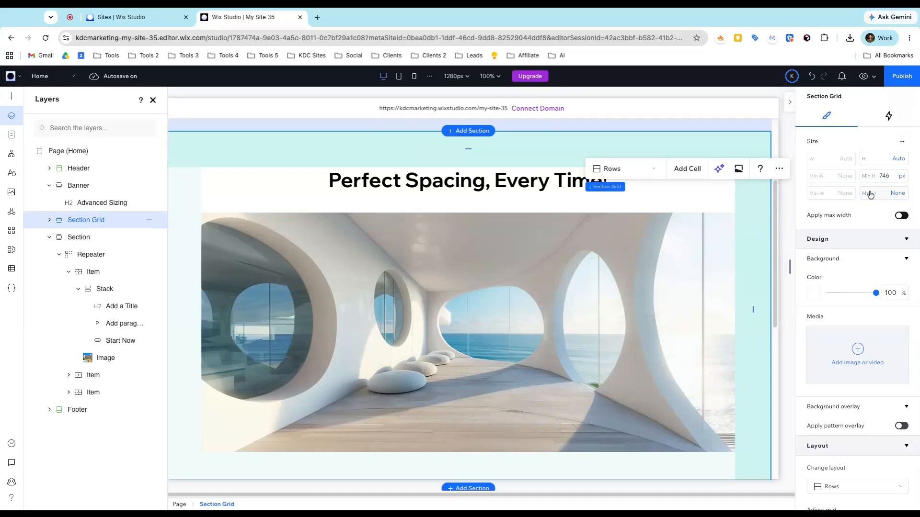
pyautogui.click(895, 180)
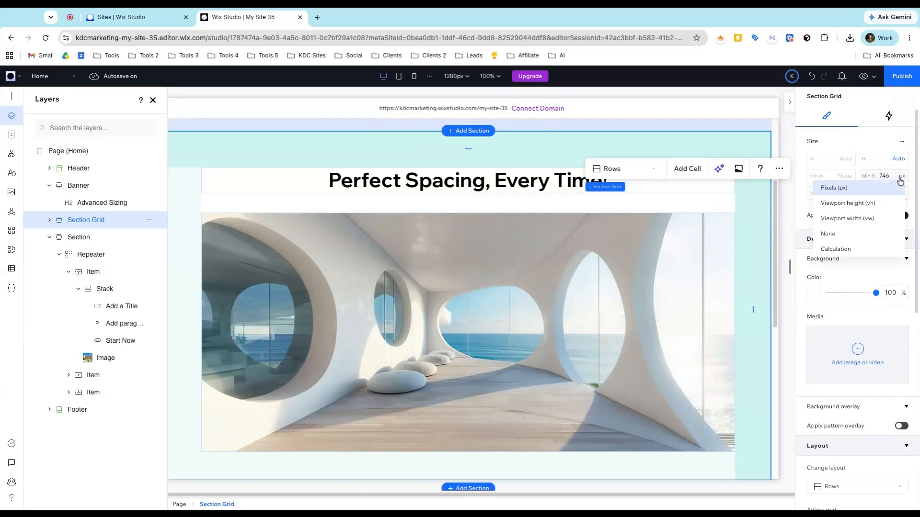
pyautogui.click(864, 232)
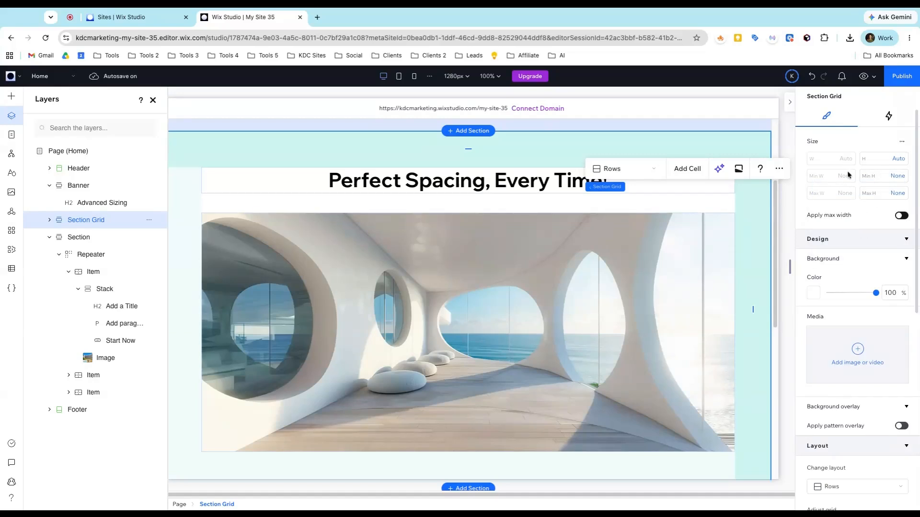
# Expand the section grid's row settings to examine the min/max sizing of its two rows against the page content
pyautogui.moveTo(848, 176)
pyautogui.scroll(-6, 843, 198)
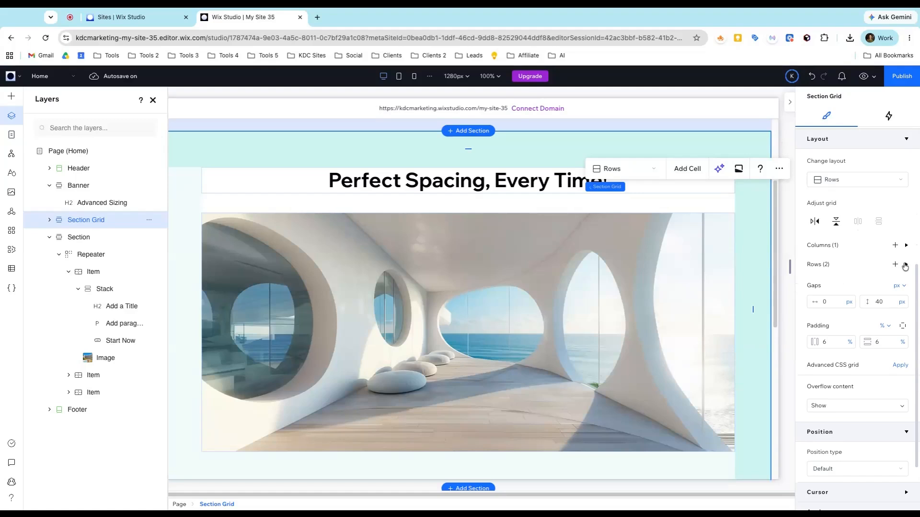
pyautogui.click(906, 265)
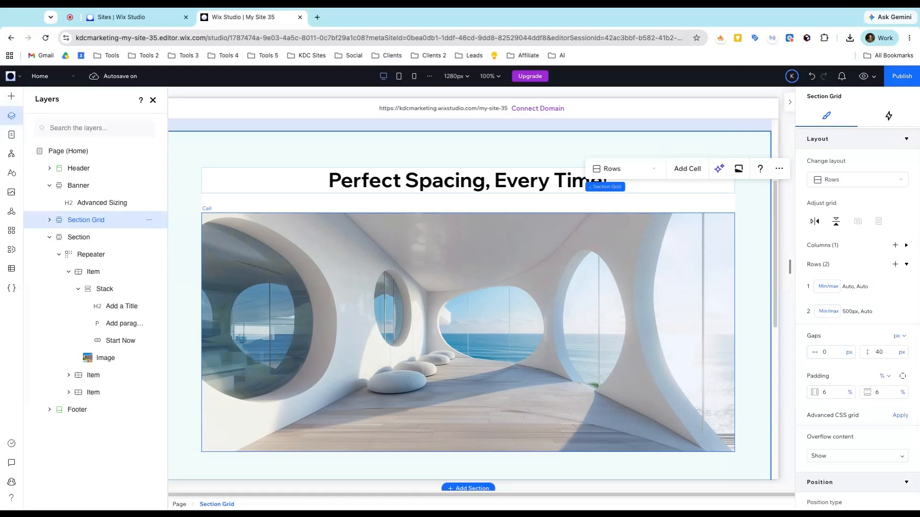
pyautogui.scroll(-2, 675, 263)
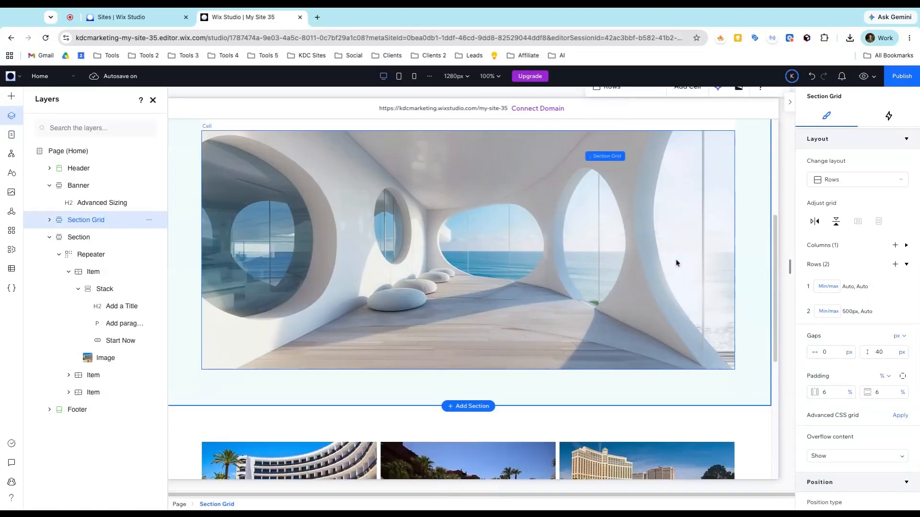
pyautogui.scroll(4, 743, 274)
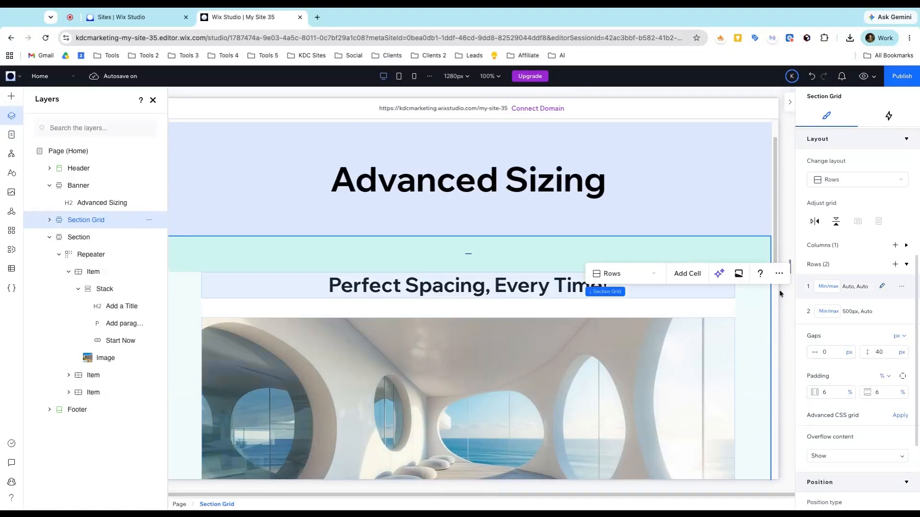
# Split the "Perfect Spacing, Every Time!" heading onto three lines, breaking before "Every" and before "Time!"
pyautogui.click(397, 289)
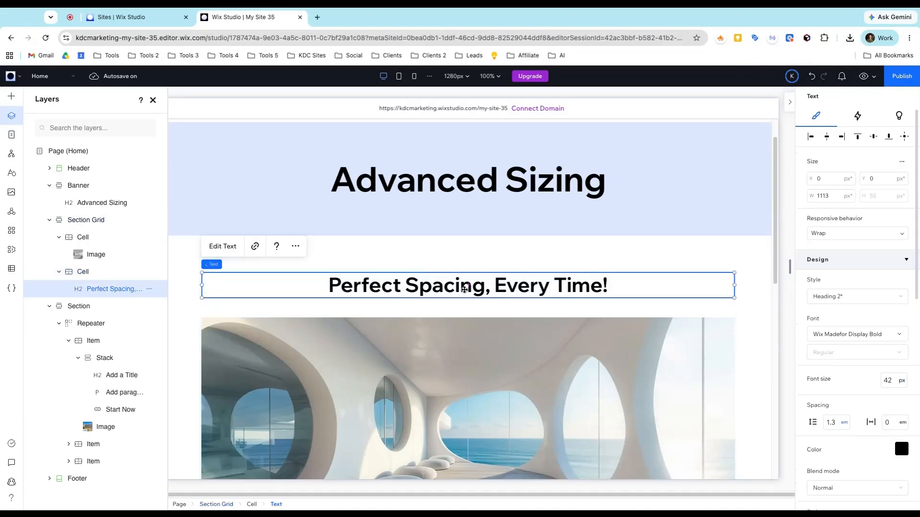
pyautogui.doubleClick(663, 289)
pyautogui.click(495, 286)
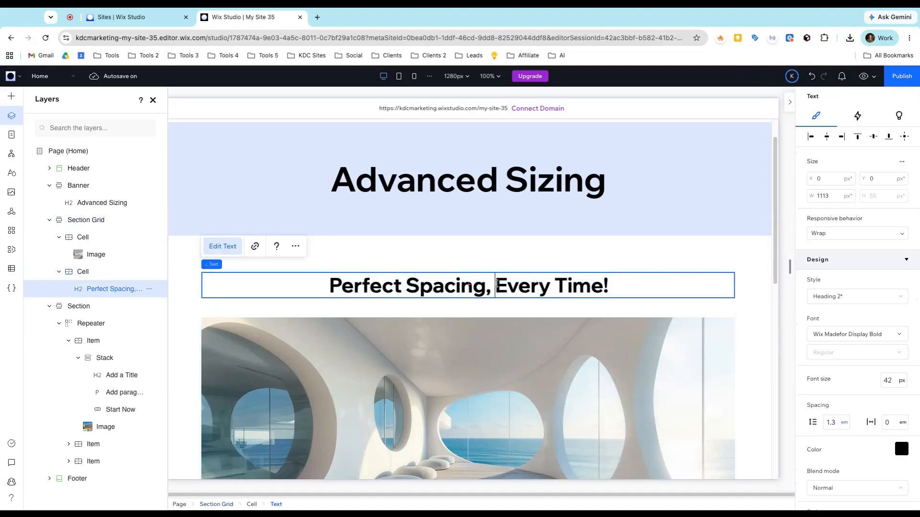
pyautogui.press('Return')
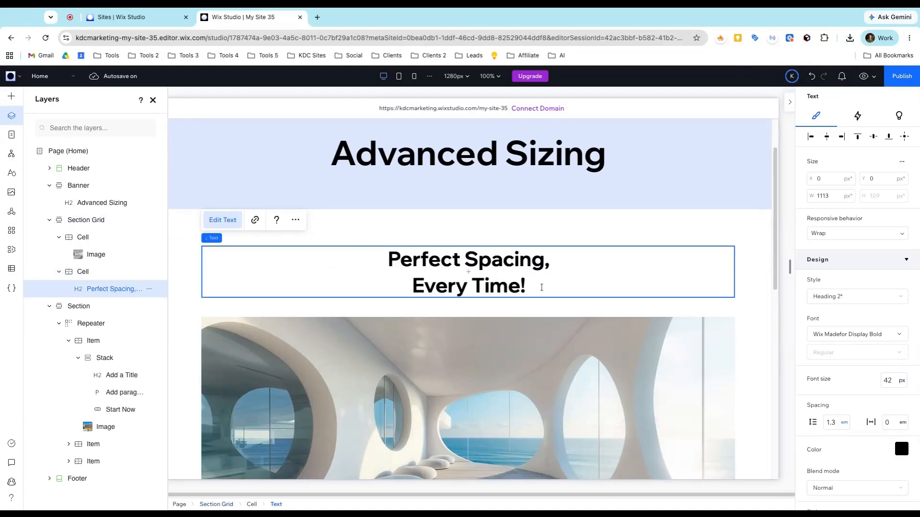
pyautogui.click(473, 286)
pyautogui.press('Return')
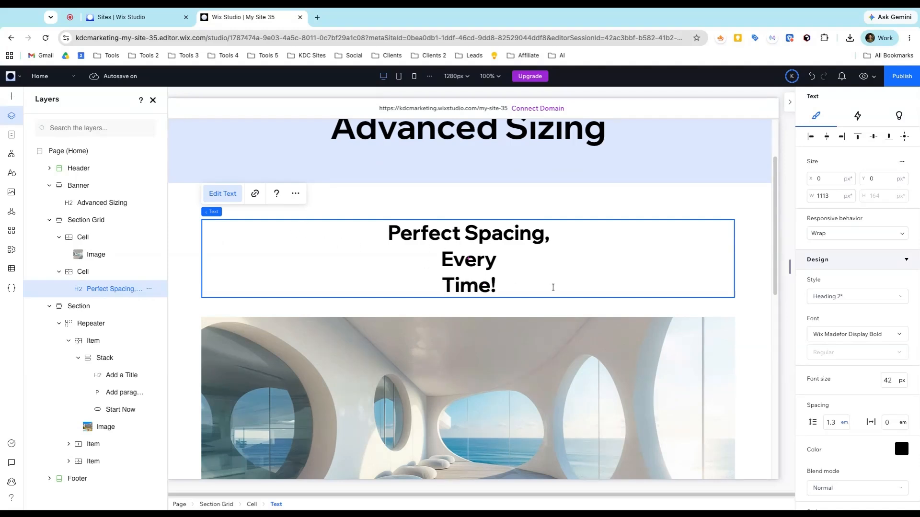
# Remove both added line breaks to restore the "Perfect Spacing, Every Time!" heading to a single line
pyautogui.press('BackSpace')
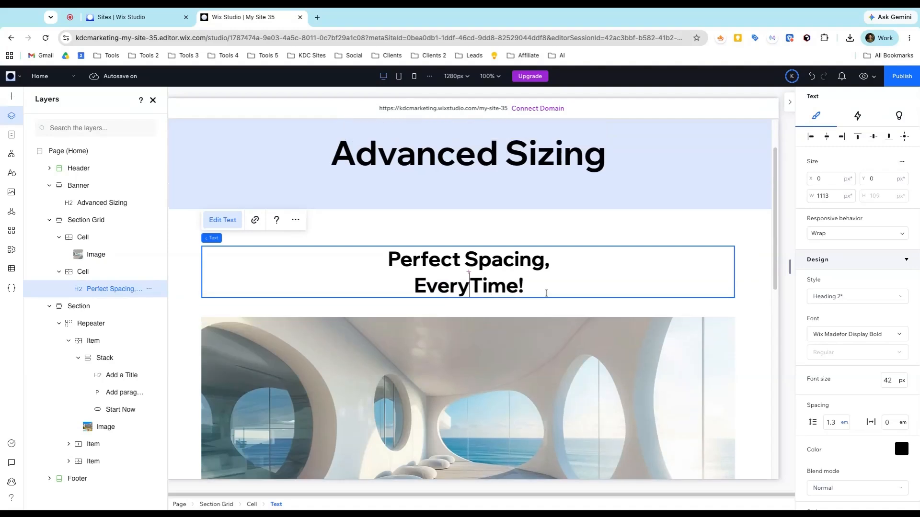
pyautogui.click(420, 287)
pyautogui.click(414, 287)
pyautogui.press('BackSpace')
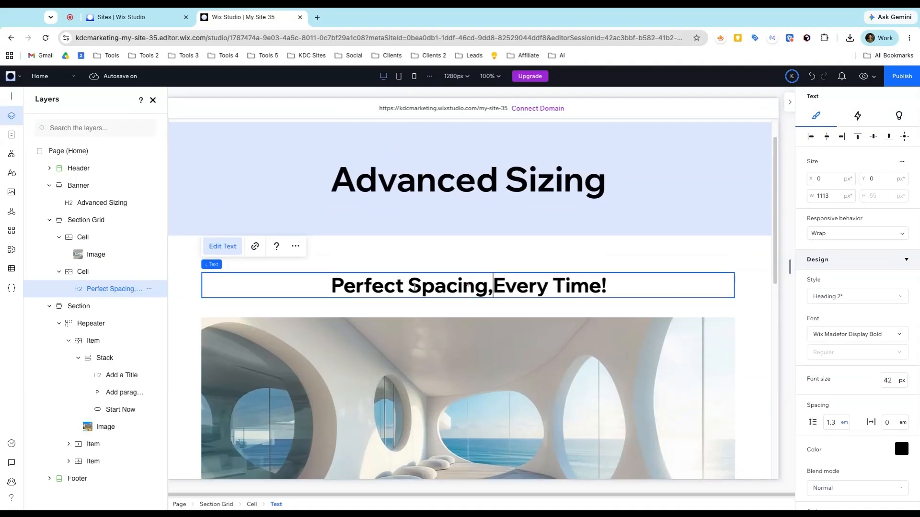
# Try a 500 px minimum on the first row of the heading's section grid and reset it to Auto
pyautogui.scroll(-4, 844, 306)
pyautogui.scroll(-5, 844, 305)
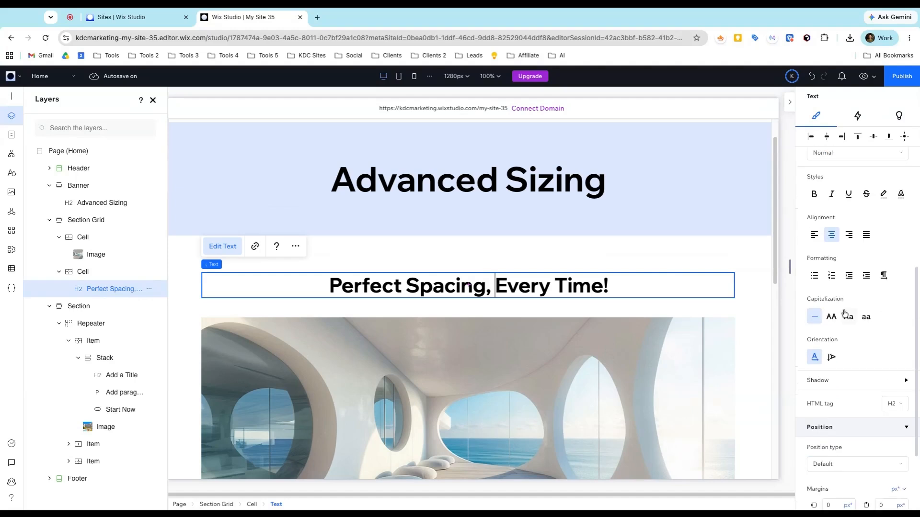
pyautogui.click(83, 224)
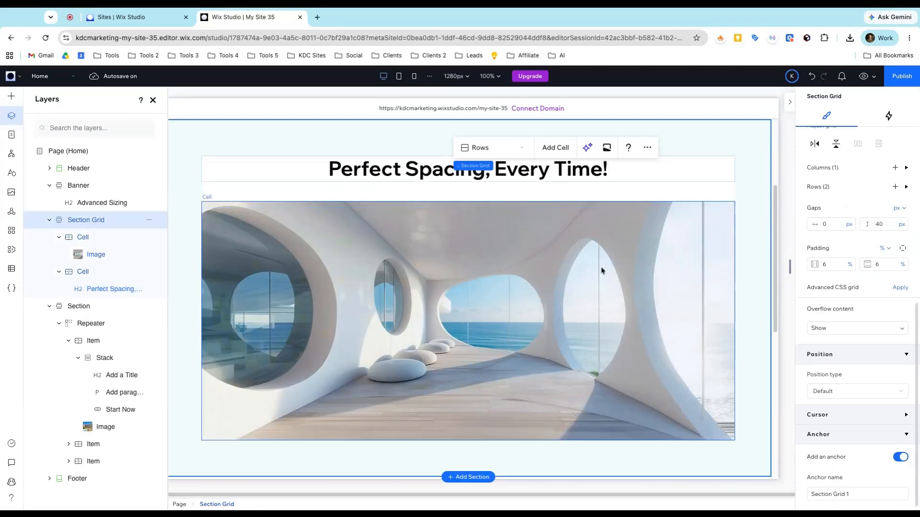
pyautogui.click(906, 186)
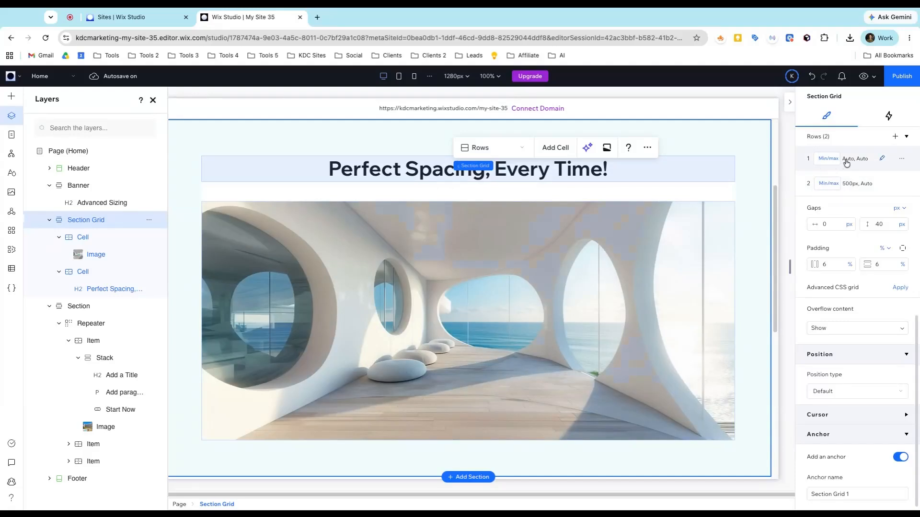
pyautogui.click(846, 164)
pyautogui.click(830, 162)
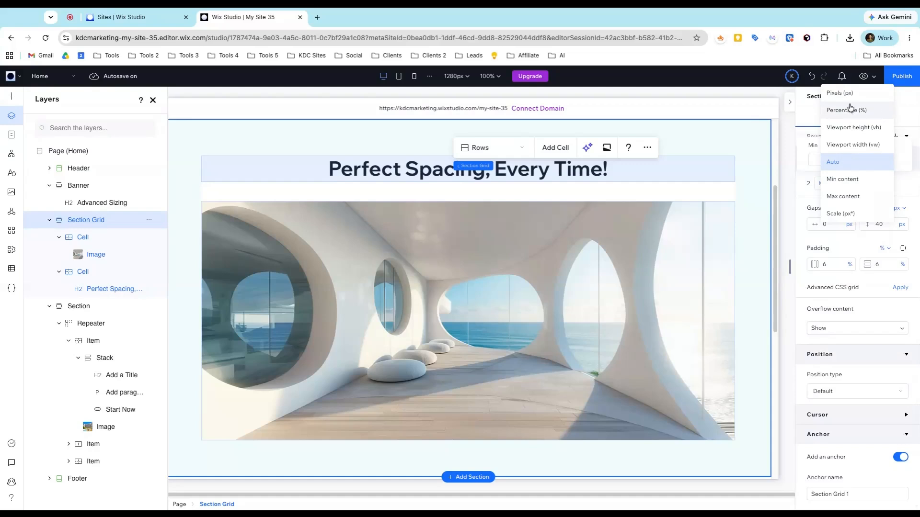
pyautogui.click(845, 94)
pyautogui.click(820, 160)
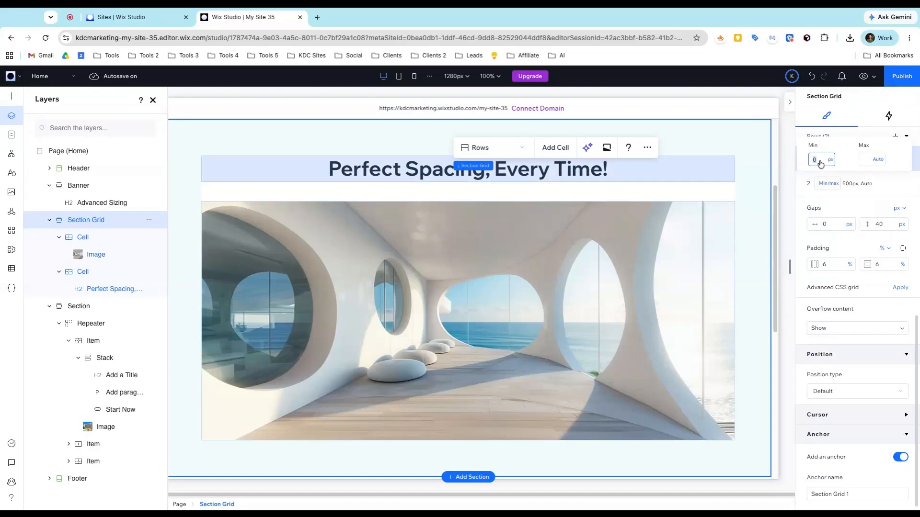
pyautogui.write('500')
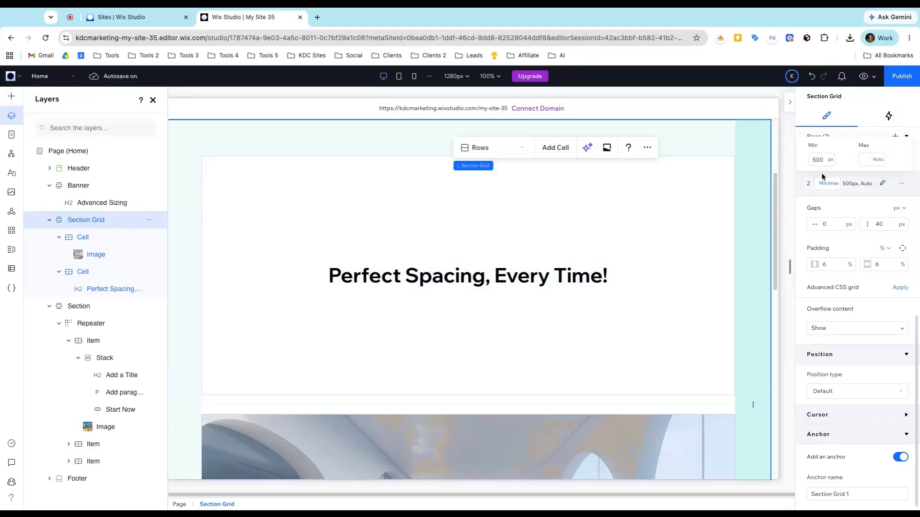
pyautogui.click(830, 160)
pyautogui.click(838, 231)
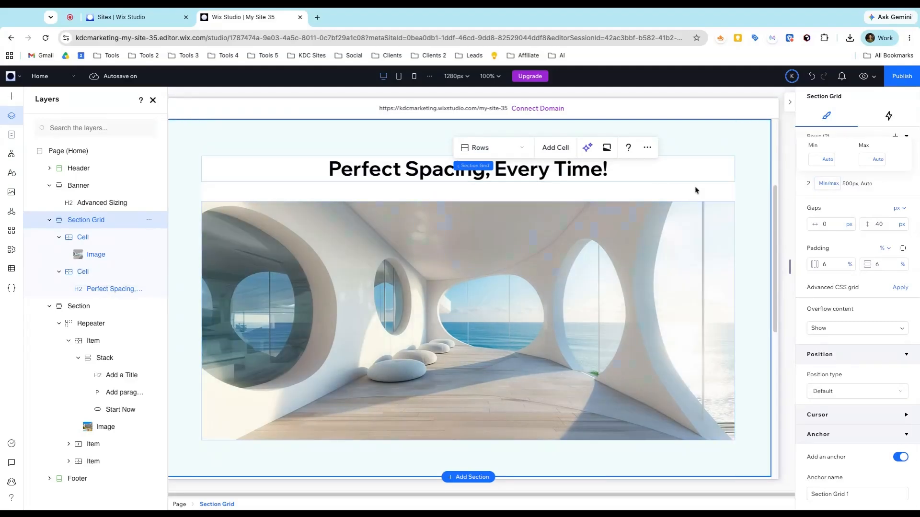
# Set the minimum height of the section grid's second row, which holds the image, to 200 px
pyautogui.scroll(-1, 628, 239)
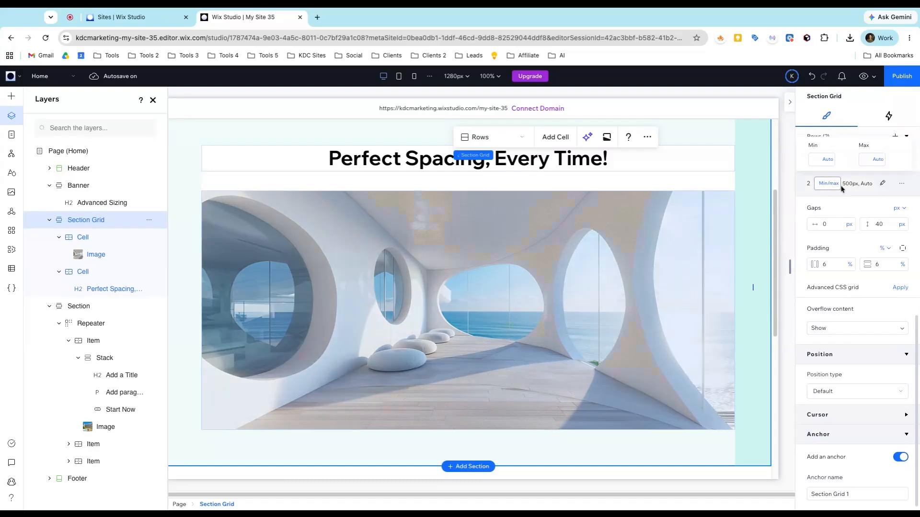
pyautogui.click(846, 185)
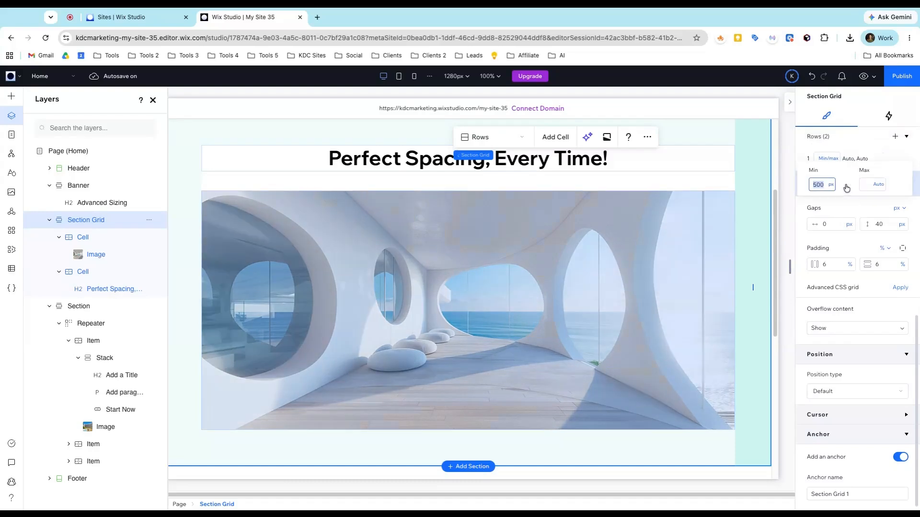
pyautogui.write('200')
pyautogui.press('Return')
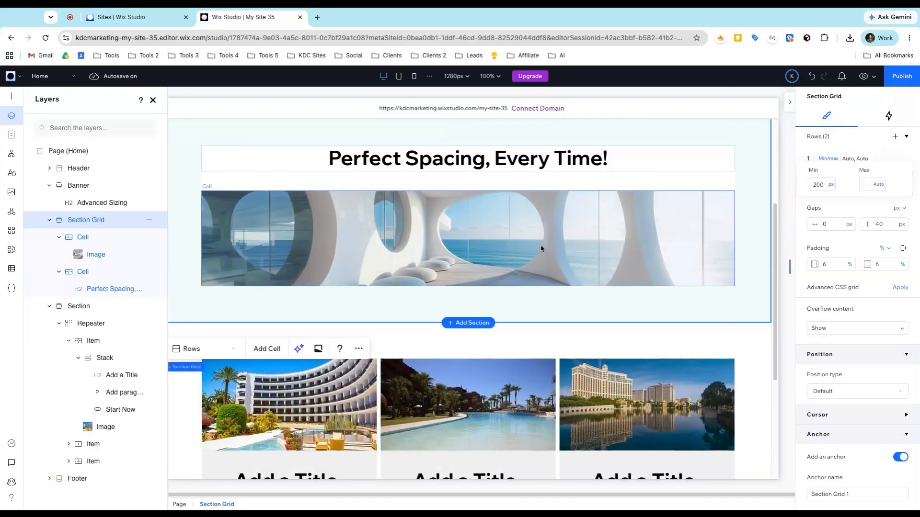
# Set the minimum height of the section grid's image row to 600 px
pyautogui.click(822, 185)
pyautogui.write('6')
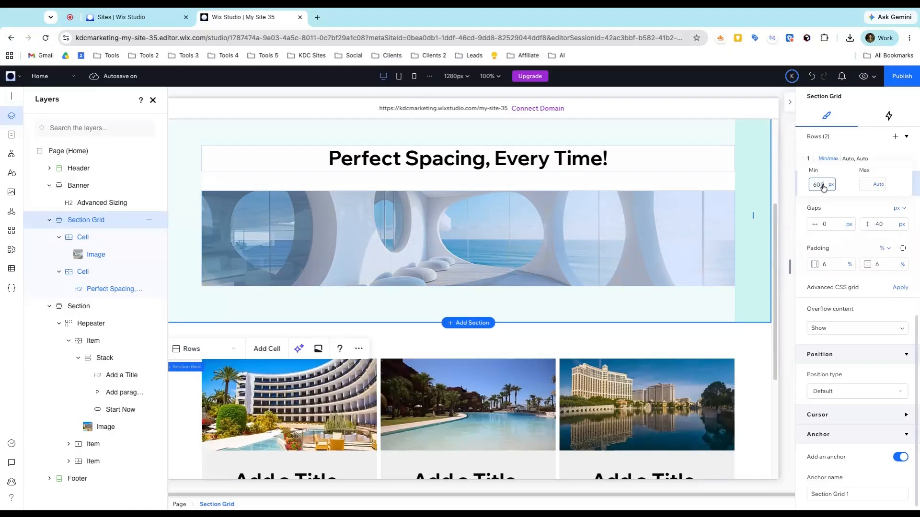
pyautogui.press('Return')
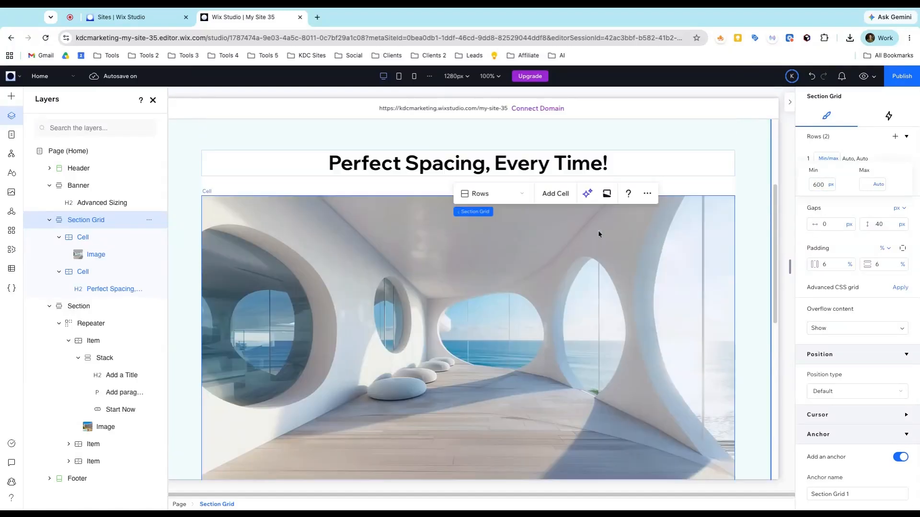
pyautogui.scroll(2, 600, 234)
pyautogui.scroll(-1, 625, 301)
pyautogui.scroll(-1, 631, 283)
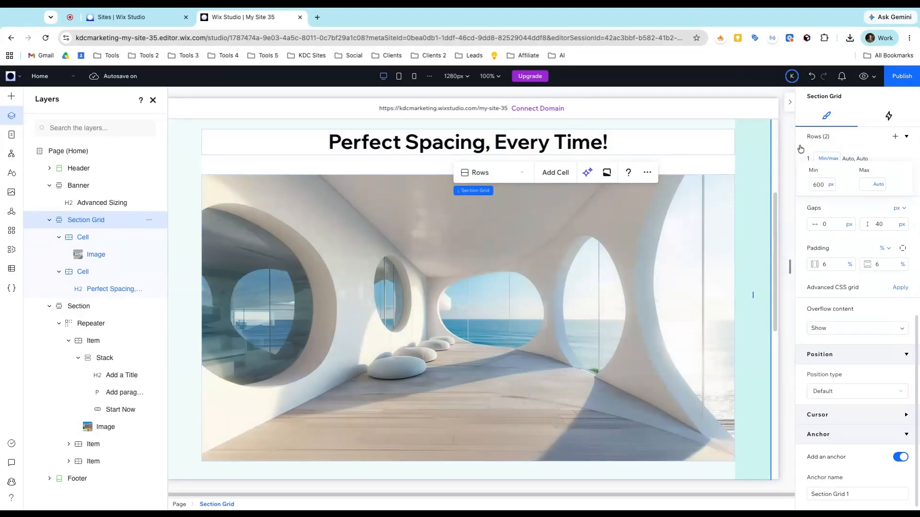
# Expand the section grid's column settings and examine the column's min/max sizing against the page content
pyautogui.scroll(4, 827, 301)
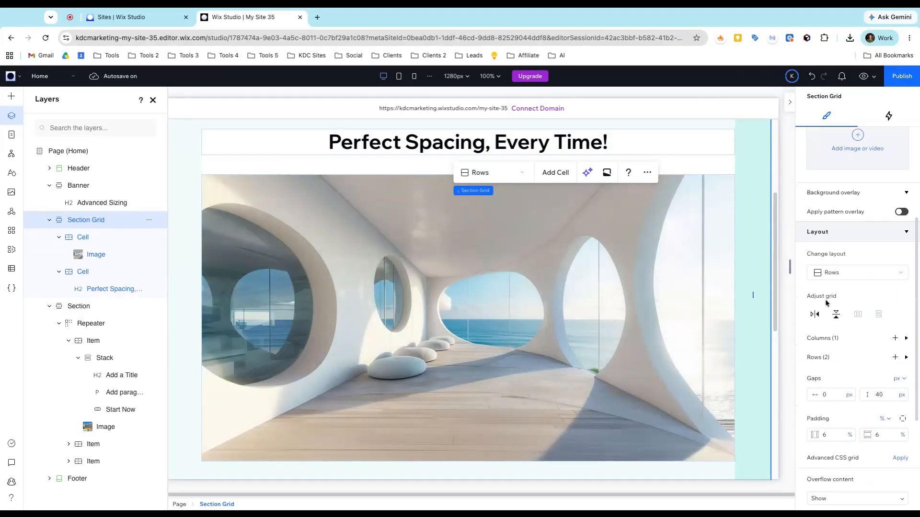
pyautogui.scroll(-1, 833, 309)
pyautogui.scroll(-1, 599, 307)
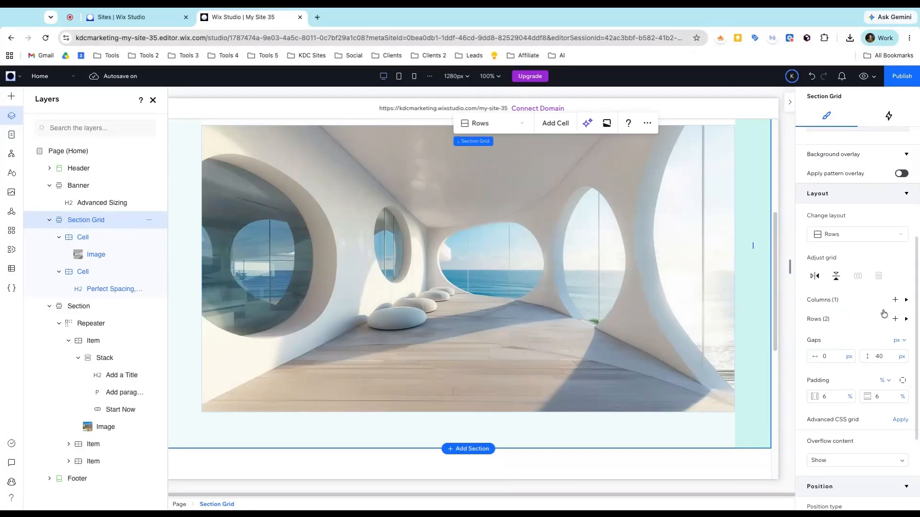
pyautogui.click(906, 300)
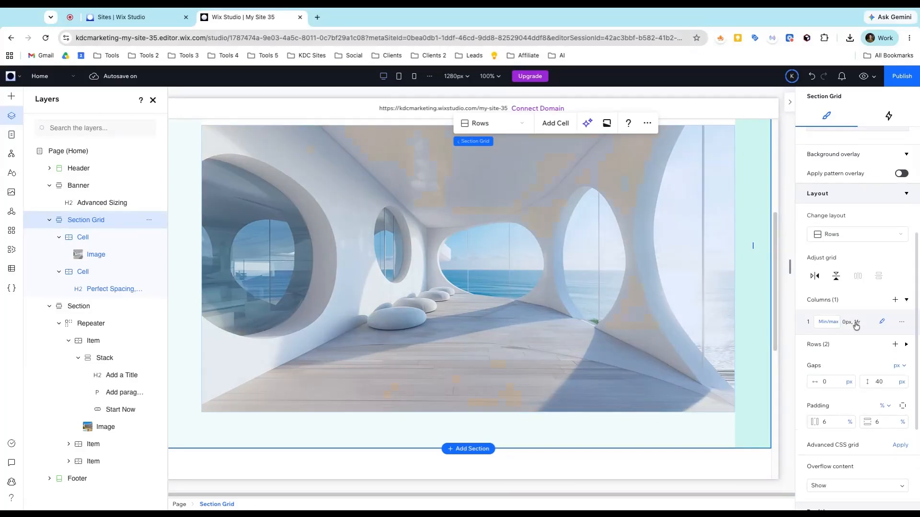
pyautogui.scroll(2, 670, 201)
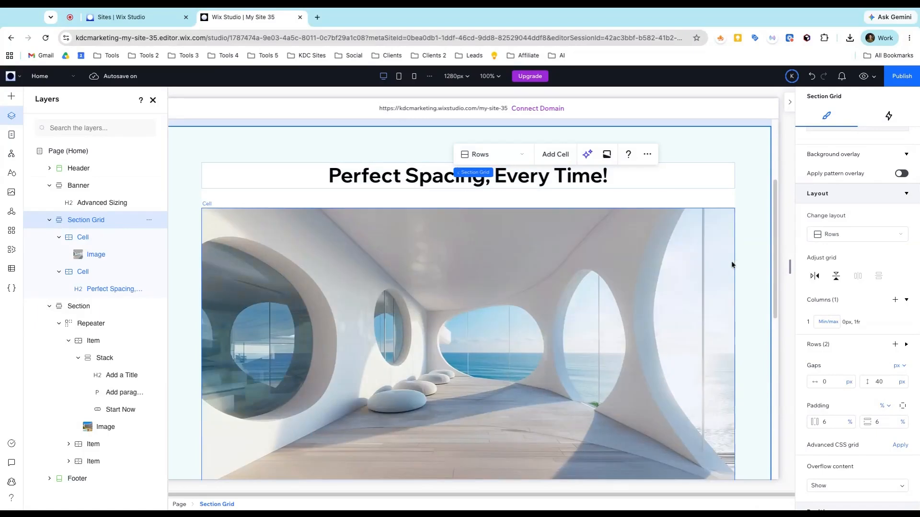
pyautogui.scroll(-4, 728, 266)
pyautogui.scroll(5, 728, 266)
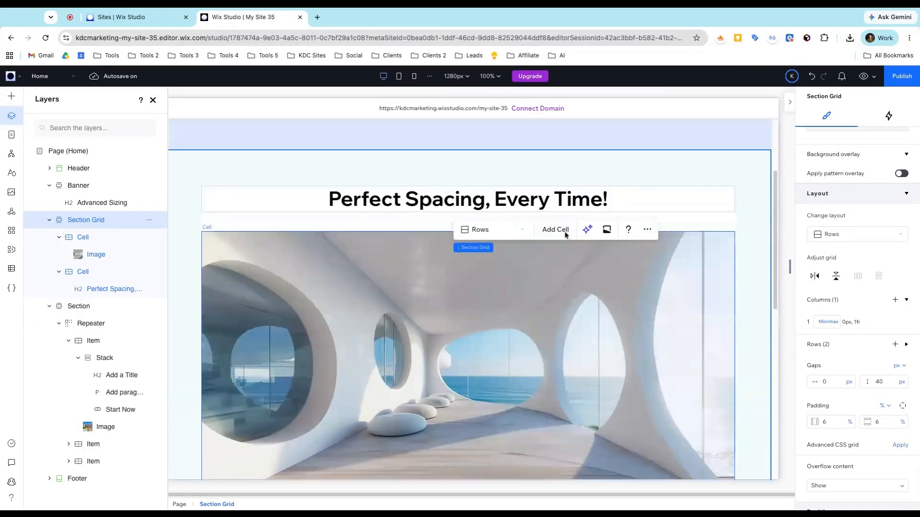
# On the mobile breakpoint, set the minimum height of the section grid's second row to 400 px
pyautogui.click(414, 77)
pyautogui.scroll(-3, 498, 242)
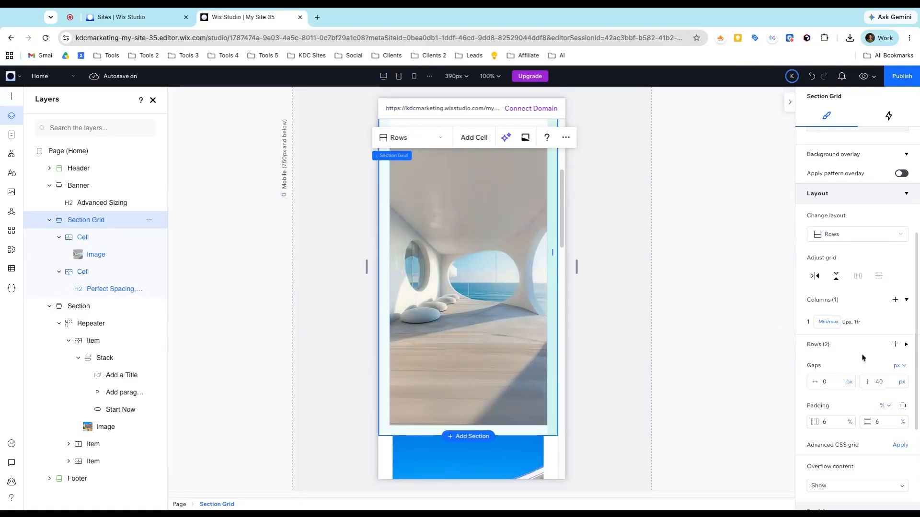
pyautogui.click(909, 347)
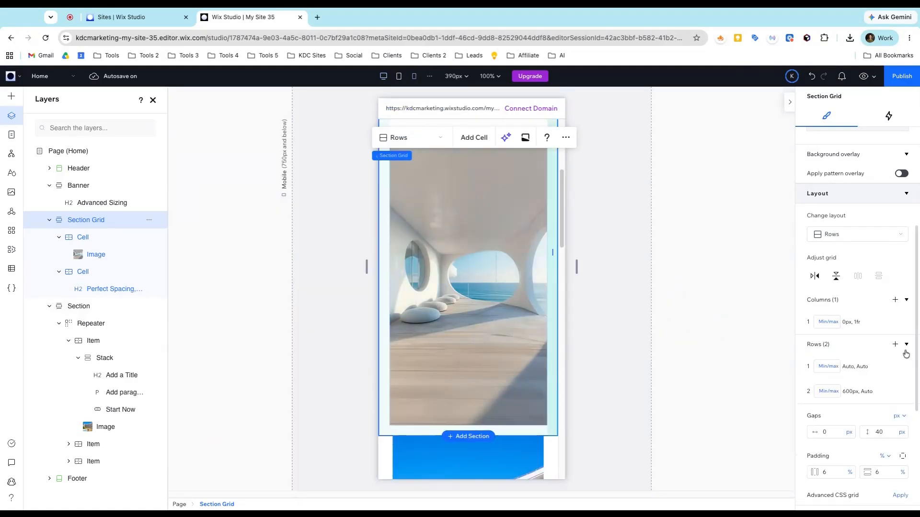
pyautogui.click(851, 393)
pyautogui.write('40')
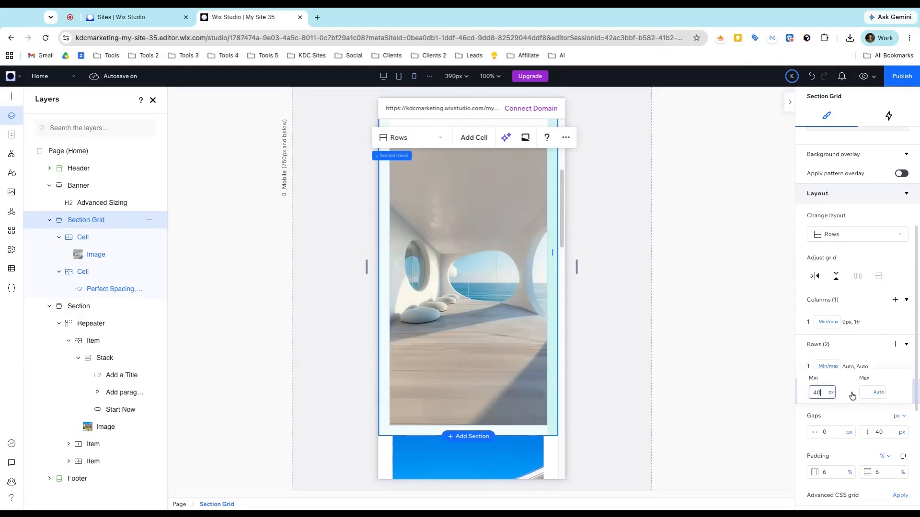
pyautogui.write('0')
pyautogui.press('Return')
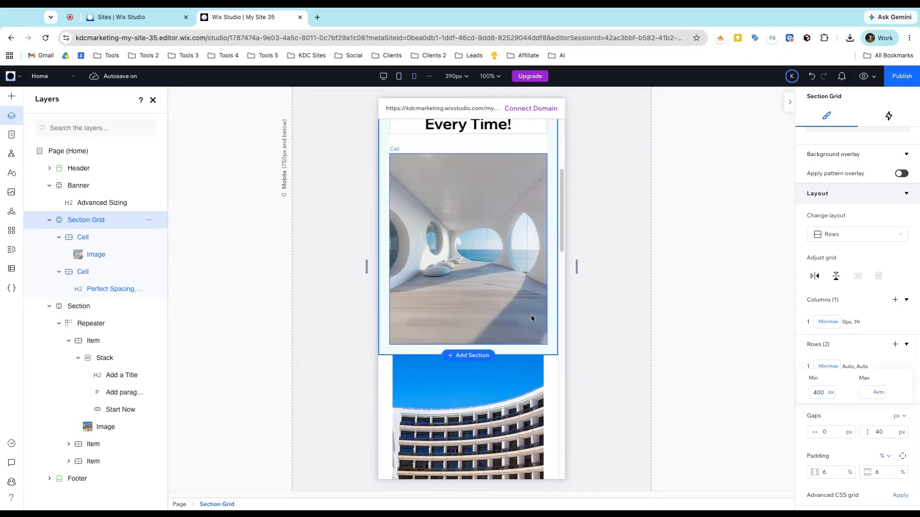
pyautogui.scroll(2, 537, 274)
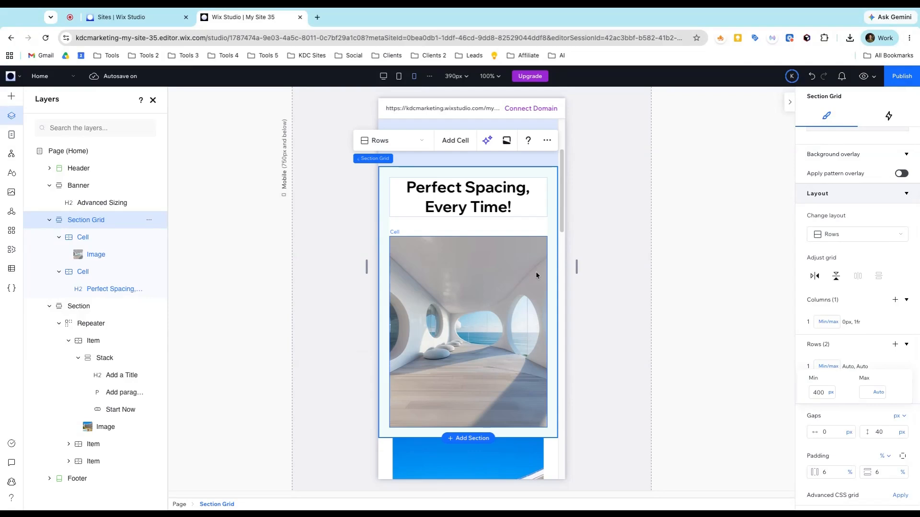
# Return to the desktop breakpoint and add a section with a two-row grid layout below the image section grid
pyautogui.click(383, 76)
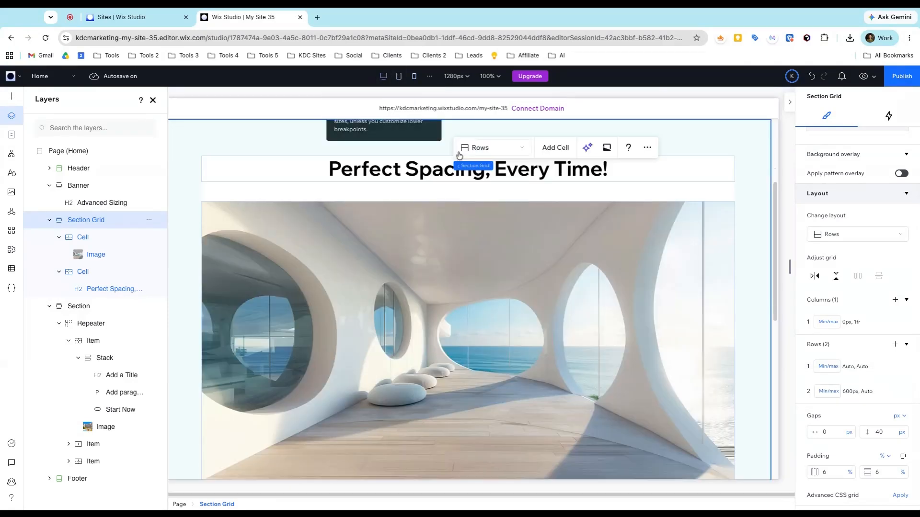
pyautogui.scroll(-4, 527, 249)
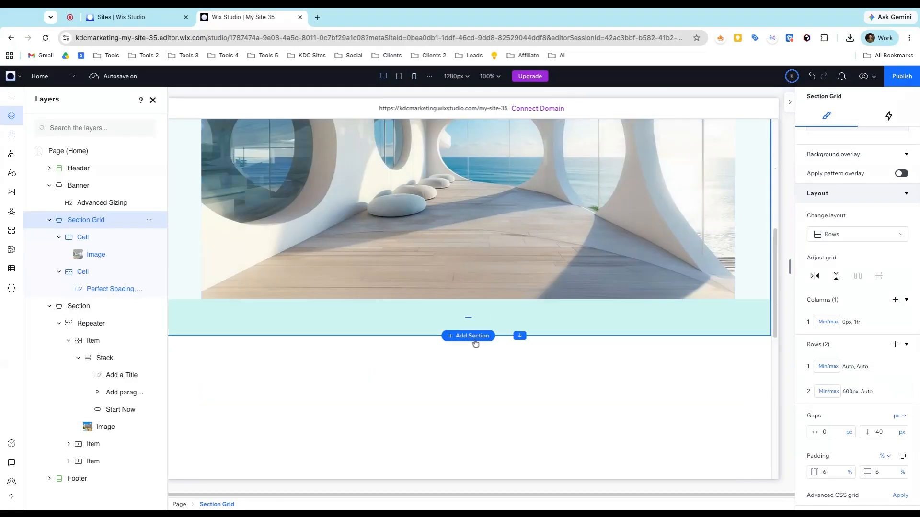
pyautogui.click(474, 339)
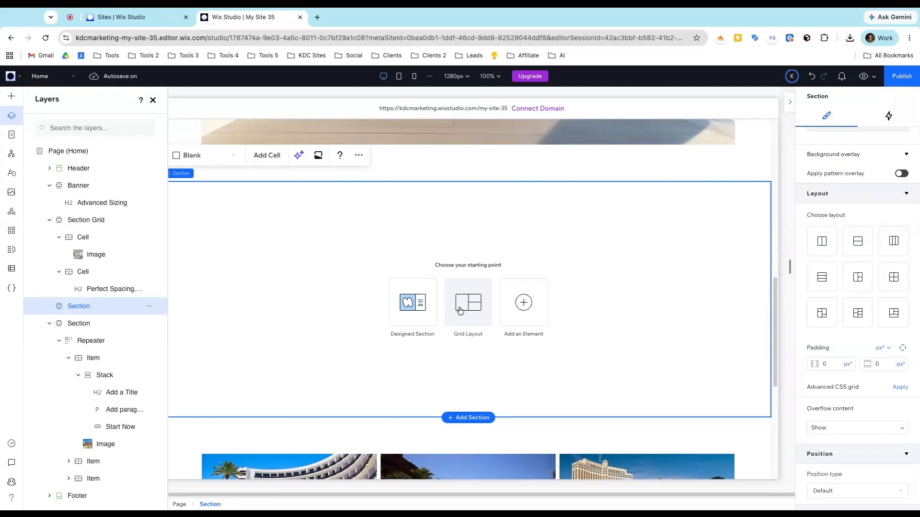
pyautogui.click(460, 311)
pyautogui.moveTo(449, 247); pyautogui.dragTo(545, 253)
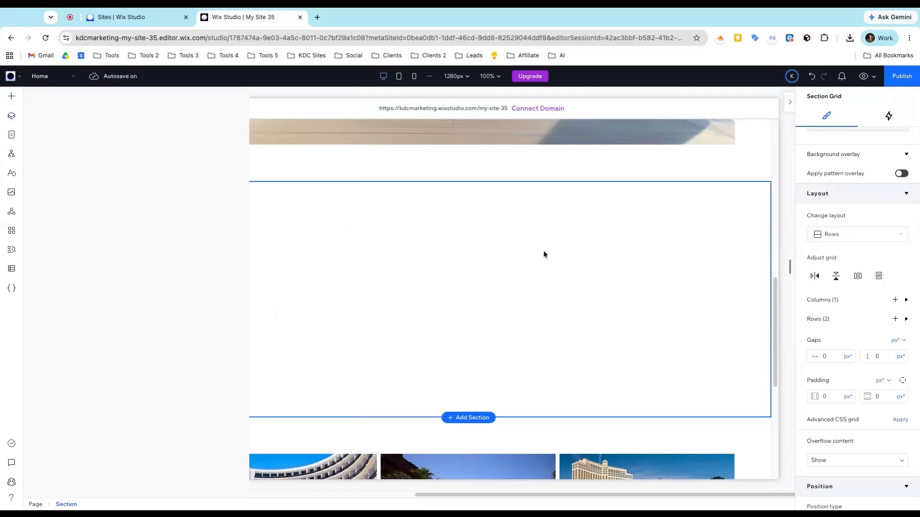
# Add a Heading 2 title text element to the upper cell of the new section grid
pyautogui.click(8, 97)
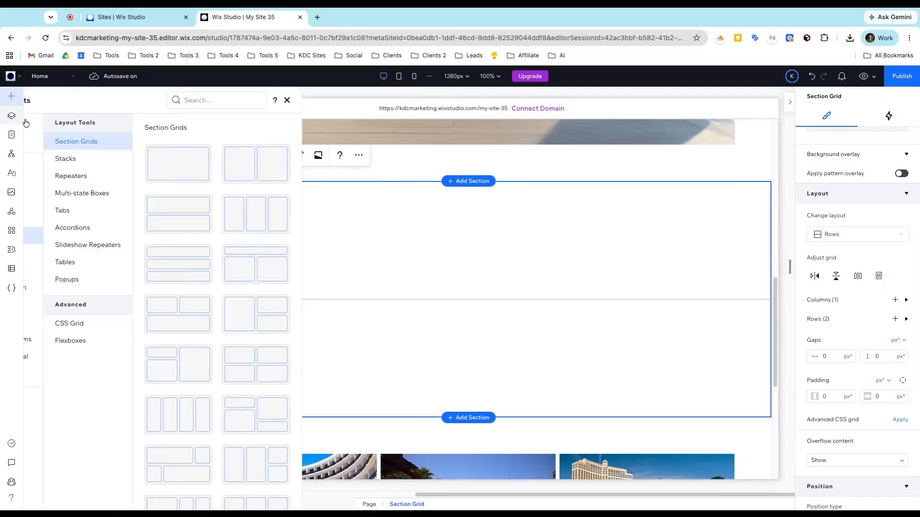
pyautogui.click(67, 121)
pyautogui.moveTo(195, 182); pyautogui.dragTo(180, 150)
pyautogui.moveTo(297, 212); pyautogui.dragTo(297, 212)
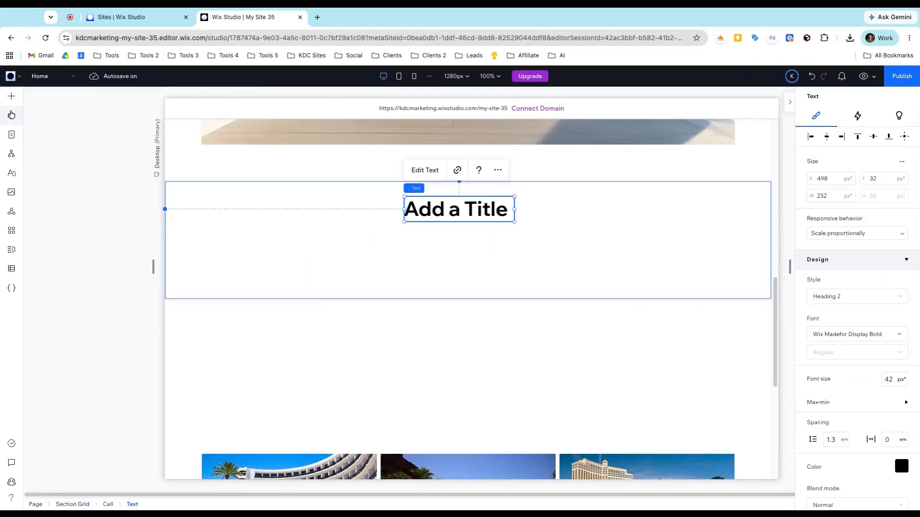
# Add a desert dune image stretched across the lower cell of the new section grid
pyautogui.click(11, 96)
pyautogui.moveTo(134, 152); pyautogui.dragTo(450, 351)
pyautogui.click(491, 314)
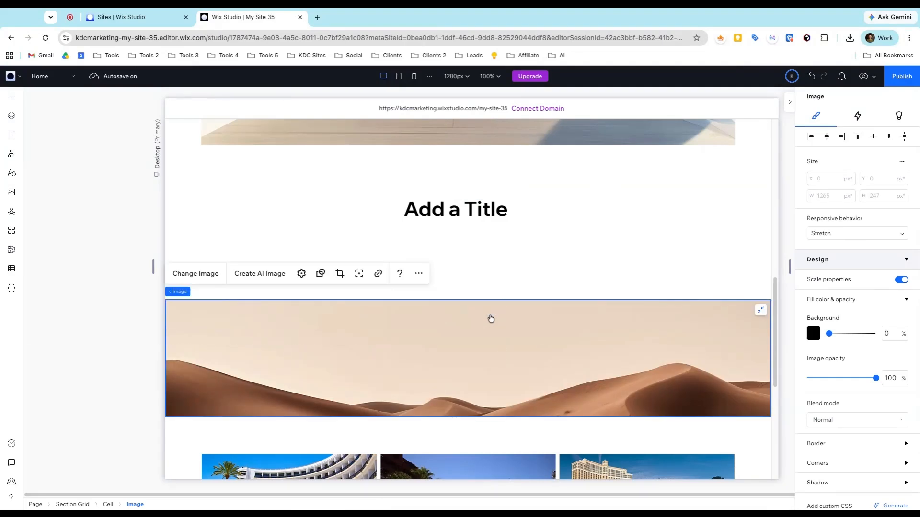
# Select the new section grid through the layer tree and inspect the height settings of its two rows
pyautogui.click(618, 233)
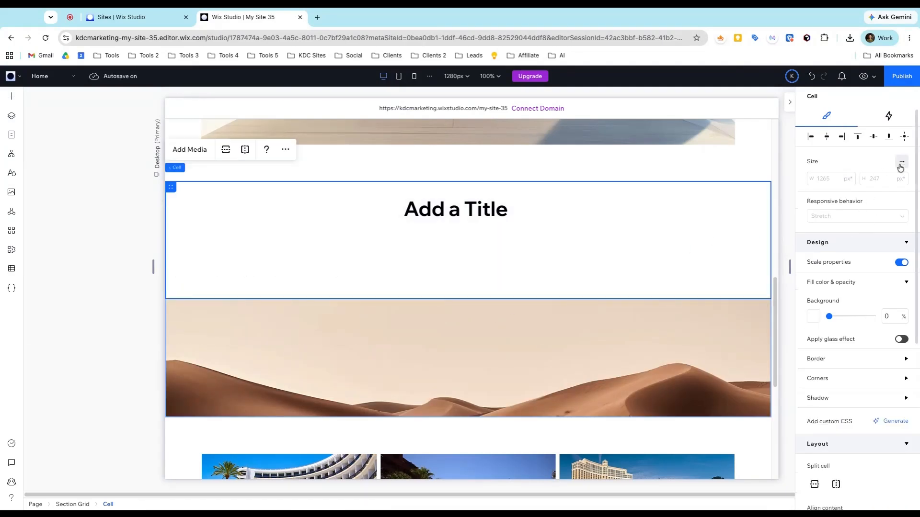
pyautogui.scroll(-3, 891, 201)
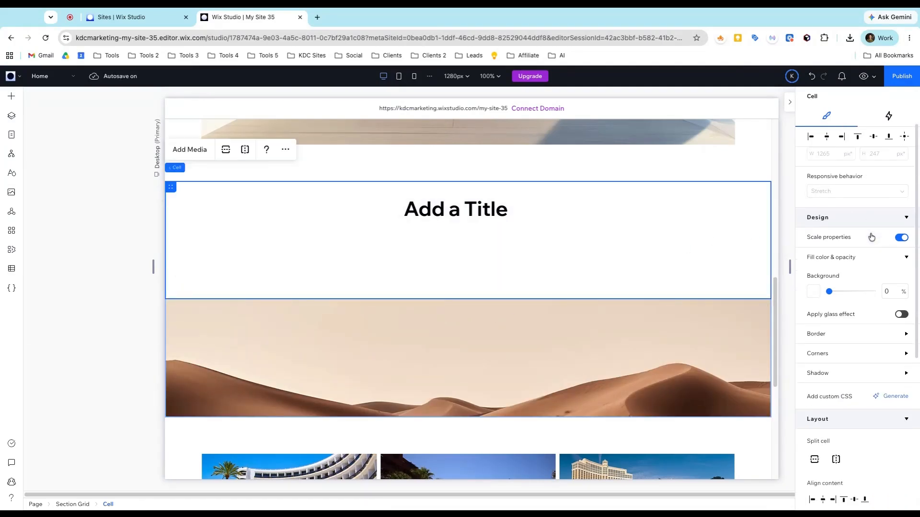
pyautogui.click(11, 116)
pyautogui.click(79, 307)
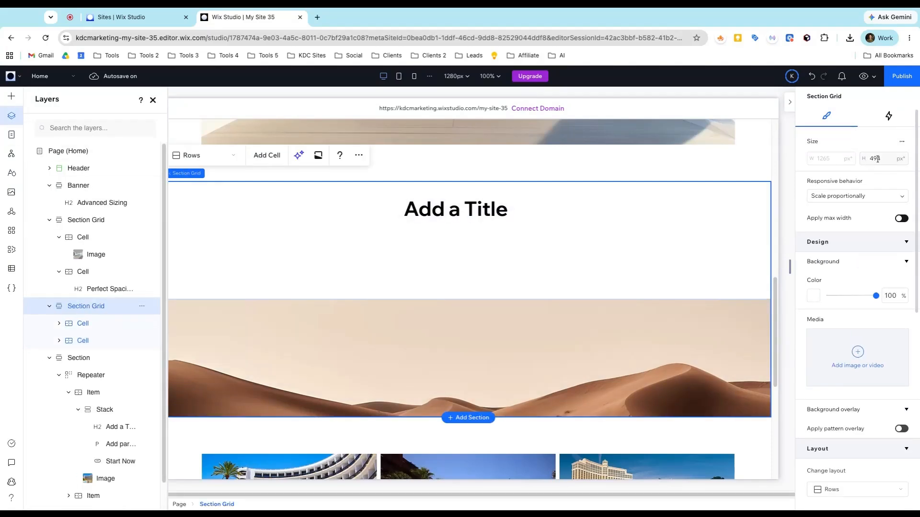
pyautogui.scroll(-5, 852, 287)
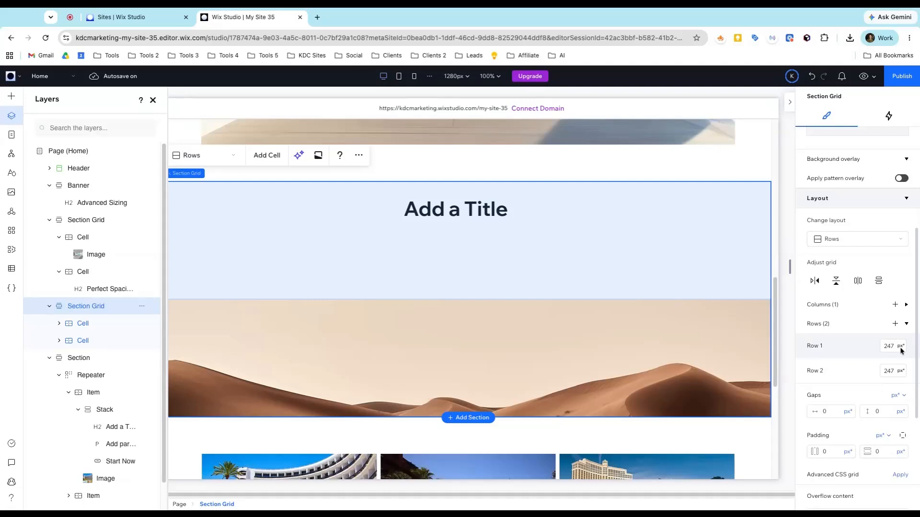
pyautogui.click(892, 346)
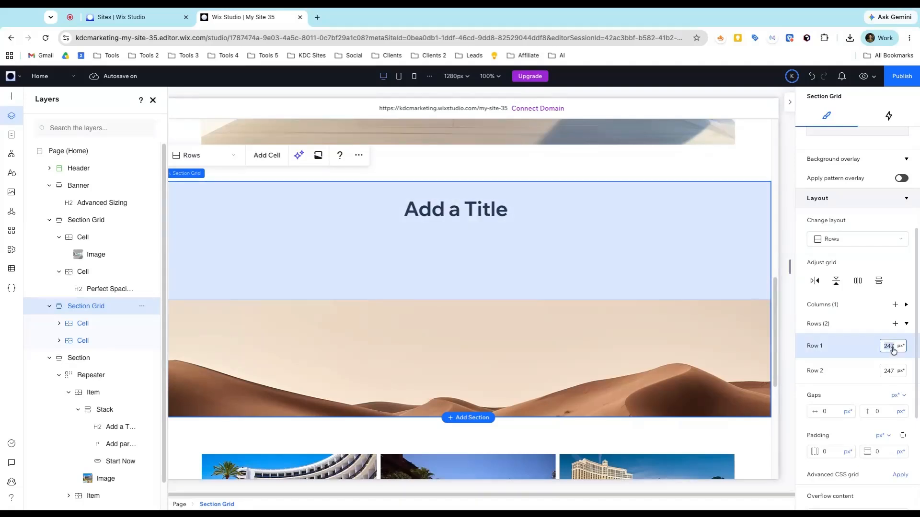
# Shorten the upper row of the new section grid to about 143 px and reposition the title at about X 493, Y 38
pyautogui.click(583, 260)
pyautogui.click(455, 209)
pyautogui.moveTo(455, 209); pyautogui.dragTo(495, 214)
pyautogui.moveTo(538, 249); pyautogui.dragTo(519, 245)
pyautogui.click(483, 298)
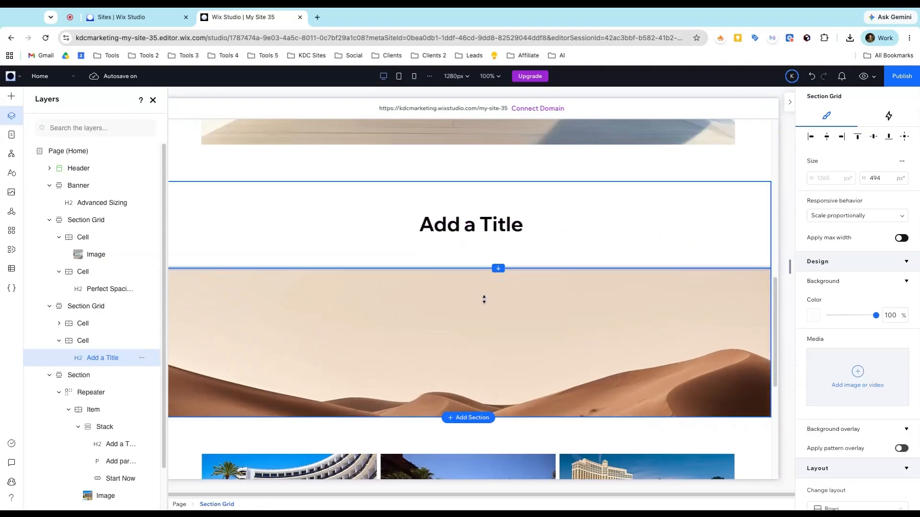
pyautogui.click(478, 217)
pyautogui.click(478, 216)
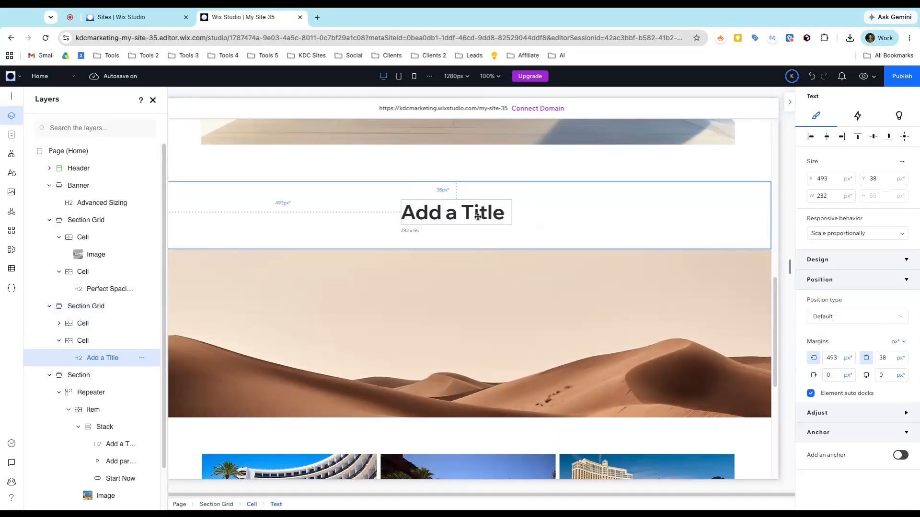
# Switch the new section grid's padding to percentage and set both horizontal and vertical padding to 6%
pyautogui.click(76, 307)
pyautogui.scroll(-6, 866, 362)
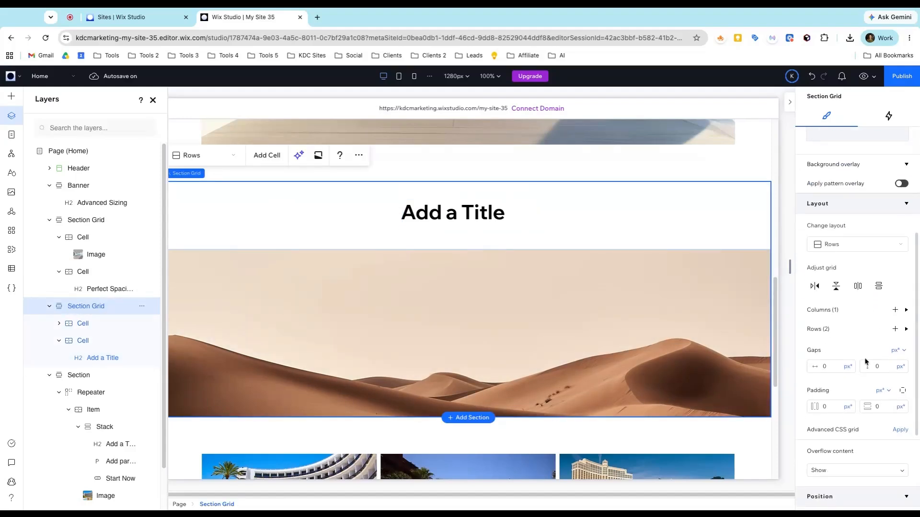
pyautogui.scroll(-1, 845, 373)
pyautogui.click(880, 343)
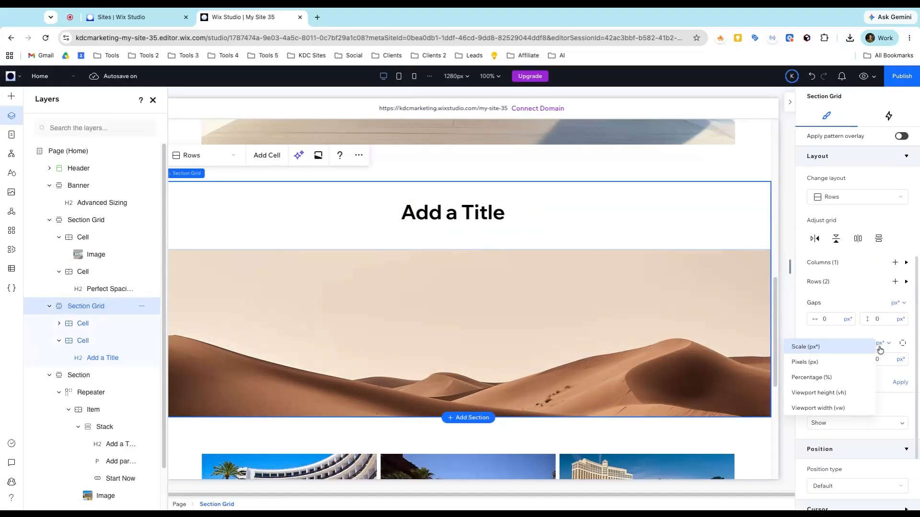
pyautogui.click(840, 377)
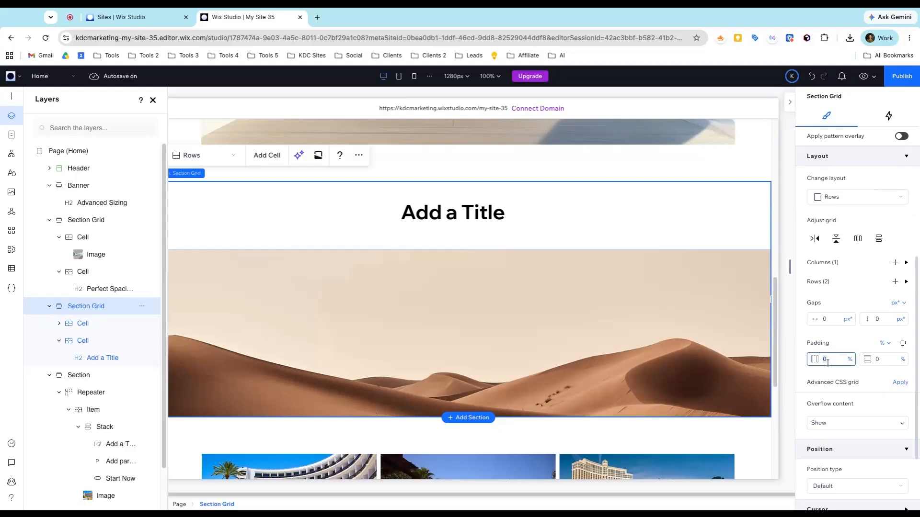
pyautogui.click(827, 363)
pyautogui.write('6')
pyautogui.press('Tab')
pyautogui.write('6')
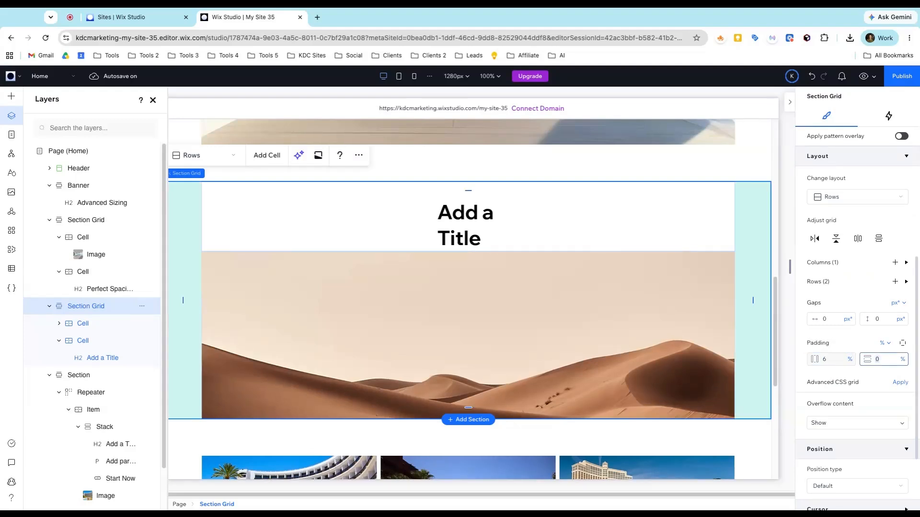
pyautogui.press('Return')
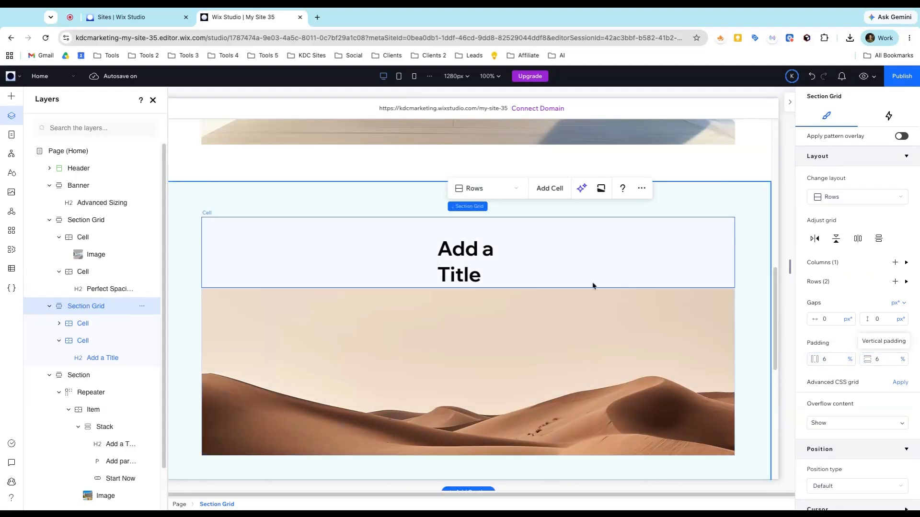
# Switch the section grid's gaps to pixels and set the vertical gap between the rows to 40 px
pyautogui.click(897, 303)
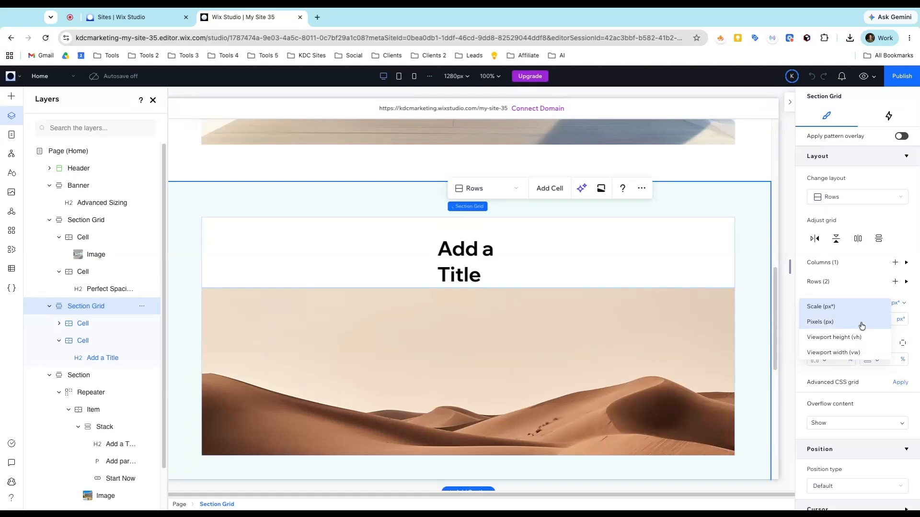
pyautogui.click(858, 322)
pyautogui.click(878, 320)
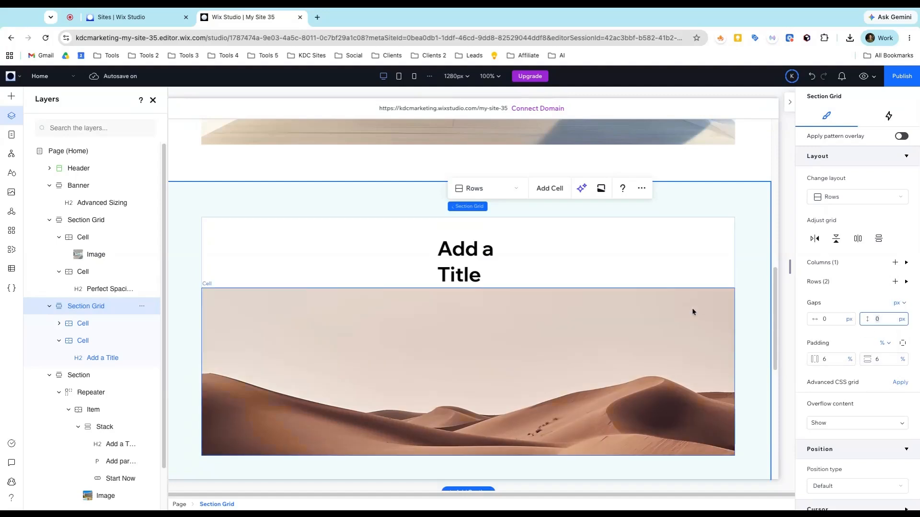
pyautogui.press('Return')
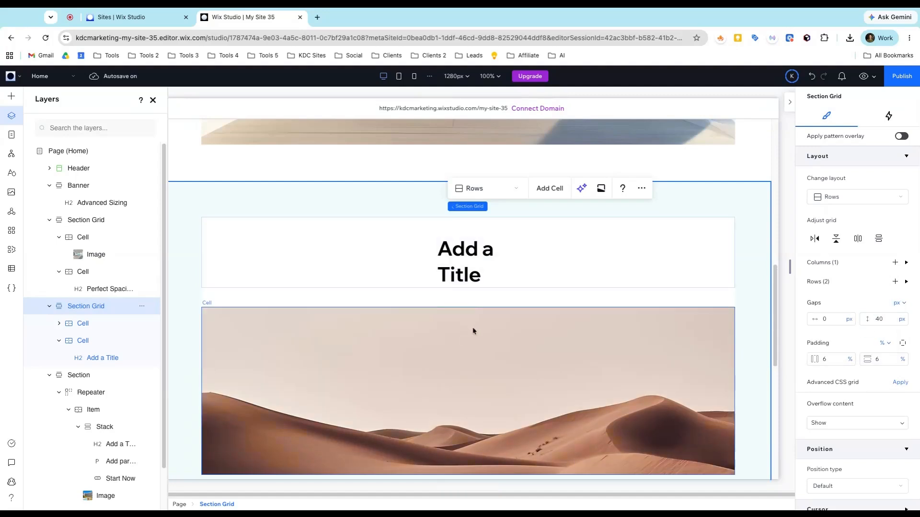
# Widen the title's text box to about 339 px so it fits on one line, and move it to about X 508, Y 44
pyautogui.click(464, 265)
pyautogui.click(464, 265)
pyautogui.moveTo(438, 262); pyautogui.dragTo(373, 261)
pyautogui.click(467, 247)
pyautogui.moveTo(466, 249); pyautogui.dragTo(499, 240)
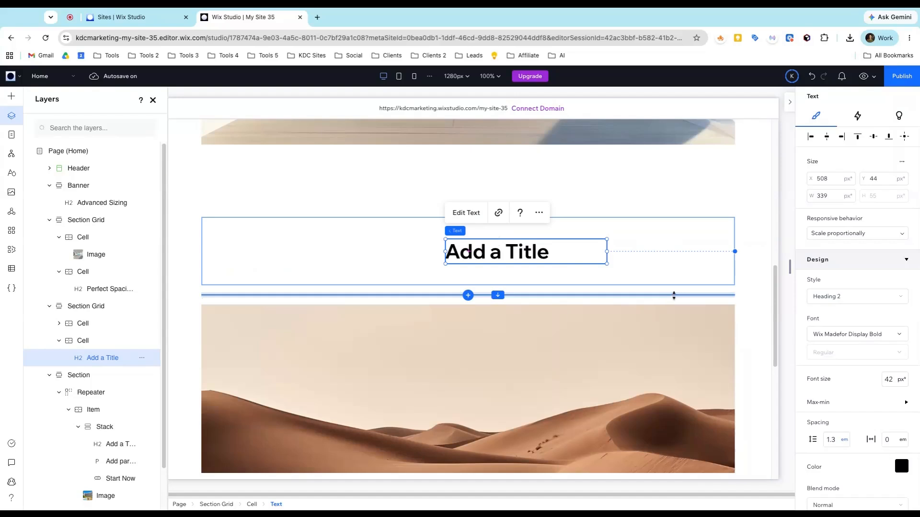
pyautogui.click(902, 162)
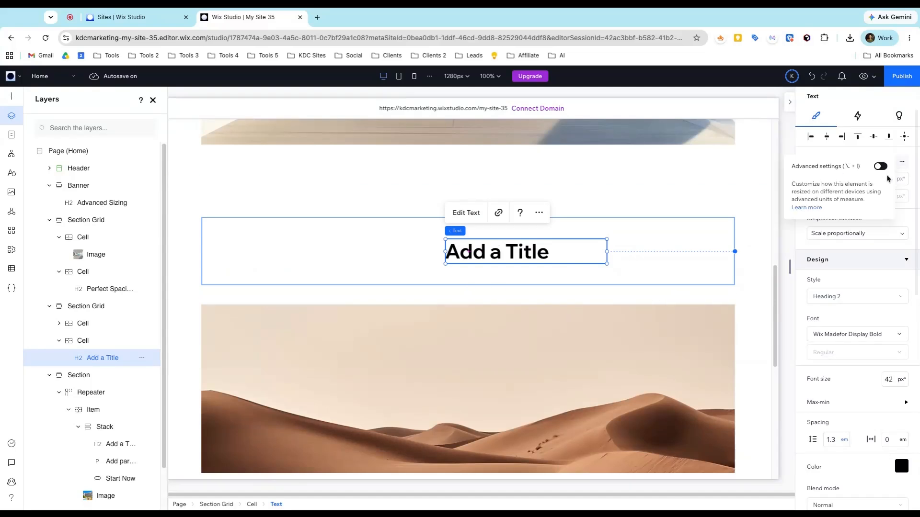
pyautogui.click(881, 167)
pyautogui.click(900, 231)
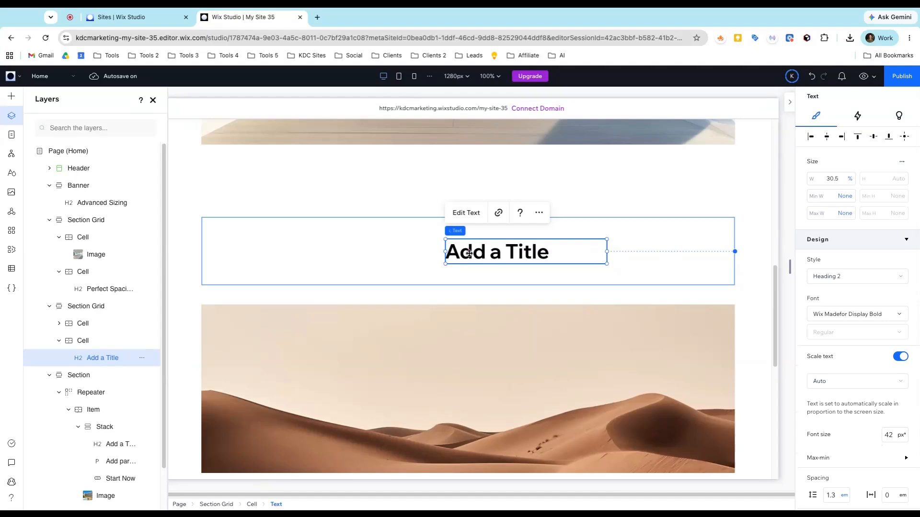
pyautogui.hotkey('ctrl', 'z')
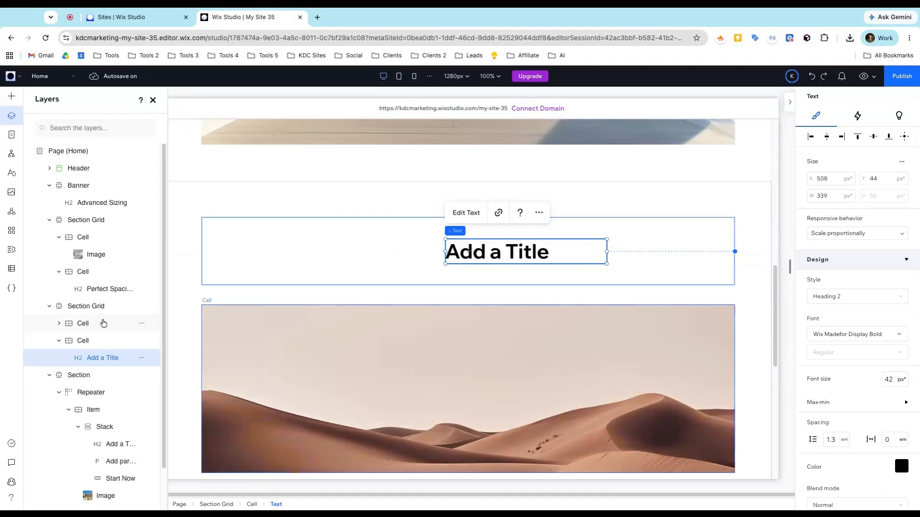
# Turn on advanced sizing settings for the new section grid
pyautogui.click(86, 306)
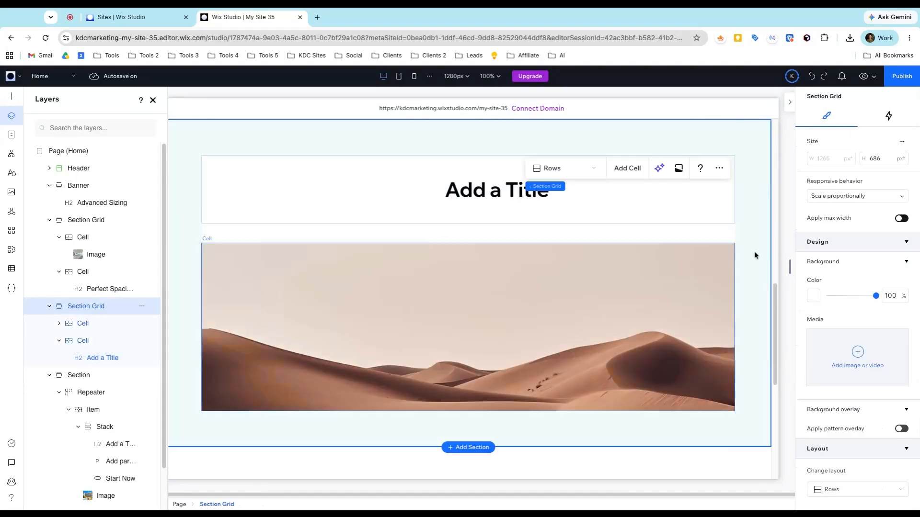
pyautogui.click(902, 145)
pyautogui.click(881, 147)
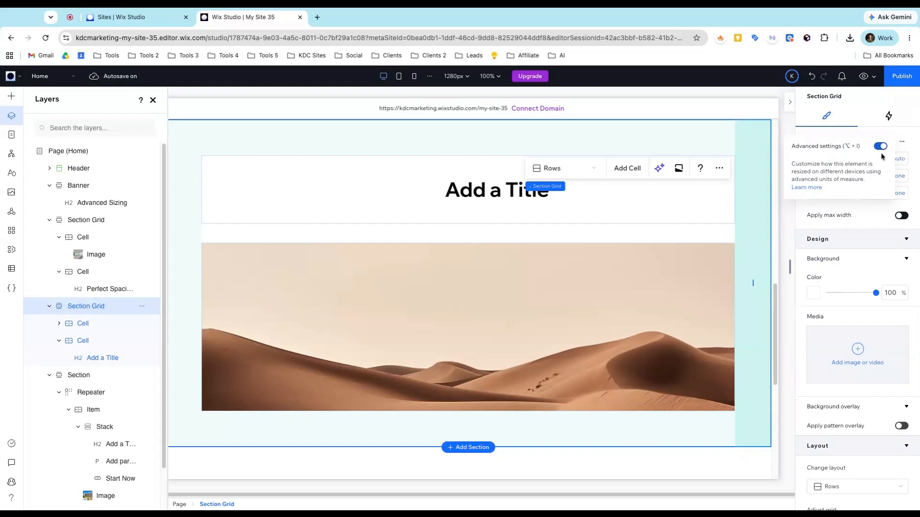
pyautogui.click(911, 140)
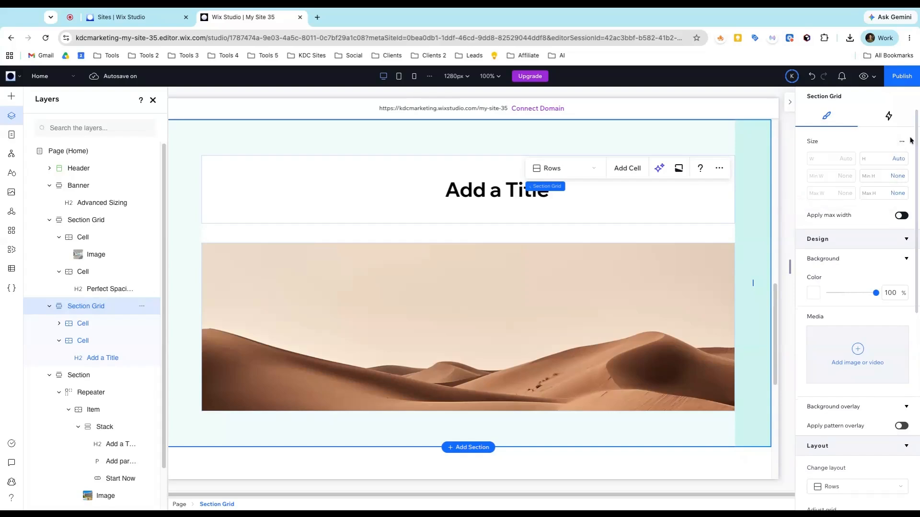
# Set the minimum height of the section grid's first row to Auto
pyautogui.scroll(-5, 881, 230)
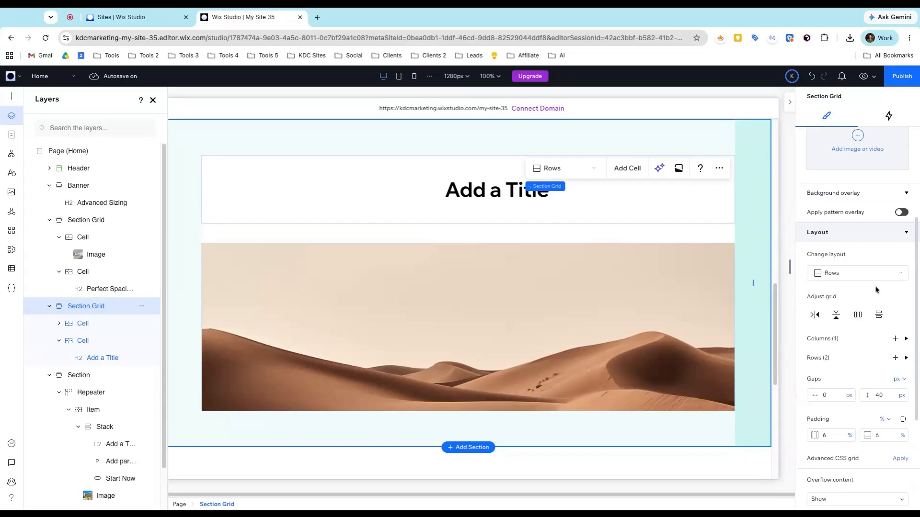
pyautogui.click(906, 333)
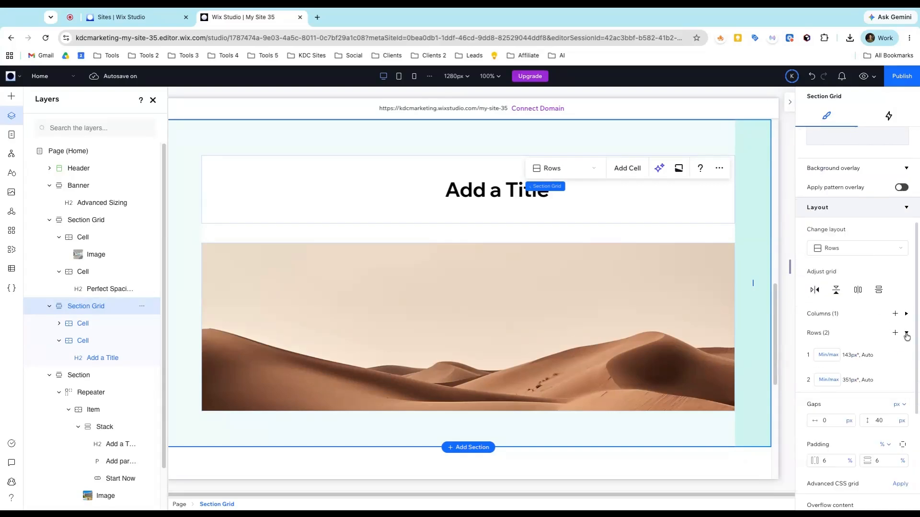
pyautogui.click(851, 359)
pyautogui.click(829, 357)
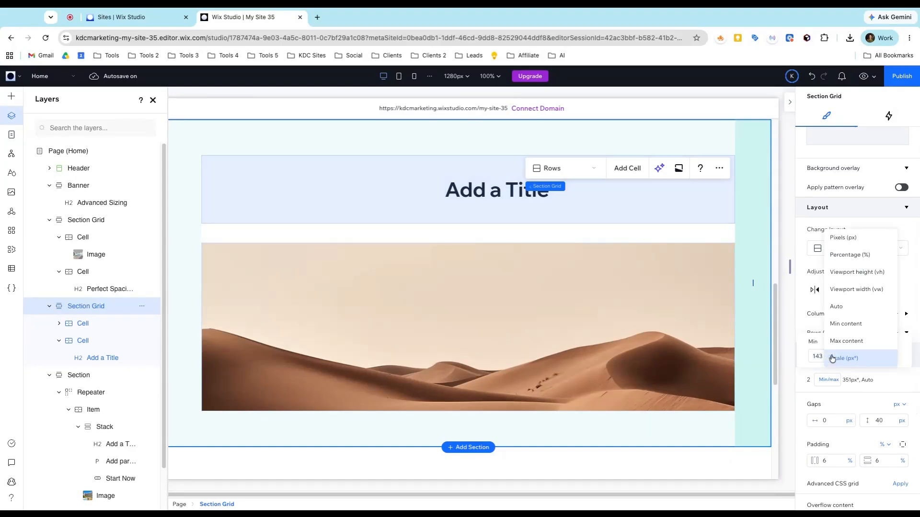
pyautogui.click(842, 309)
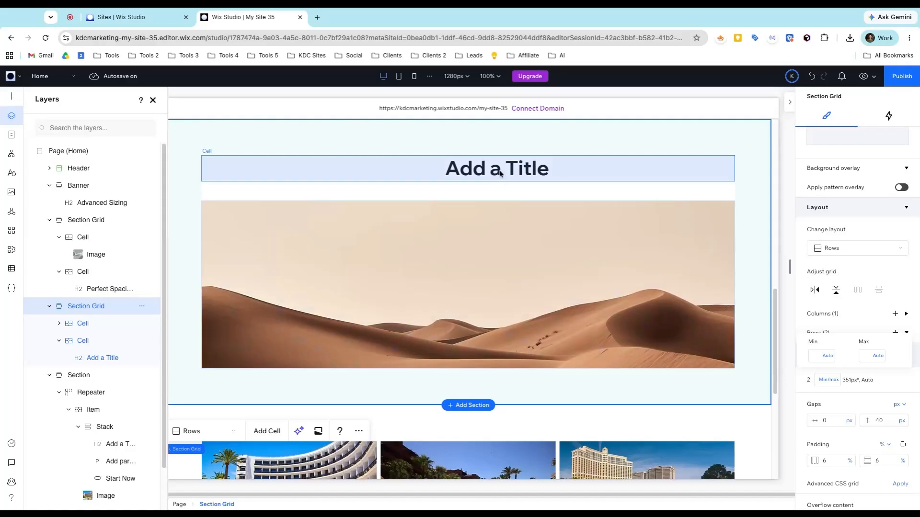
# Center the title element within its cell and turn on its advanced sizing settings
pyautogui.click(540, 171)
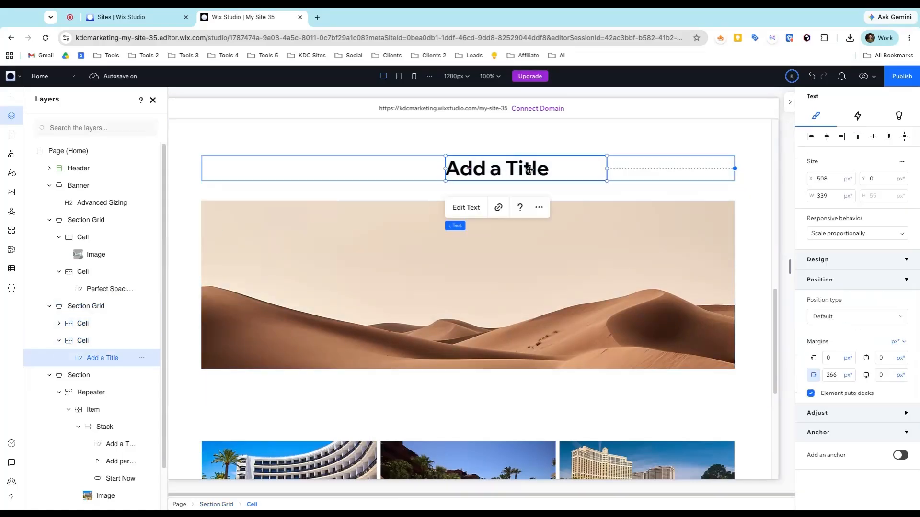
pyautogui.click(904, 137)
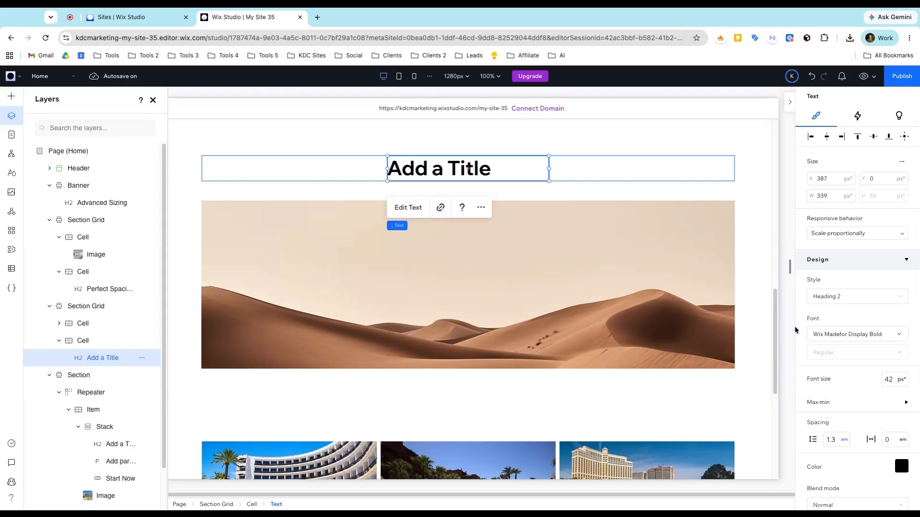
pyautogui.click(902, 163)
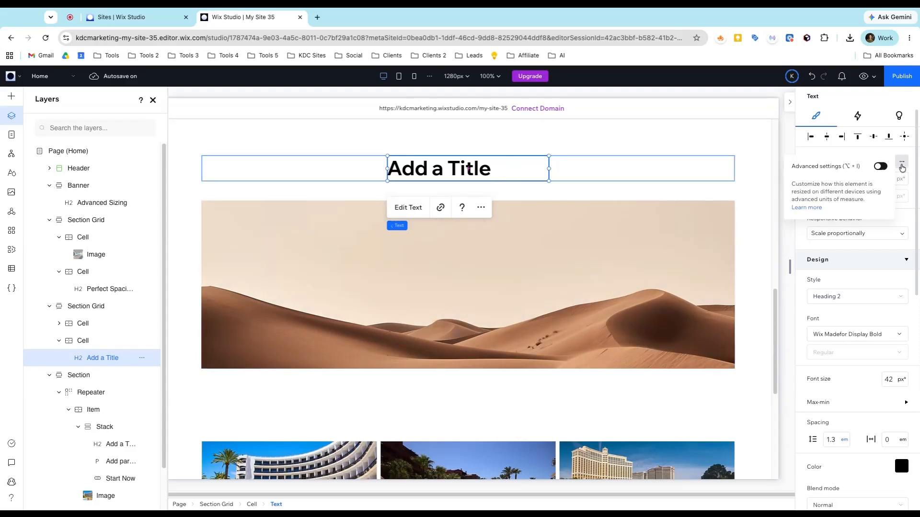
pyautogui.click(880, 167)
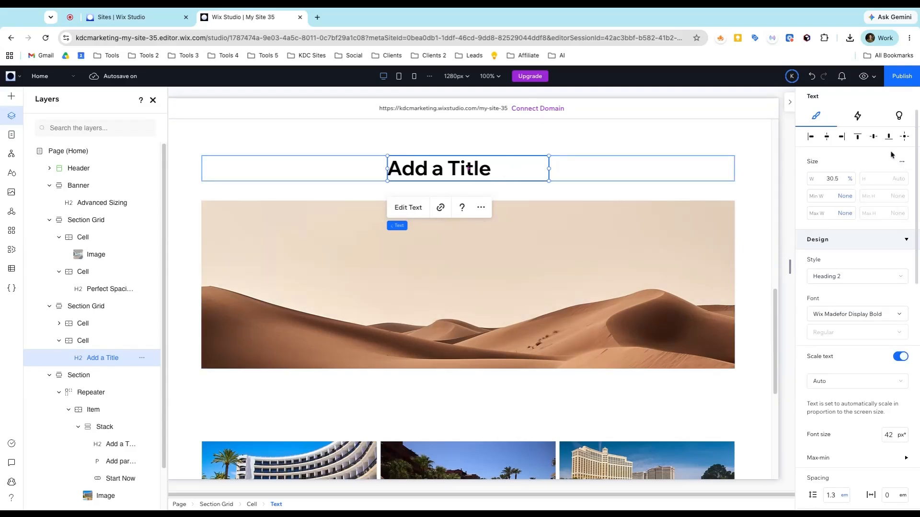
# Set the title's width to 100% and center-align its text
pyautogui.click(834, 177)
pyautogui.write('100')
pyautogui.press('Return')
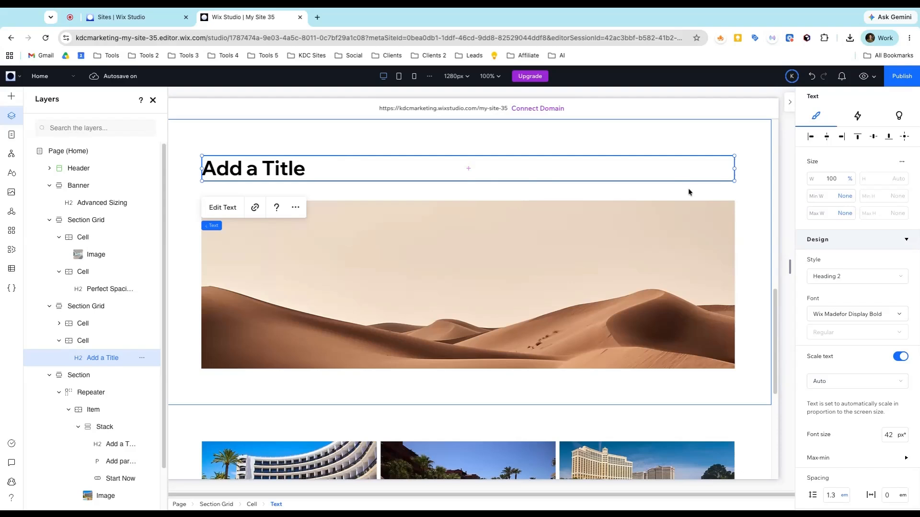
pyautogui.scroll(-10, 822, 293)
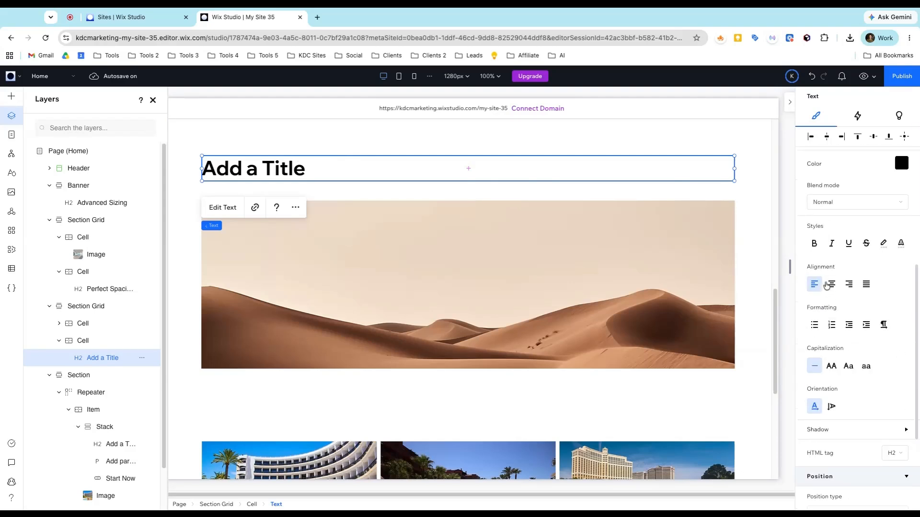
pyautogui.click(831, 285)
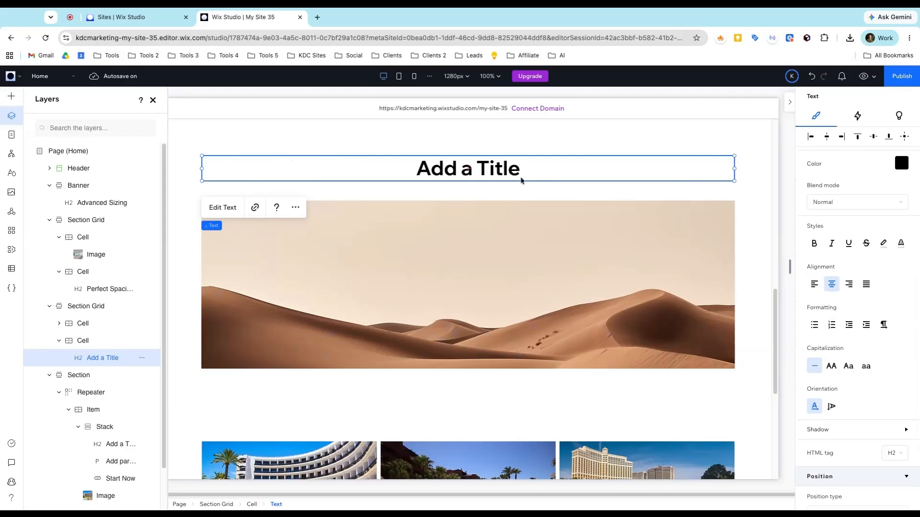
# Insert a line break before the word "Title" to test the auto row height, and remove it again
pyautogui.doubleClick(479, 168)
pyautogui.click(479, 169)
pyautogui.press('Return')
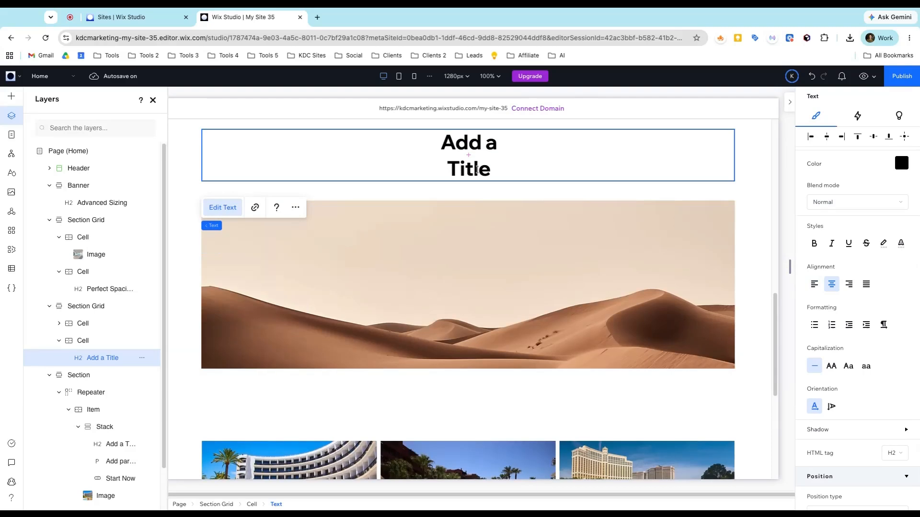
pyautogui.press('BackSpace')
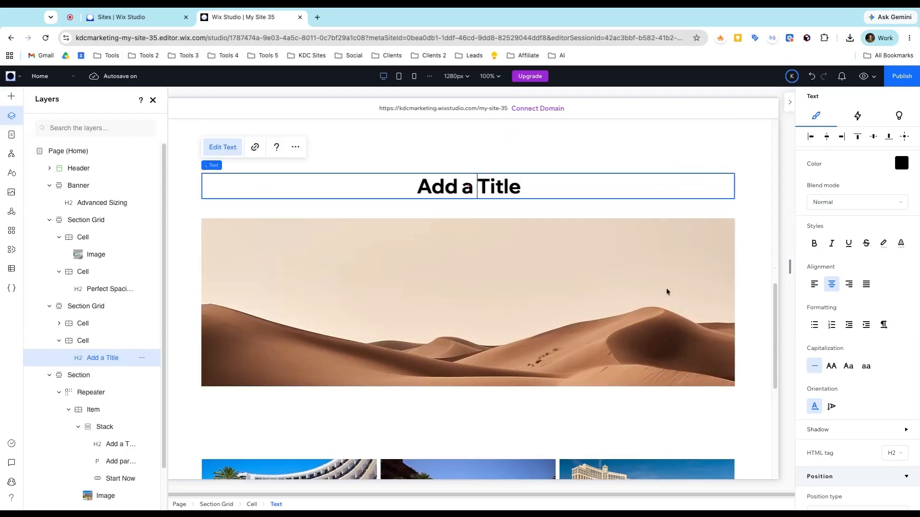
# Set the minimum height of the second row in the desert image's section grid to 500 px
pyautogui.click(644, 273)
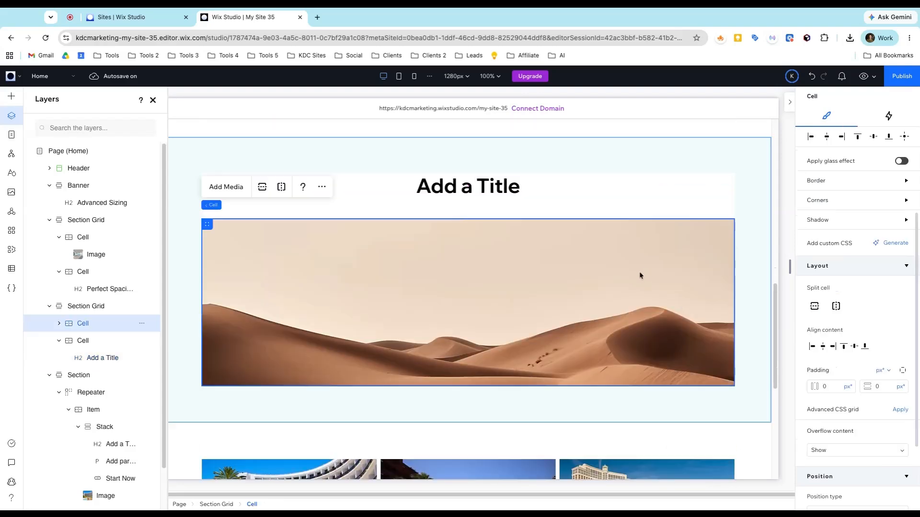
pyautogui.click(598, 286)
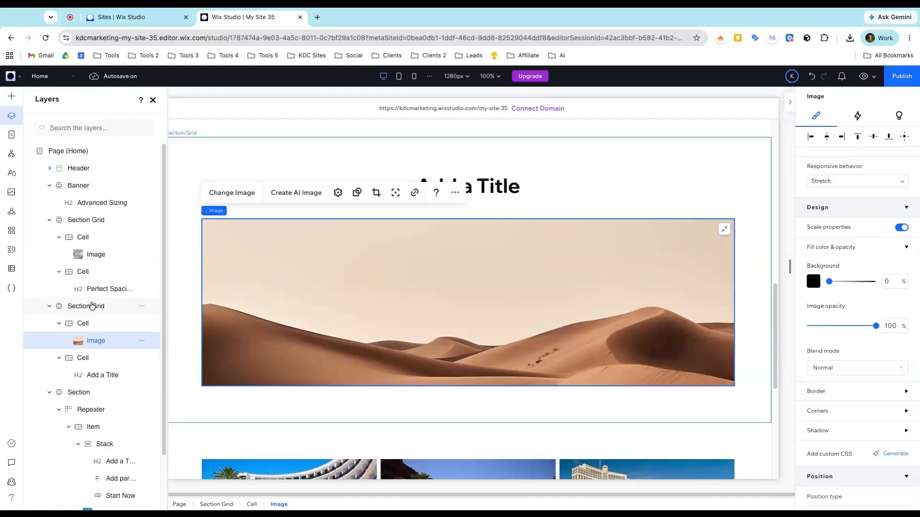
pyautogui.click(122, 306)
pyautogui.scroll(-2, 847, 278)
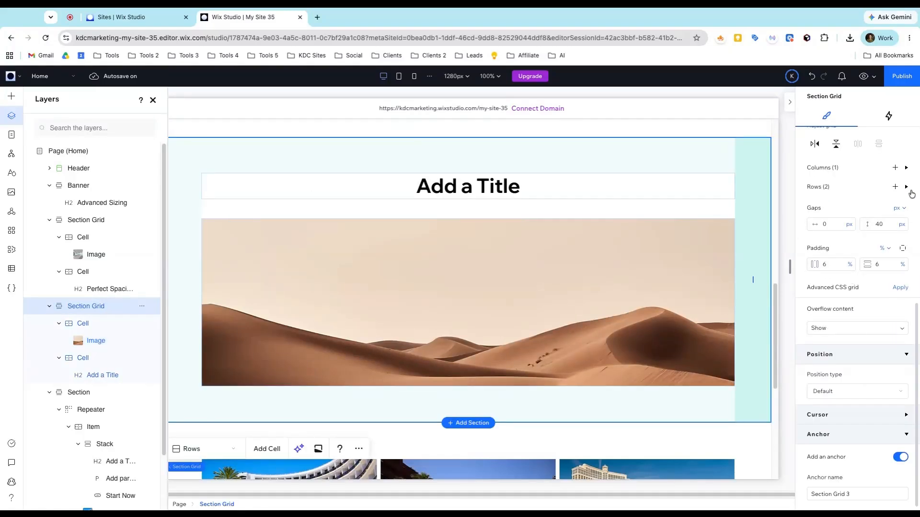
pyautogui.click(906, 187)
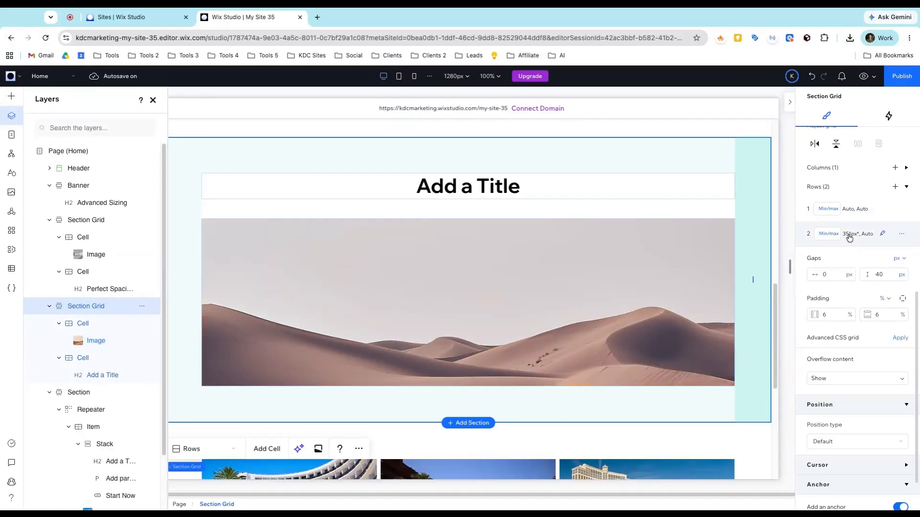
pyautogui.click(849, 234)
pyautogui.click(829, 236)
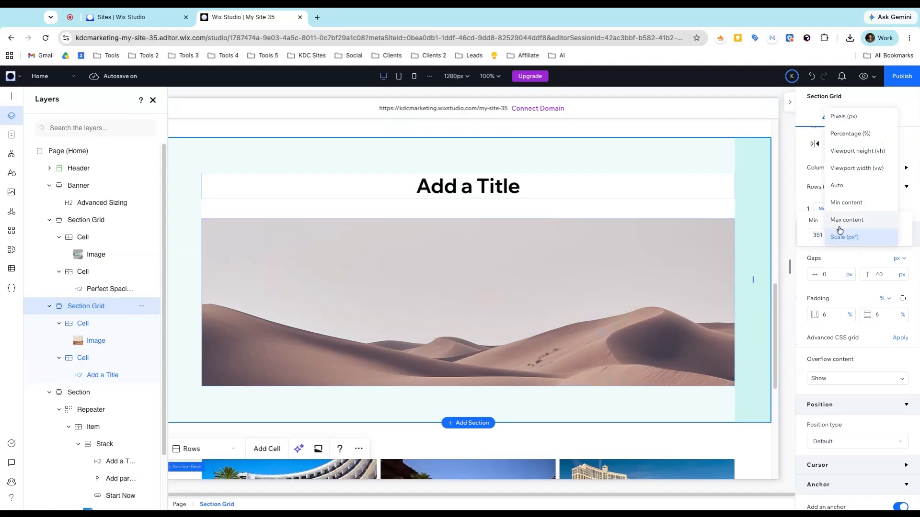
pyautogui.click(857, 125)
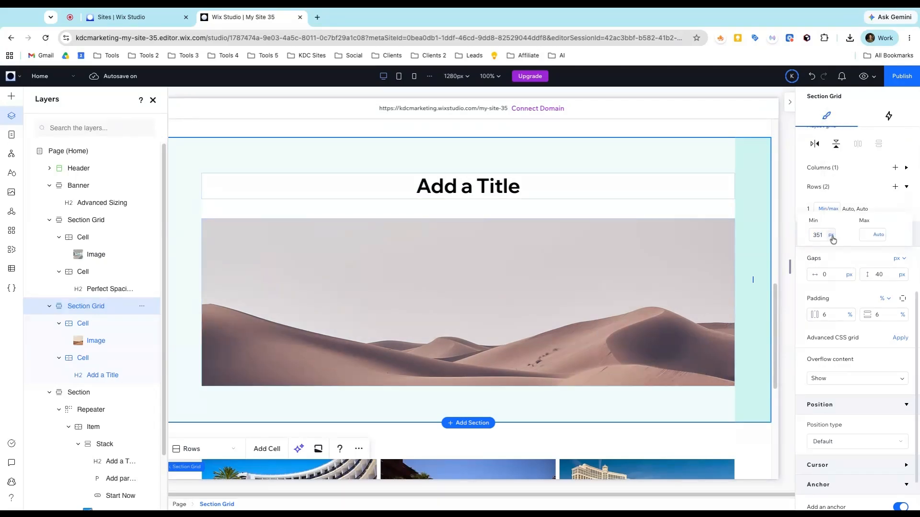
pyautogui.click(824, 237)
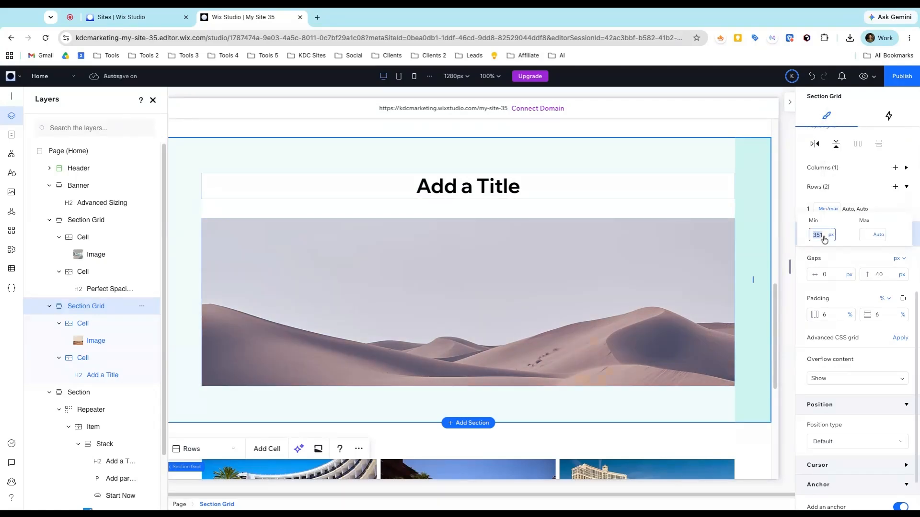
pyautogui.write('500')
pyautogui.press('Return')
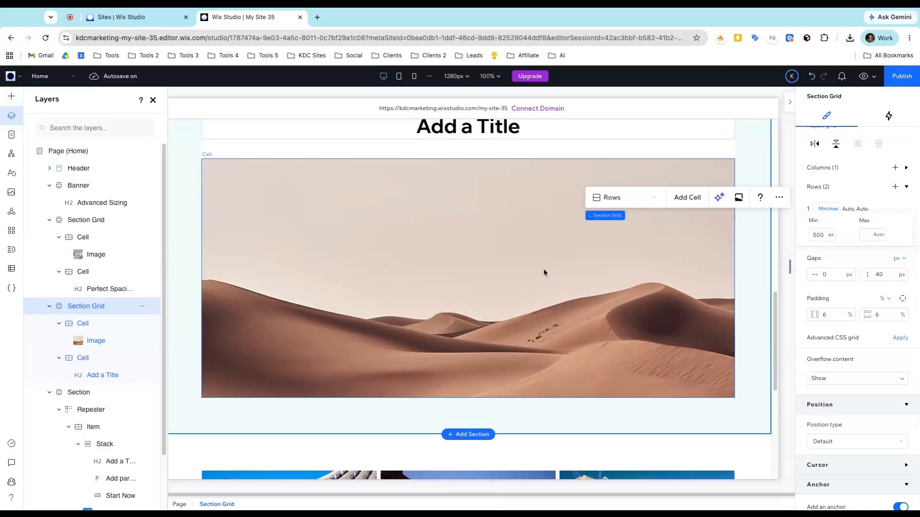
# Switch to the mobile breakpoint and set the minimum height of the same section grid's second row to 400 px
pyautogui.scroll(1, 644, 293)
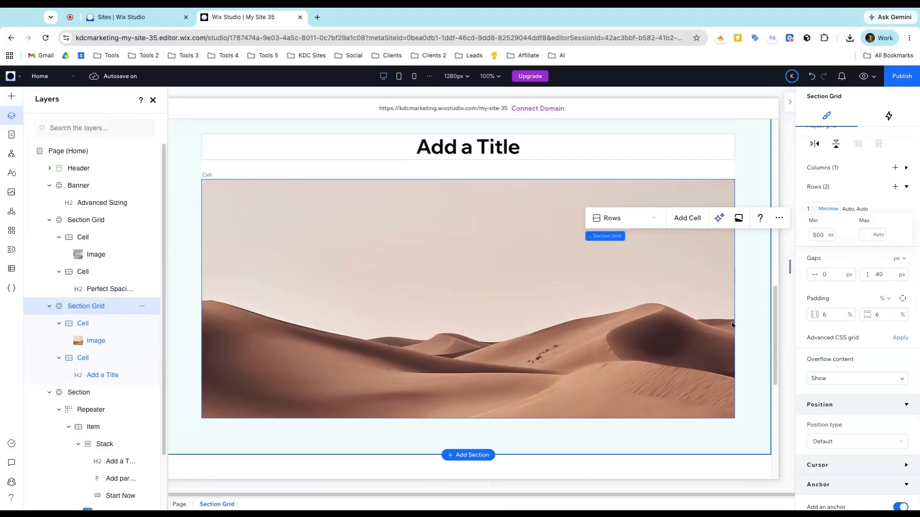
pyautogui.scroll(3, 731, 325)
pyautogui.scroll(-1, 714, 340)
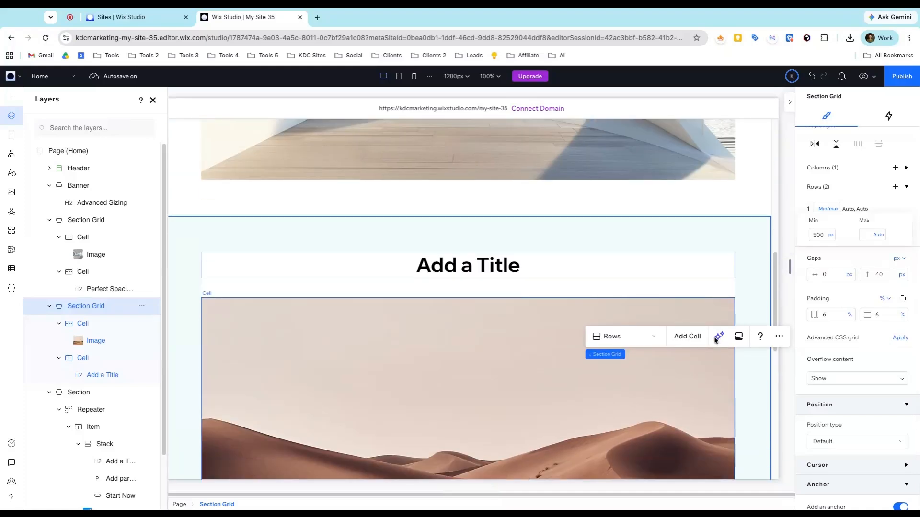
pyautogui.click(412, 76)
pyautogui.scroll(2, 471, 205)
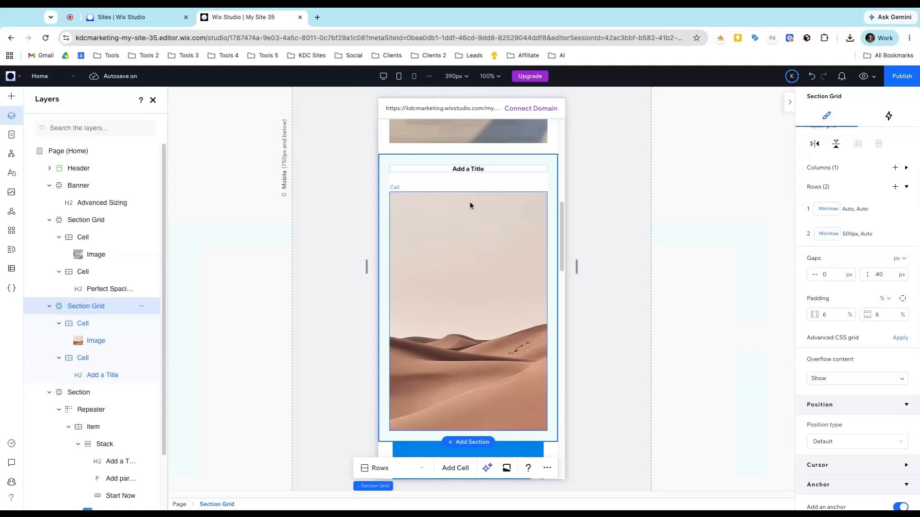
pyautogui.click(458, 232)
pyautogui.click(514, 199)
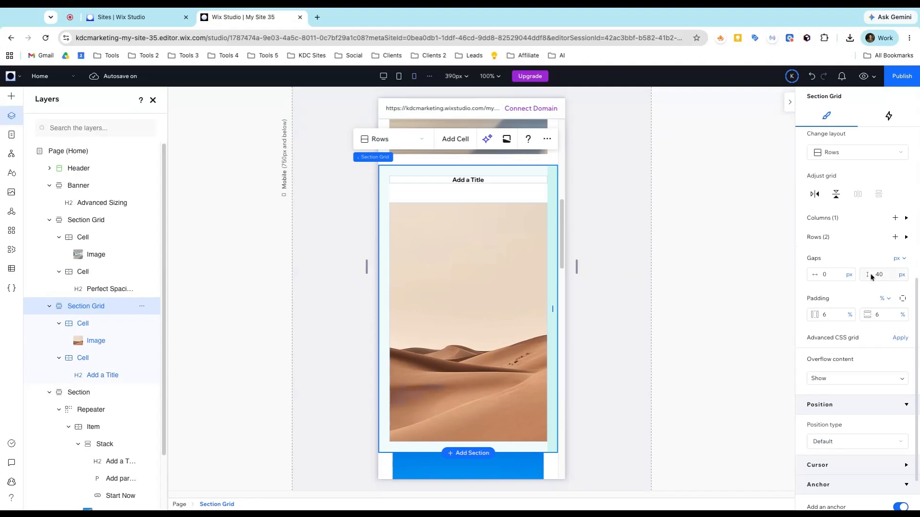
pyautogui.click(884, 275)
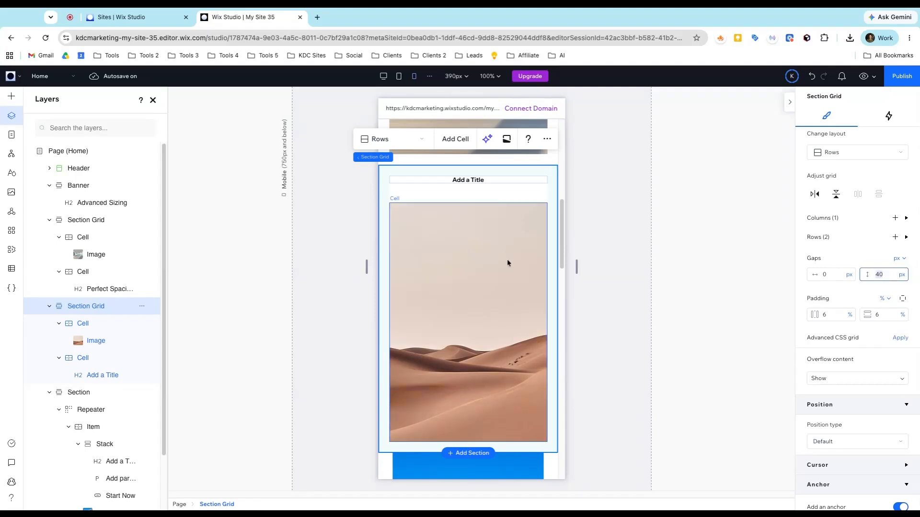
pyautogui.click(512, 272)
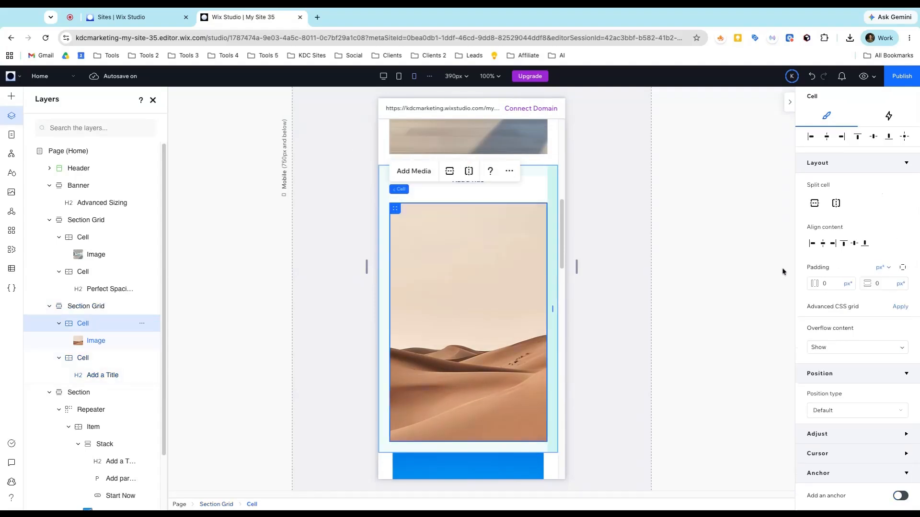
pyautogui.click(111, 309)
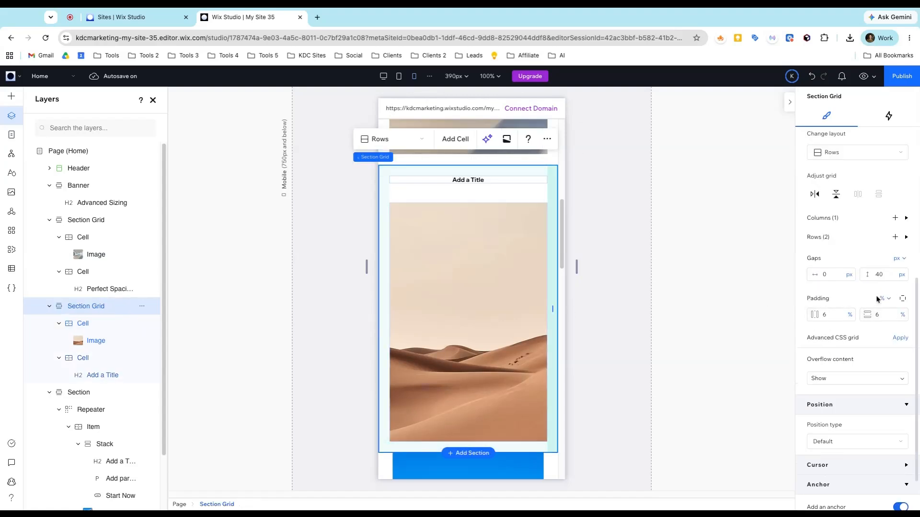
pyautogui.click(905, 238)
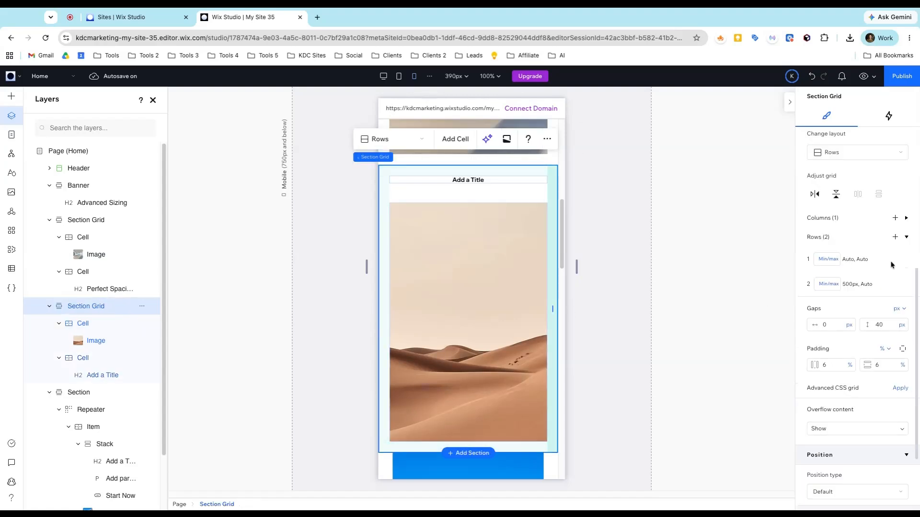
pyautogui.click(848, 284)
pyautogui.press('Return')
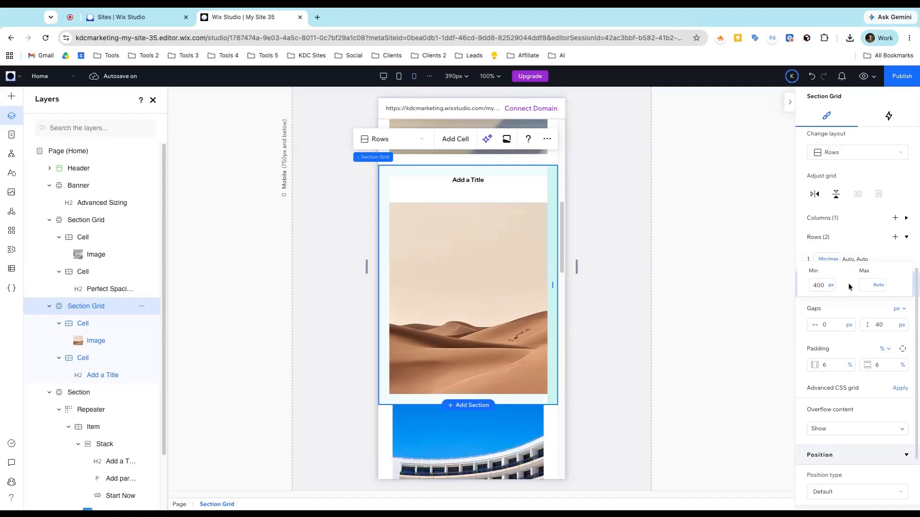
# Turn off text scaling for the title above the desert image on mobile and set its font size to 32 px
pyautogui.click(464, 181)
pyautogui.click(464, 181)
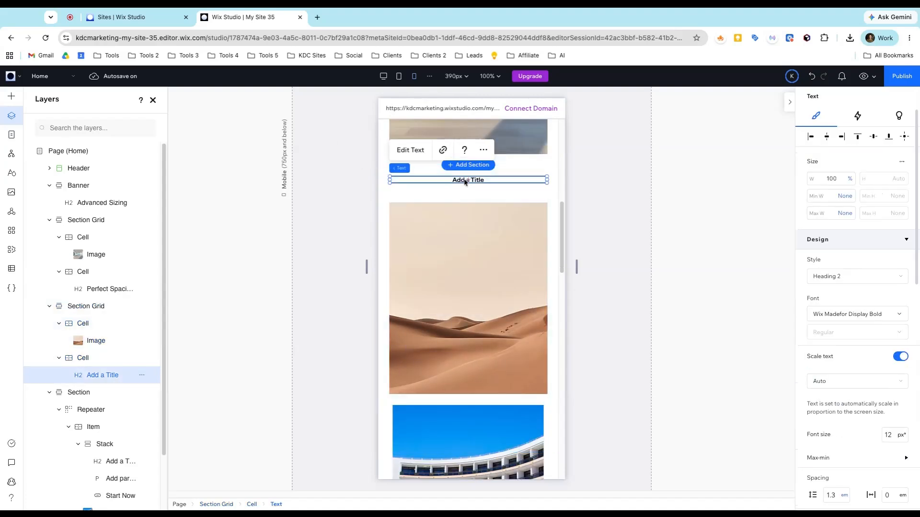
pyautogui.click(899, 358)
pyautogui.click(888, 384)
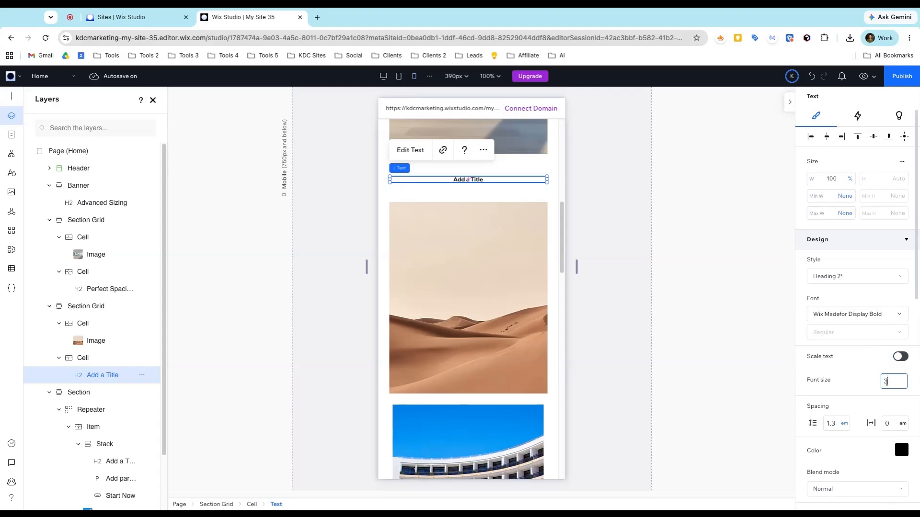
pyautogui.press('Return')
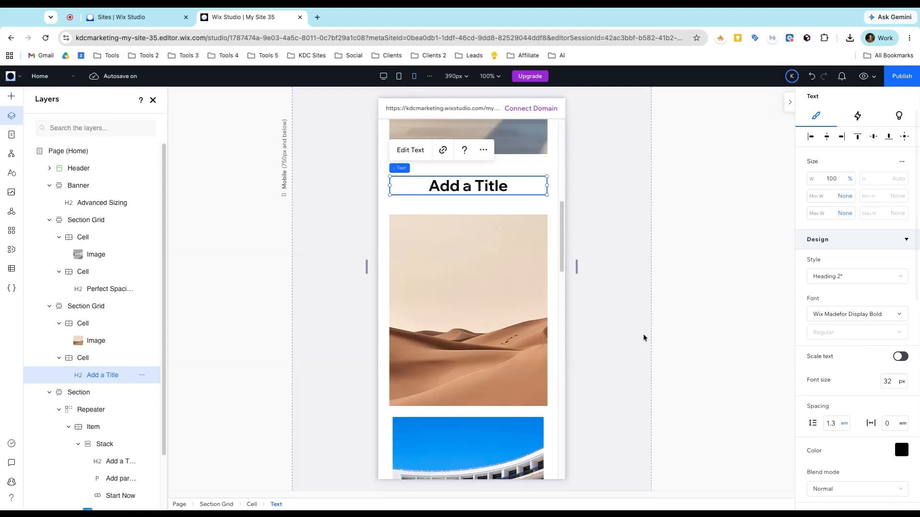
# Set the vertical gap of the desert image's section grid to 24 px on mobile
pyautogui.click(386, 188)
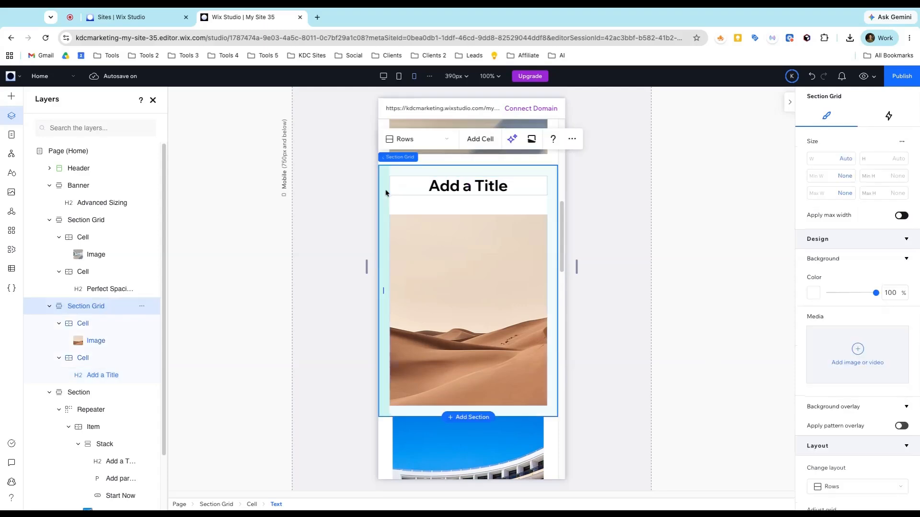
pyautogui.scroll(-3, 868, 353)
pyautogui.scroll(-3, 868, 353)
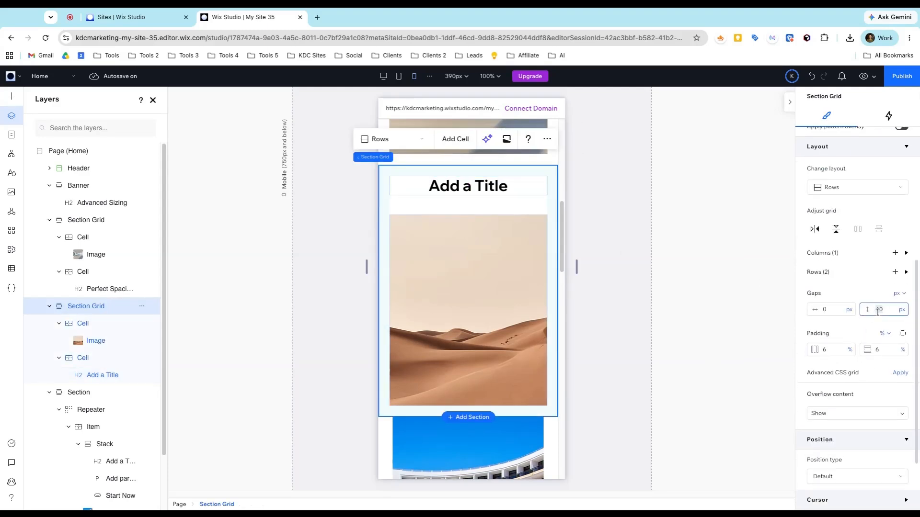
pyautogui.press('Return')
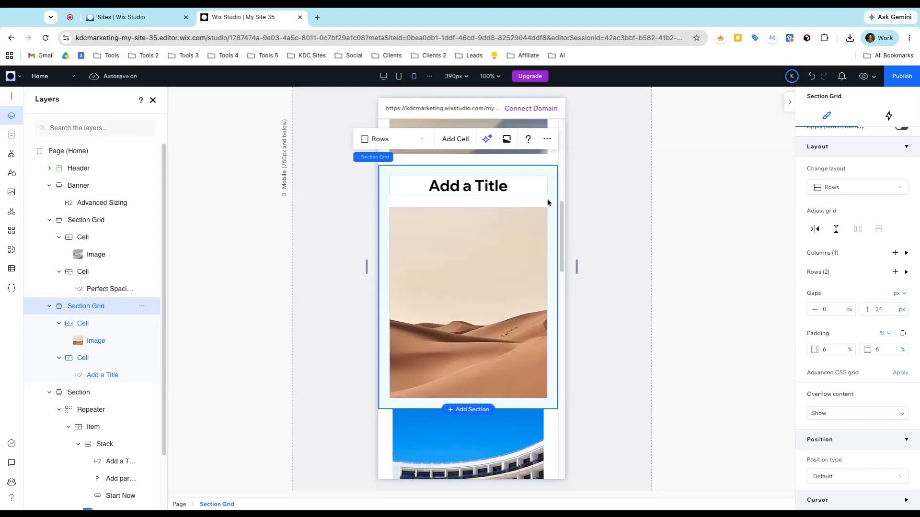
# Set the section grid's mobile padding to 8 vw horizontally and 40 px vertically
pyautogui.click(850, 352)
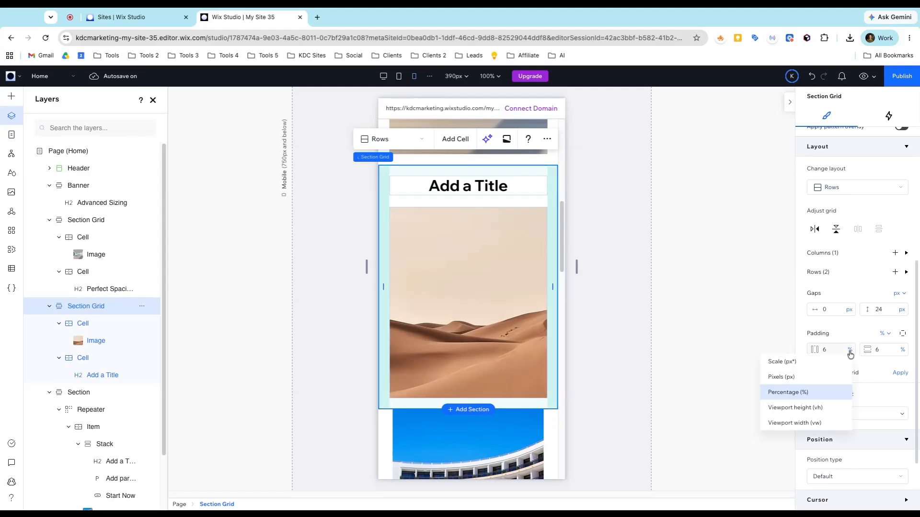
pyautogui.click(819, 423)
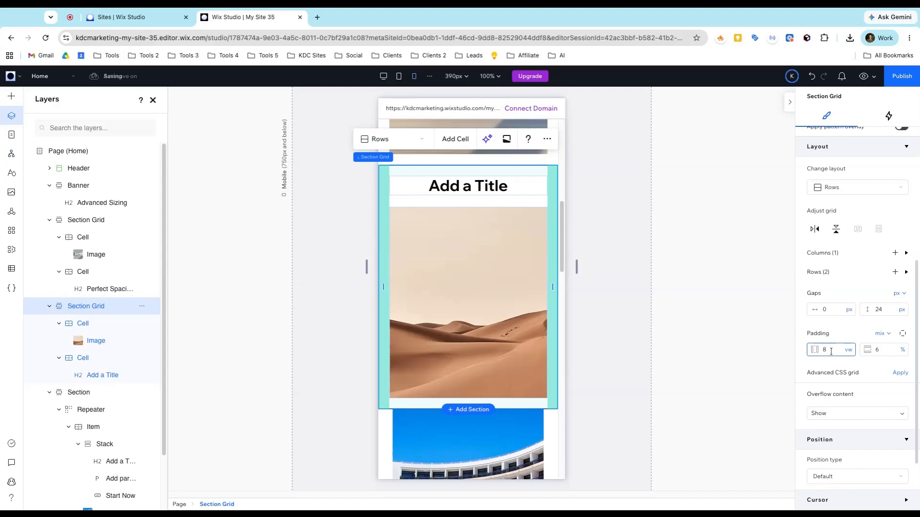
pyautogui.click(902, 352)
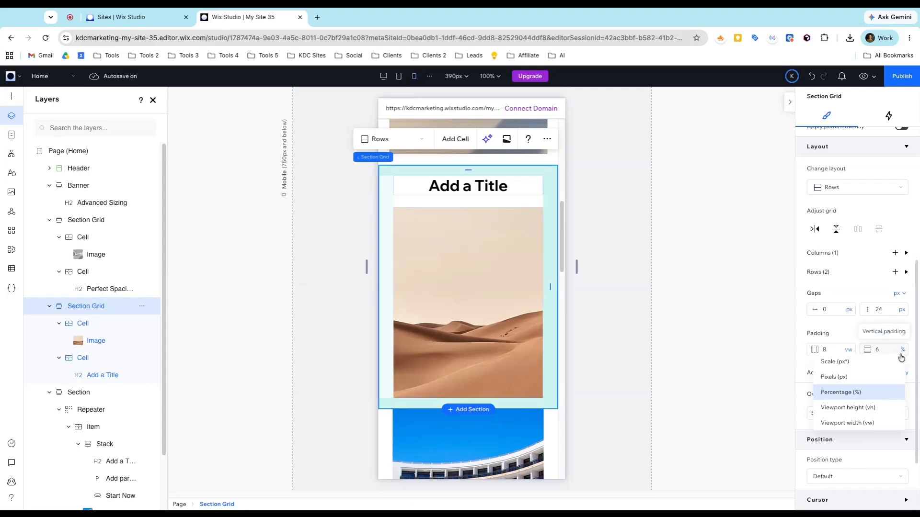
pyautogui.click(864, 377)
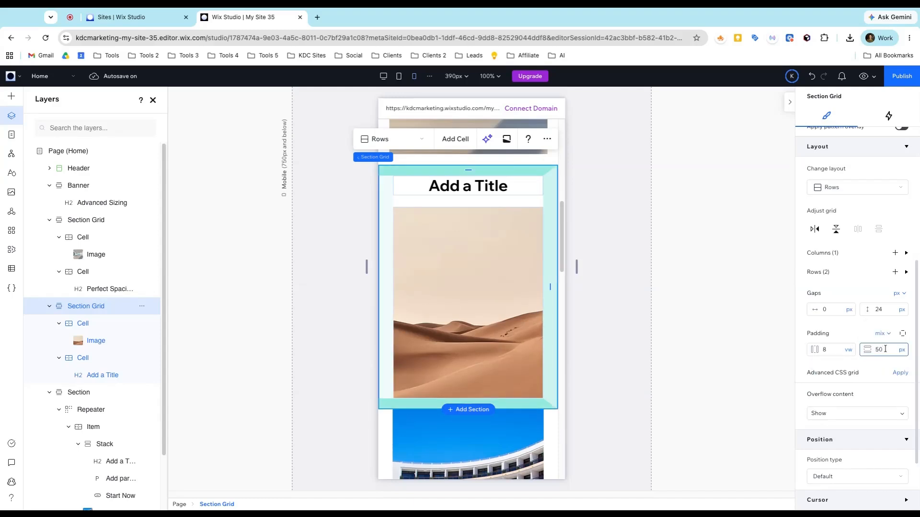
pyautogui.write('50')
pyautogui.press('Return')
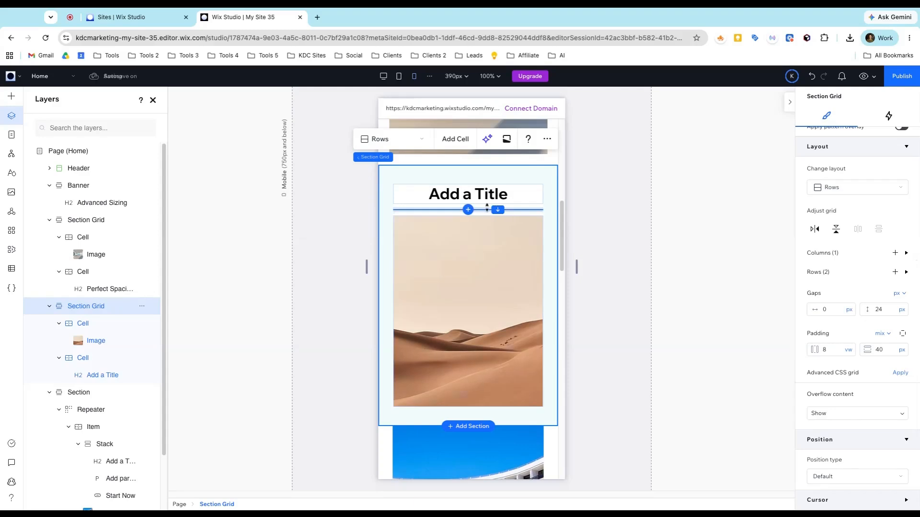
# Return to the desktop breakpoint and apply the 1x2 layout to the repeater's first item
pyautogui.scroll(-3, 483, 302)
pyautogui.scroll(-8, 482, 303)
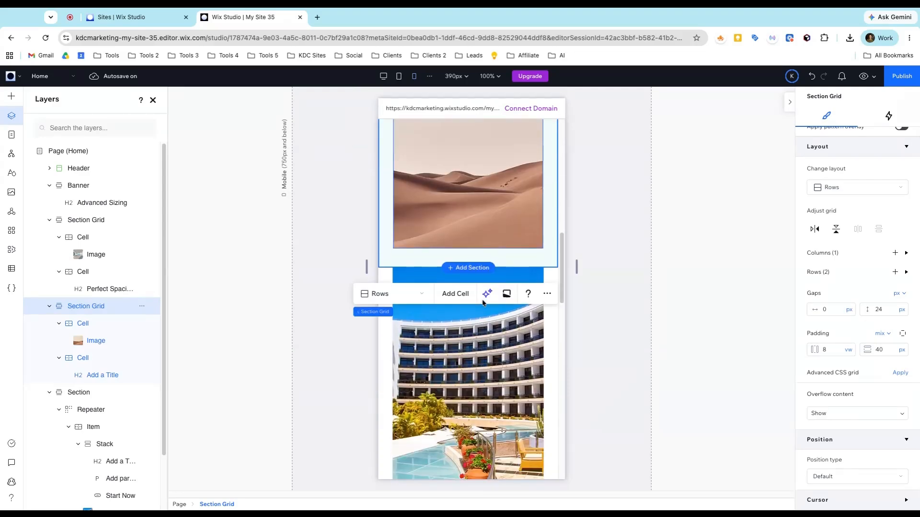
pyautogui.scroll(8, 499, 353)
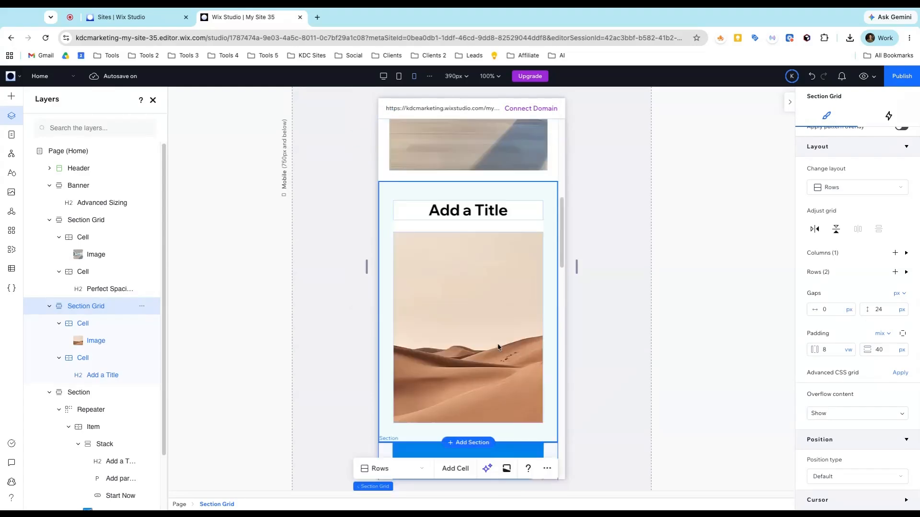
pyautogui.click(385, 77)
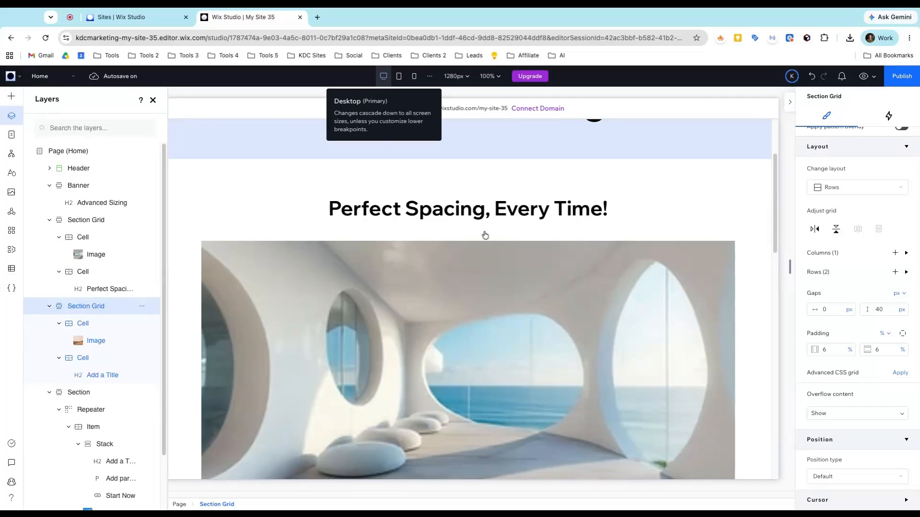
pyautogui.scroll(-10, 484, 235)
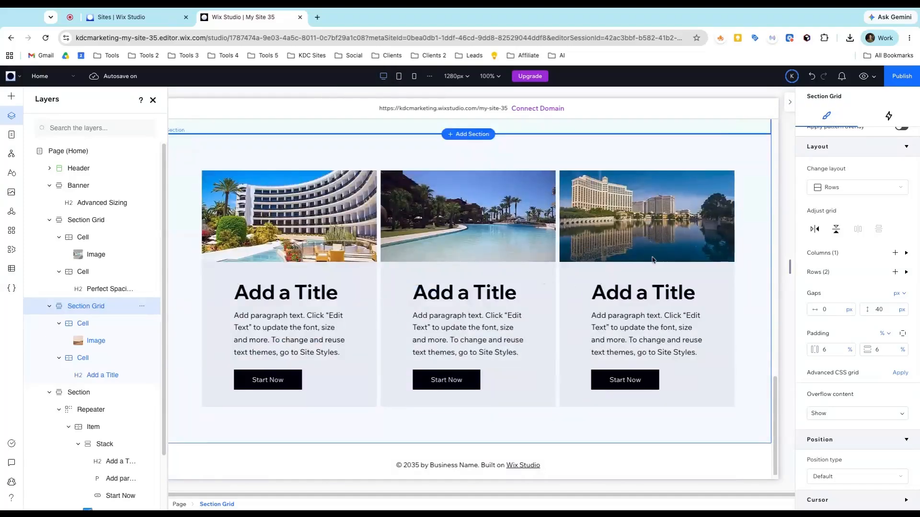
pyautogui.click(408, 296)
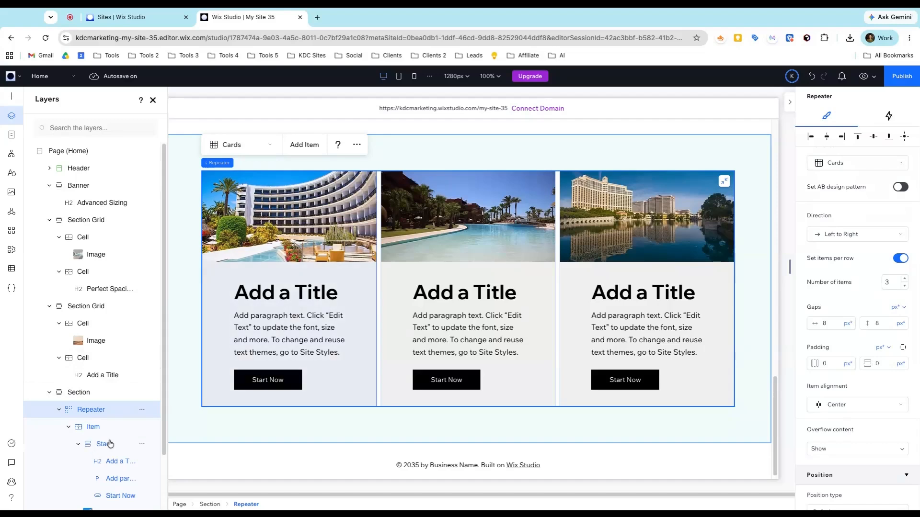
pyautogui.click(95, 433)
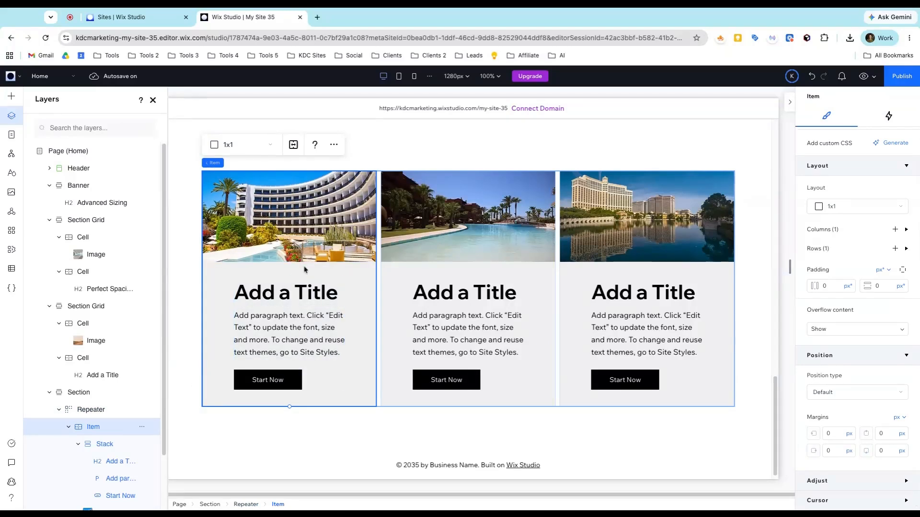
pyautogui.click(266, 145)
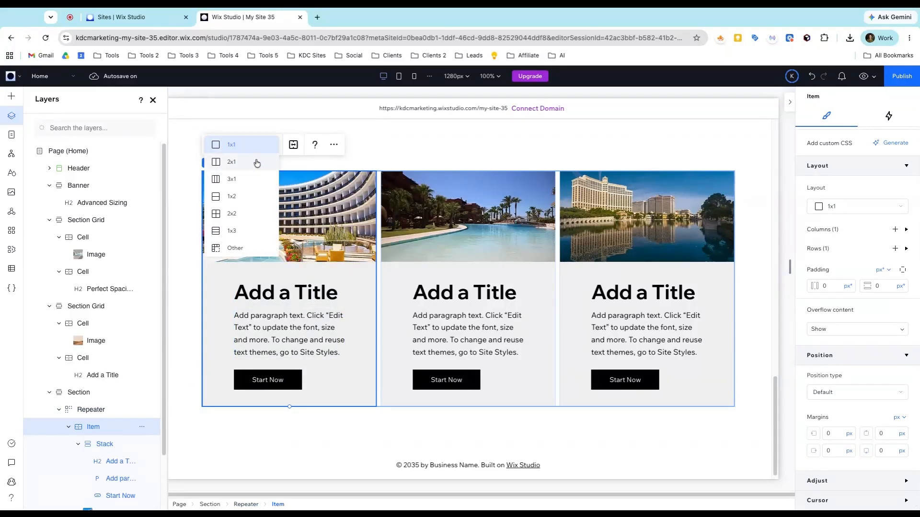
pyautogui.click(243, 199)
# Stretch the first repeater item's image to fill its upper cell and centre the text stack in the lower cell
pyautogui.click(268, 251)
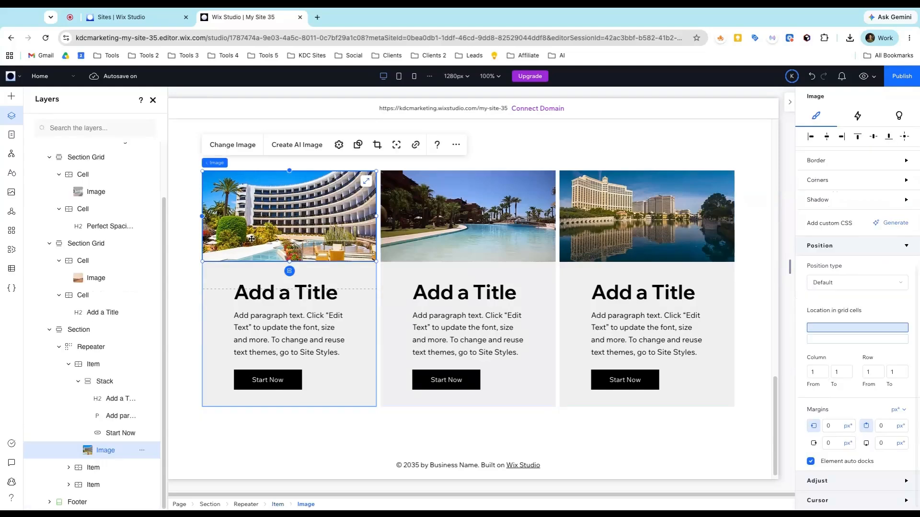
pyautogui.click(365, 181)
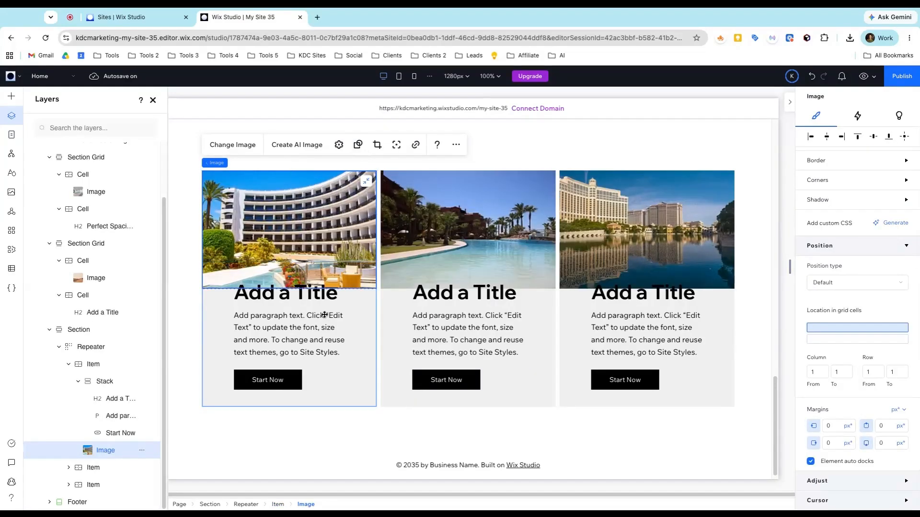
pyautogui.click(297, 335)
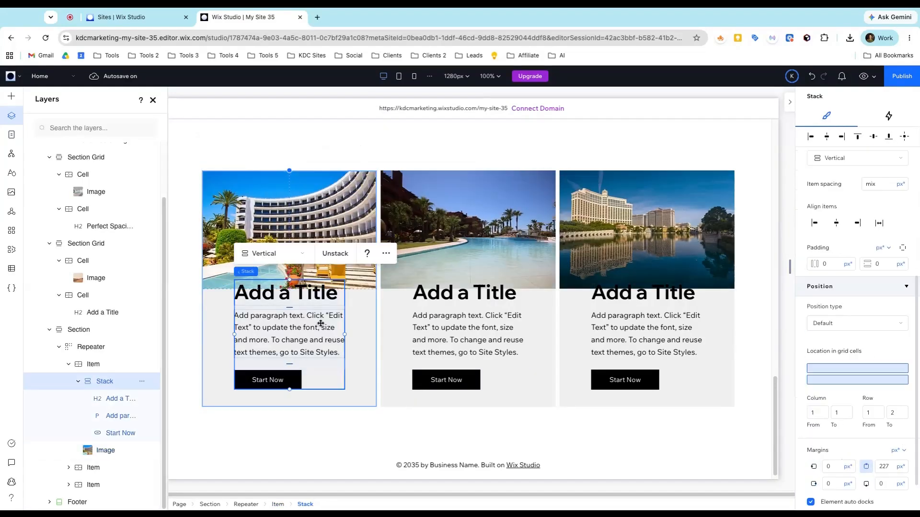
pyautogui.click(897, 138)
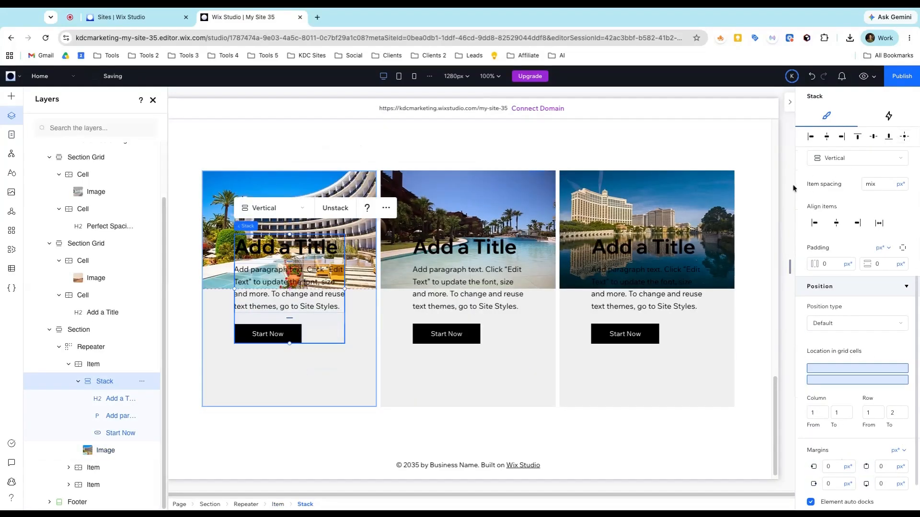
pyautogui.click(823, 380)
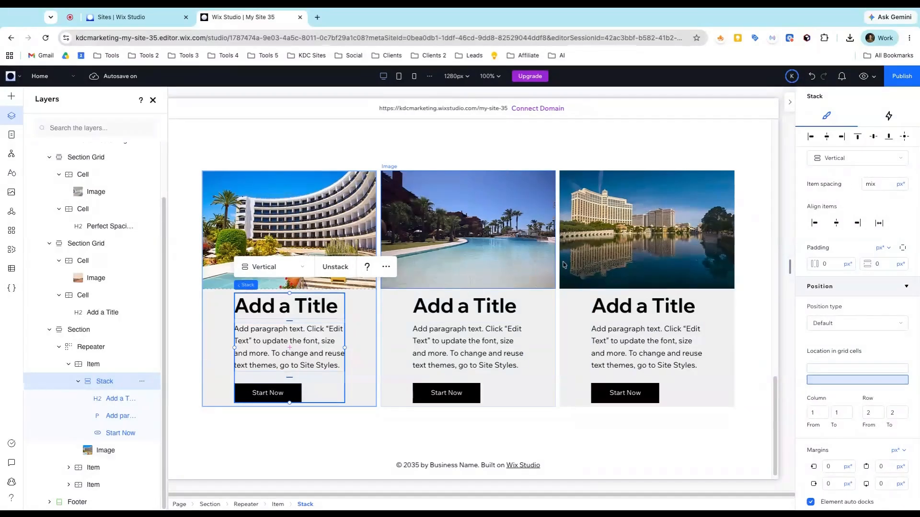
pyautogui.scroll(-2, 838, 334)
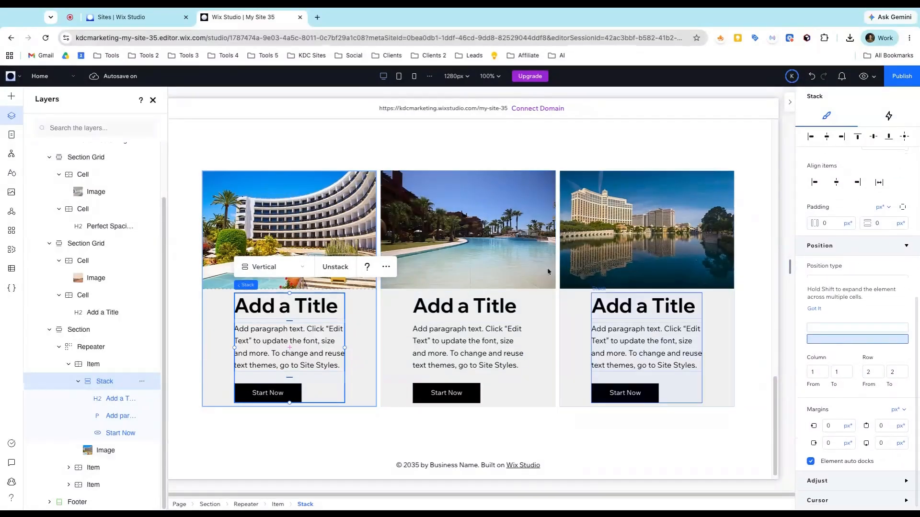
# Switch to the mobile breakpoint and enable advanced size settings for the second repeater item's pool image
pyautogui.click(404, 81)
pyautogui.click(414, 78)
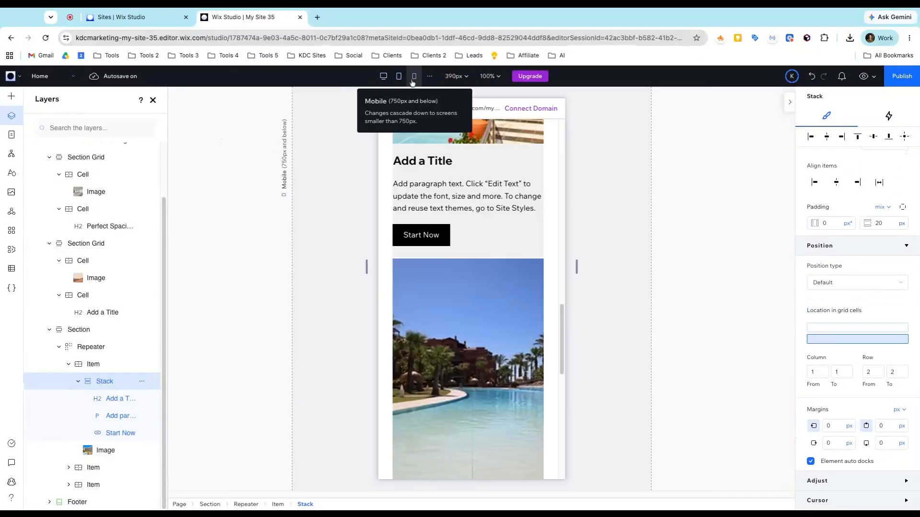
pyautogui.scroll(-2, 443, 191)
pyautogui.scroll(-2, 483, 310)
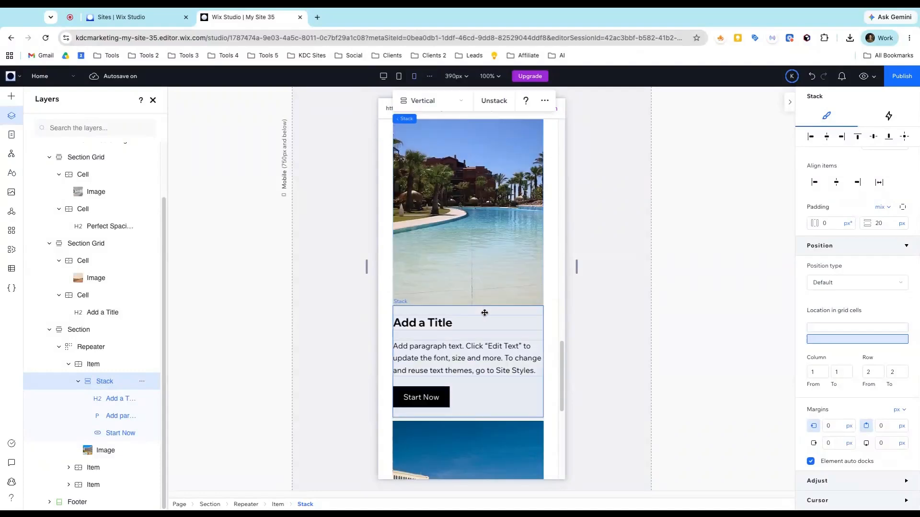
pyautogui.scroll(3, 496, 250)
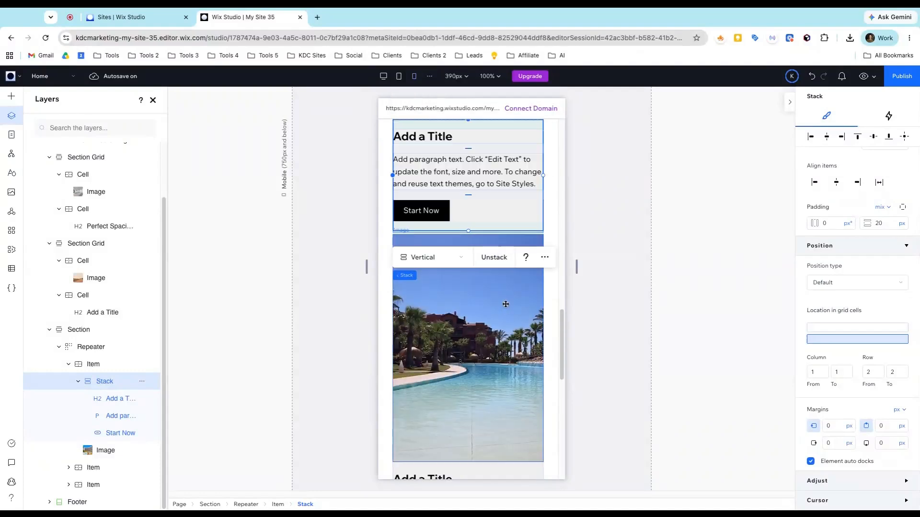
pyautogui.click(505, 311)
pyautogui.scroll(3, 525, 310)
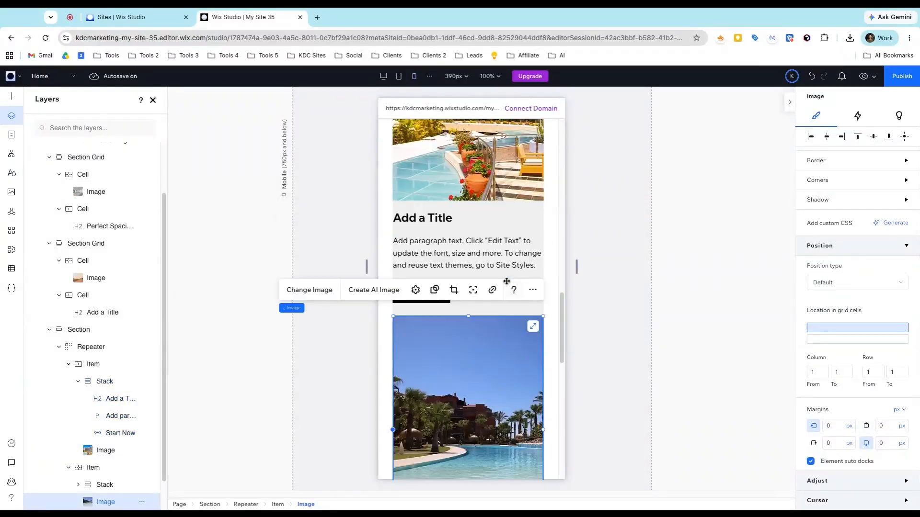
pyautogui.scroll(5, 861, 207)
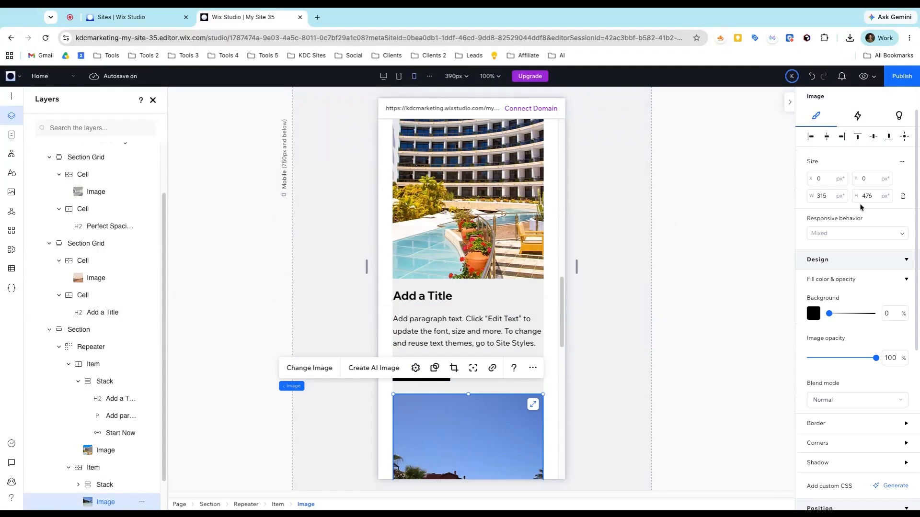
pyautogui.click(902, 162)
pyautogui.click(879, 167)
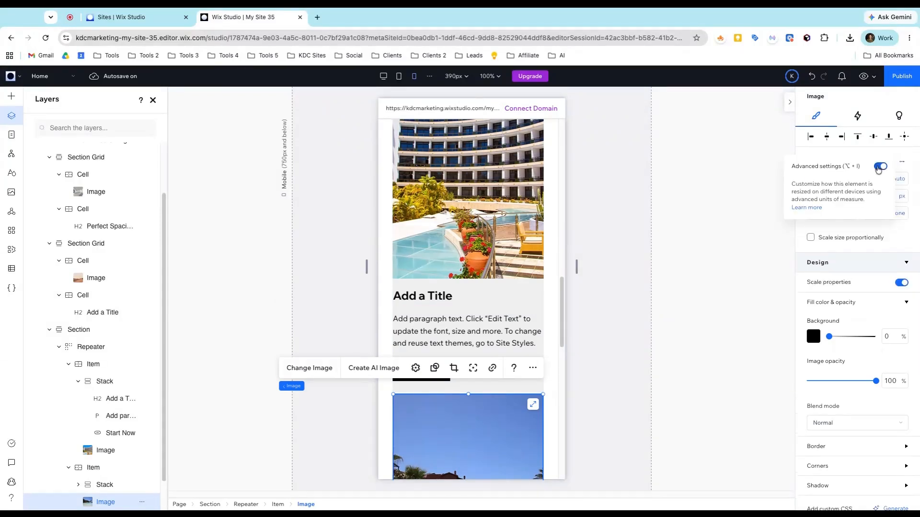
pyautogui.click(889, 235)
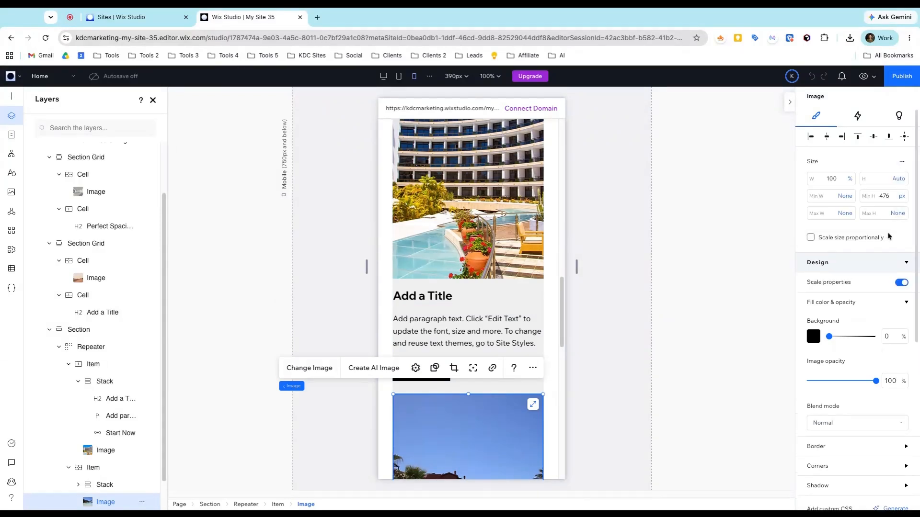
# Enable advanced size settings for the second repeater item on mobile
pyautogui.scroll(-1, 486, 362)
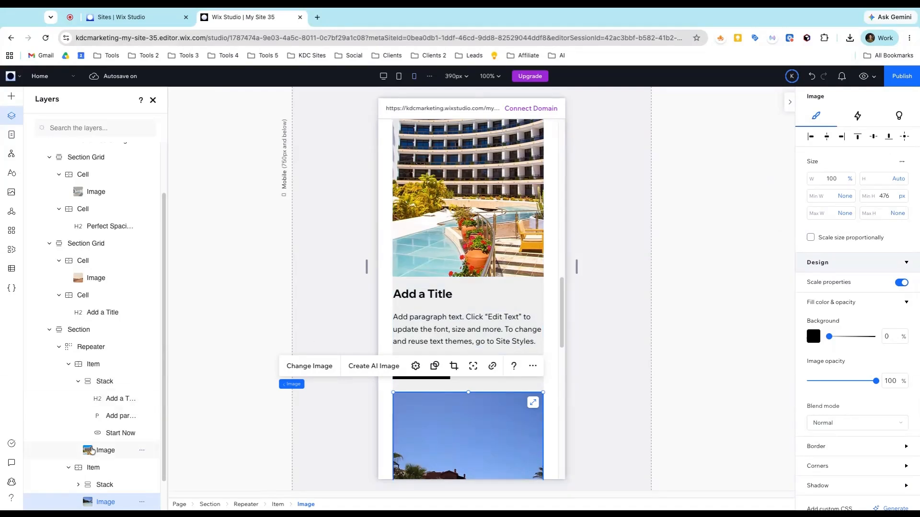
pyautogui.scroll(-1, 94, 436)
pyautogui.click(139, 427)
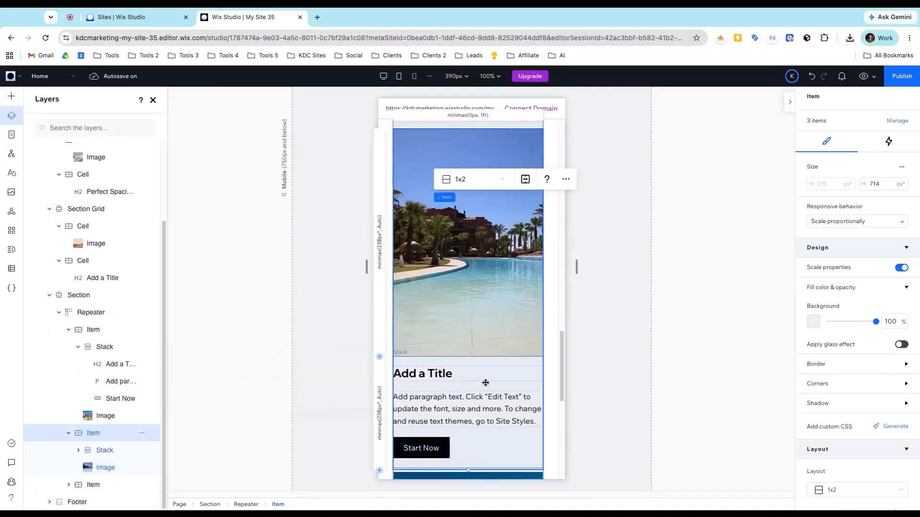
pyautogui.click(901, 167)
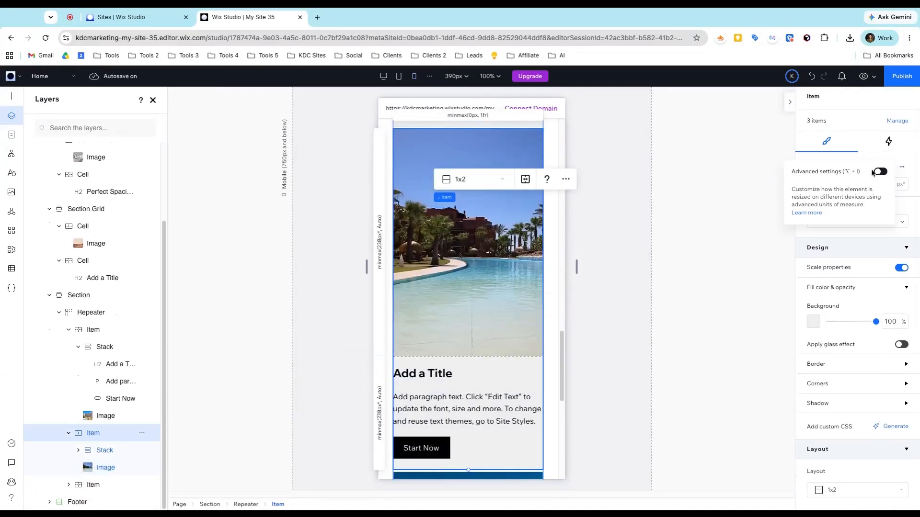
pyautogui.click(885, 241)
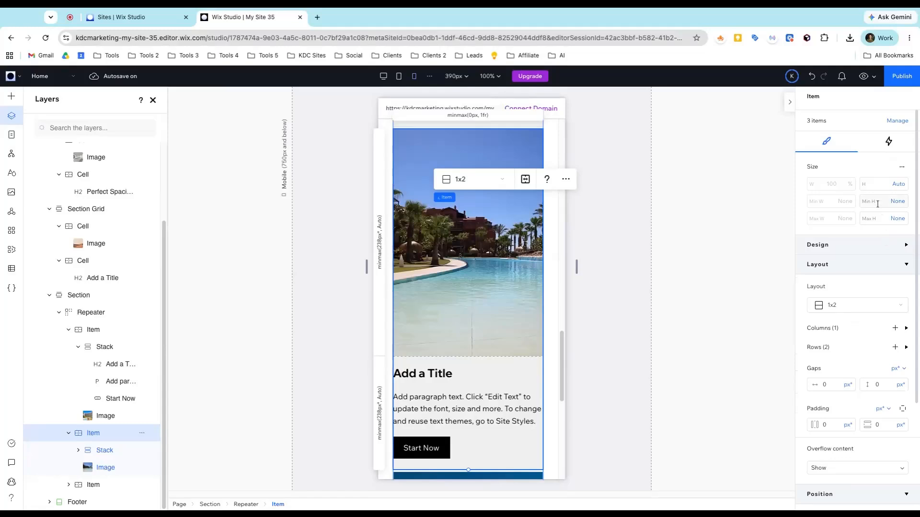
# Set the minimum height of the second repeater item's first row to 100 px, using fixed pixels as the unit
pyautogui.scroll(-3, 852, 261)
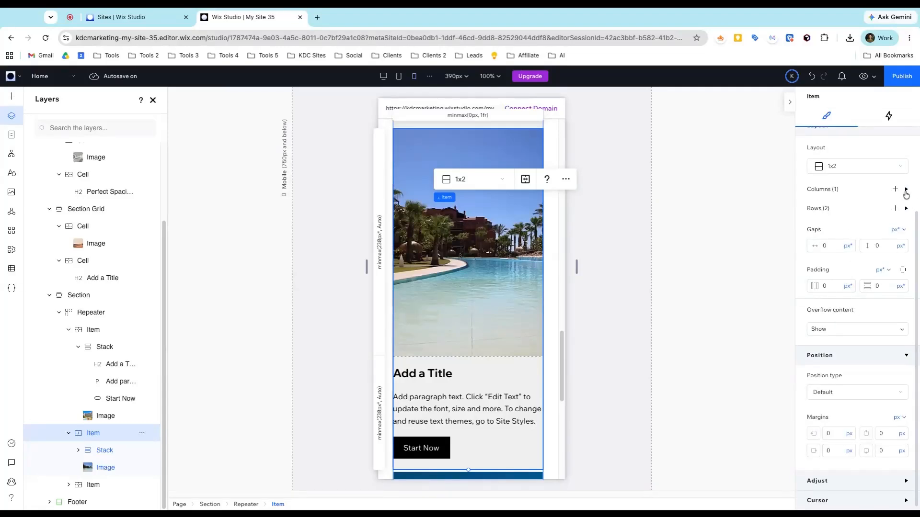
pyautogui.click(905, 190)
pyautogui.click(905, 191)
pyautogui.click(905, 208)
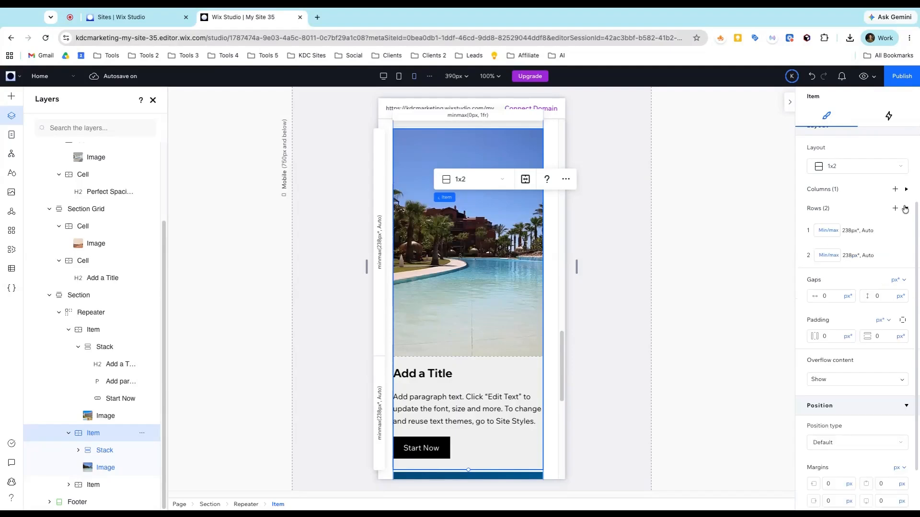
pyautogui.scroll(1, 462, 290)
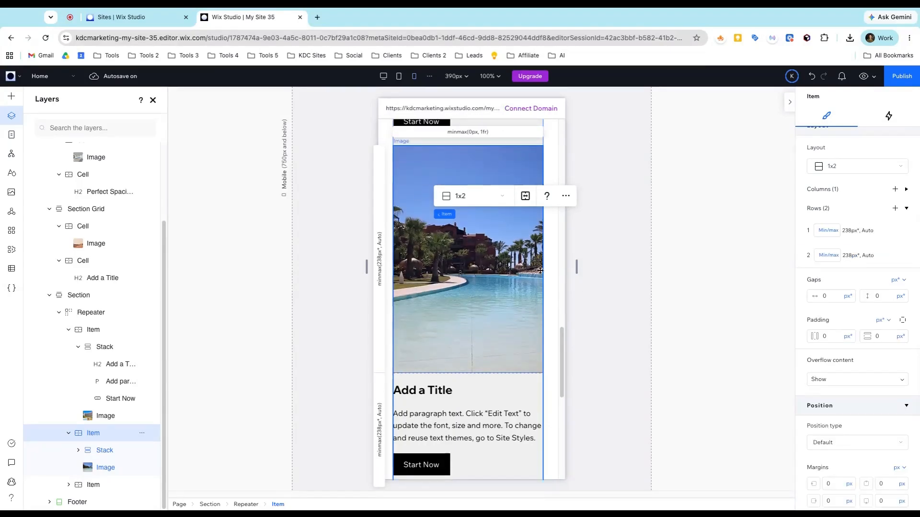
pyautogui.click(851, 239)
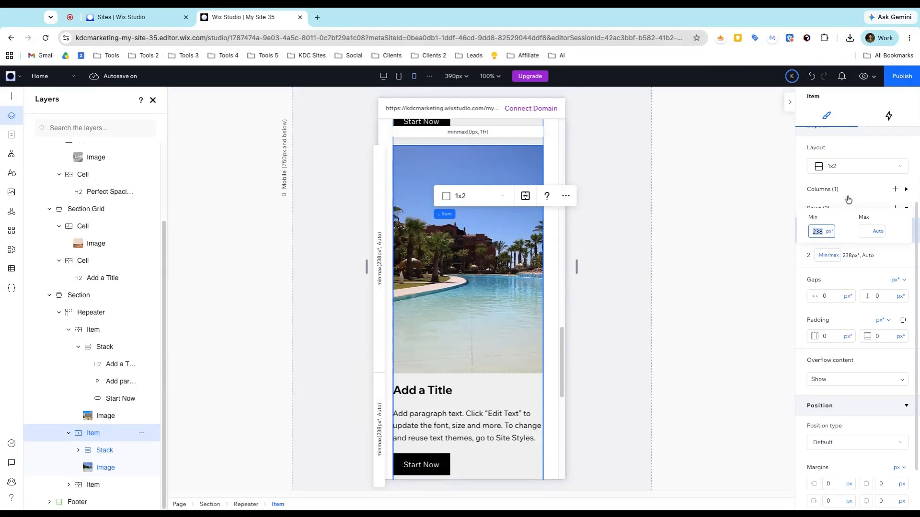
pyautogui.click(831, 235)
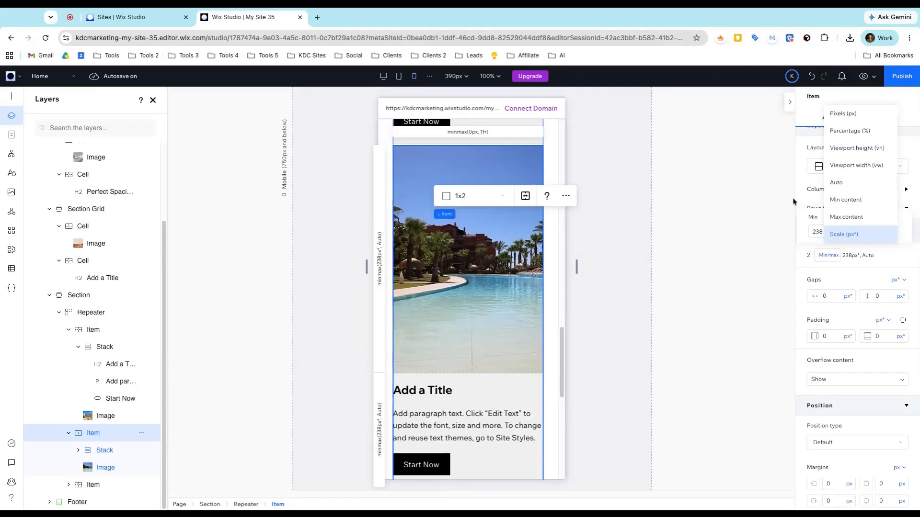
pyautogui.click(795, 203)
pyautogui.click(829, 236)
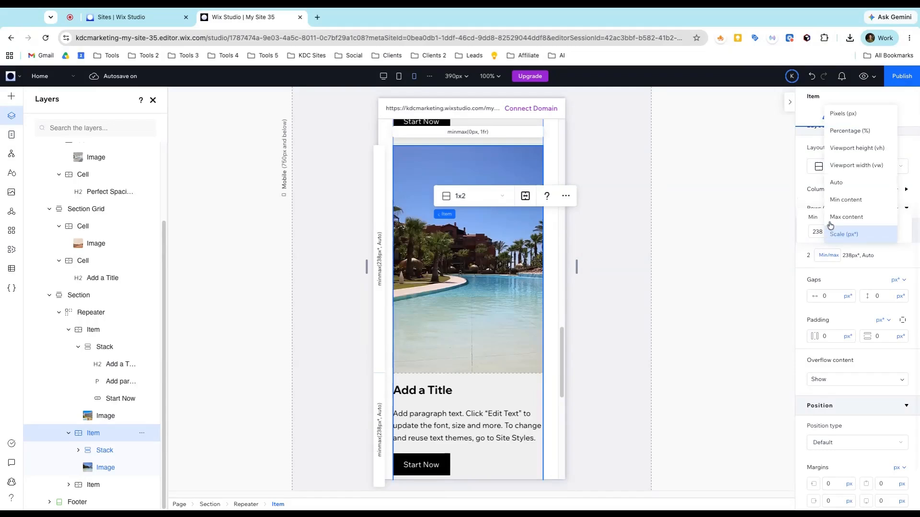
pyautogui.click(848, 124)
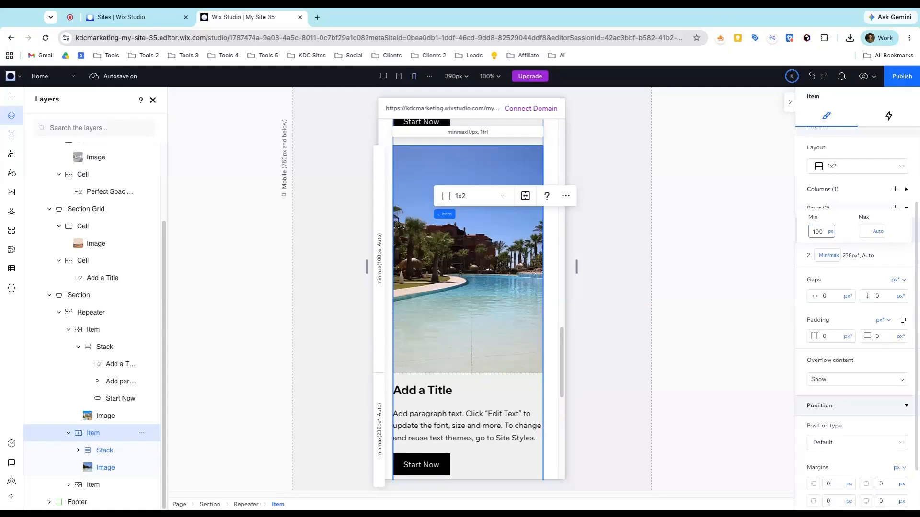
pyautogui.press('Return')
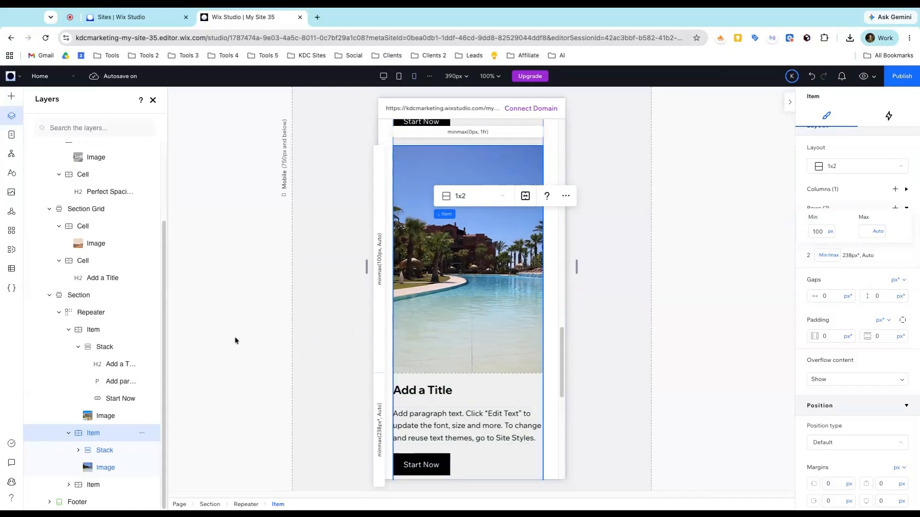
# Select the whole repeater and enable its advanced size settings on mobile
pyautogui.click(102, 319)
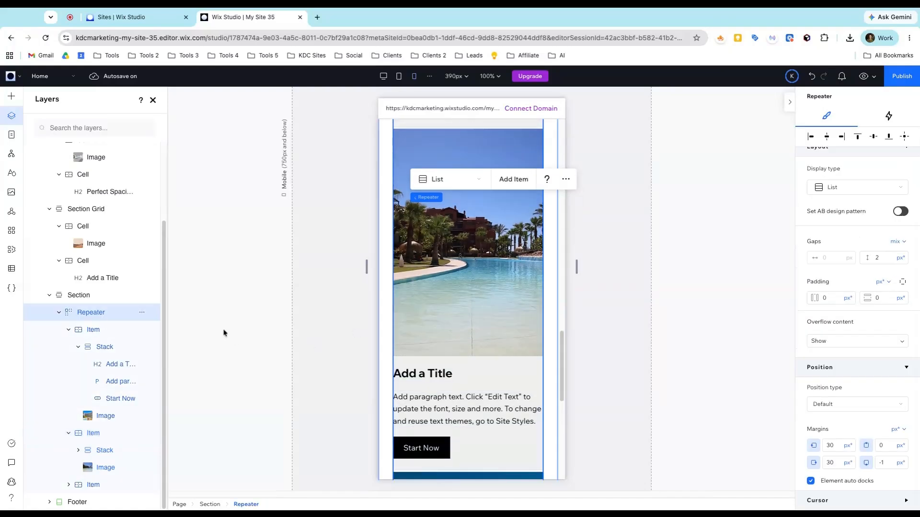
pyautogui.scroll(4, 900, 244)
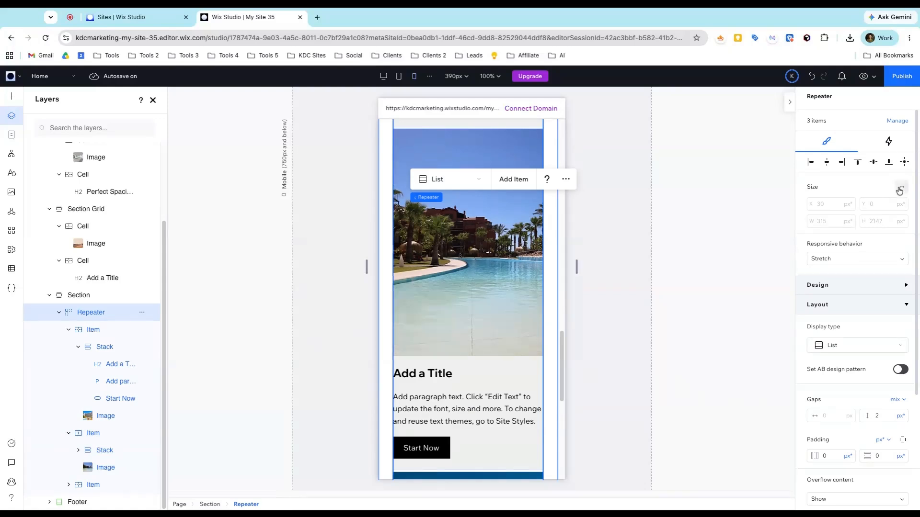
pyautogui.click(902, 187)
pyautogui.click(881, 193)
pyautogui.scroll(-3, 858, 316)
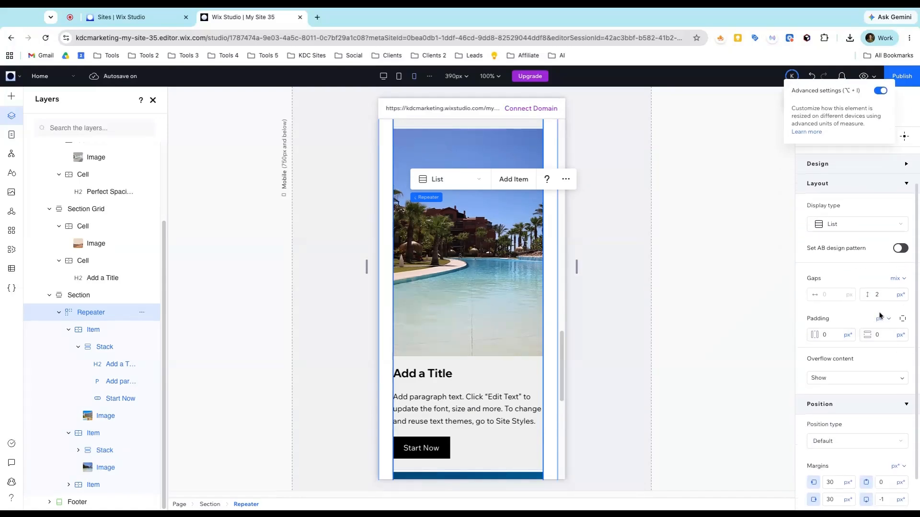
# Select the section containing the repeater and enable its advanced size settings on mobile
pyautogui.scroll(3, 876, 288)
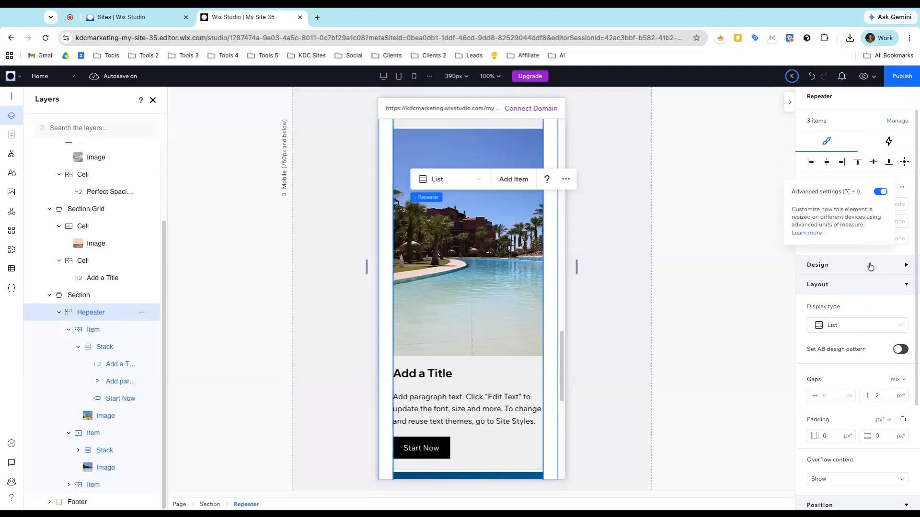
pyautogui.click(886, 176)
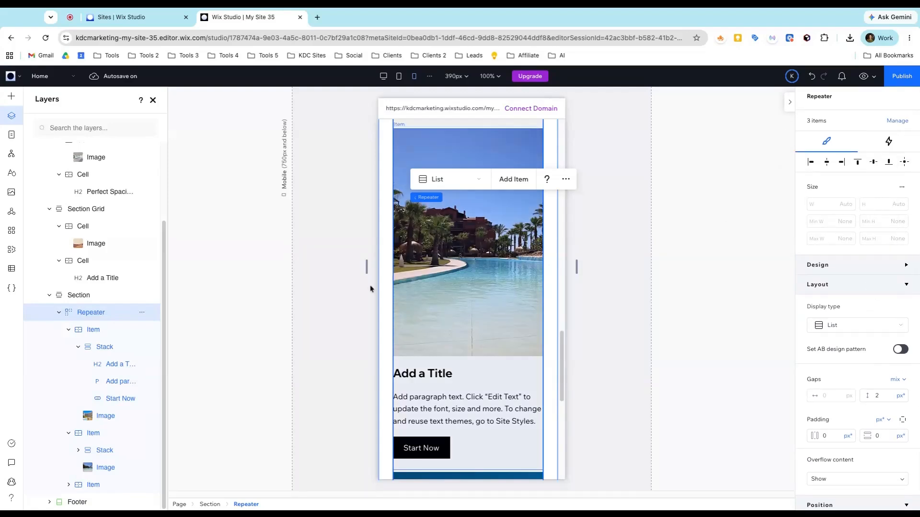
pyautogui.click(99, 297)
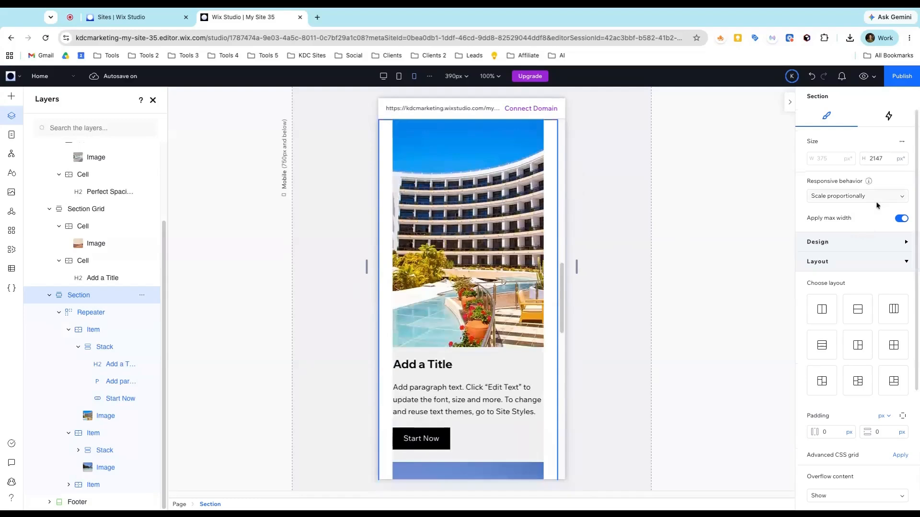
pyautogui.click(901, 141)
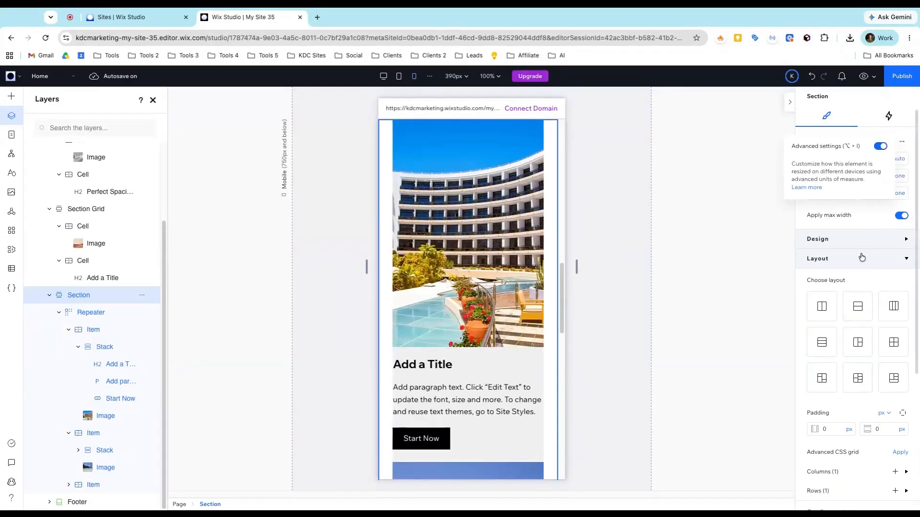
# Set the minimum height of the repeater section's only row to Auto
pyautogui.scroll(-4, 861, 257)
pyautogui.click(906, 288)
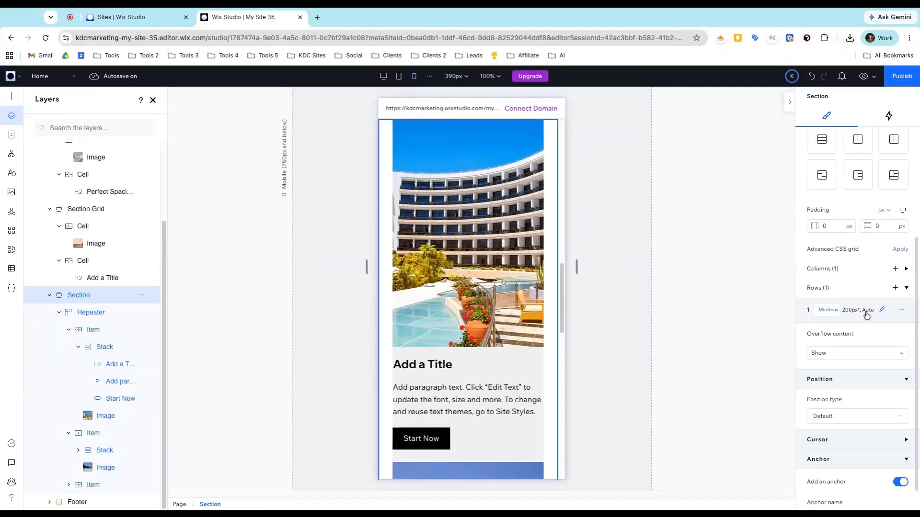
pyautogui.scroll(-3, 544, 278)
pyautogui.scroll(-5, 544, 277)
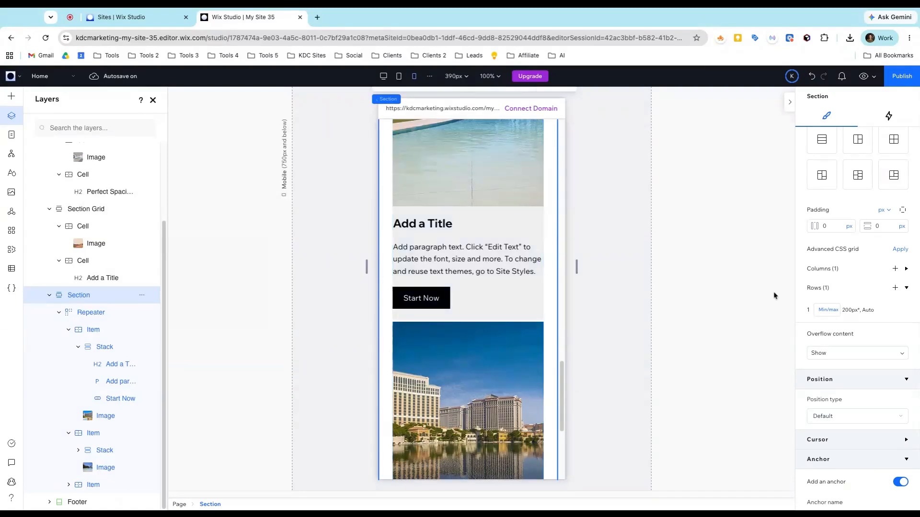
pyautogui.click(845, 311)
pyautogui.click(830, 312)
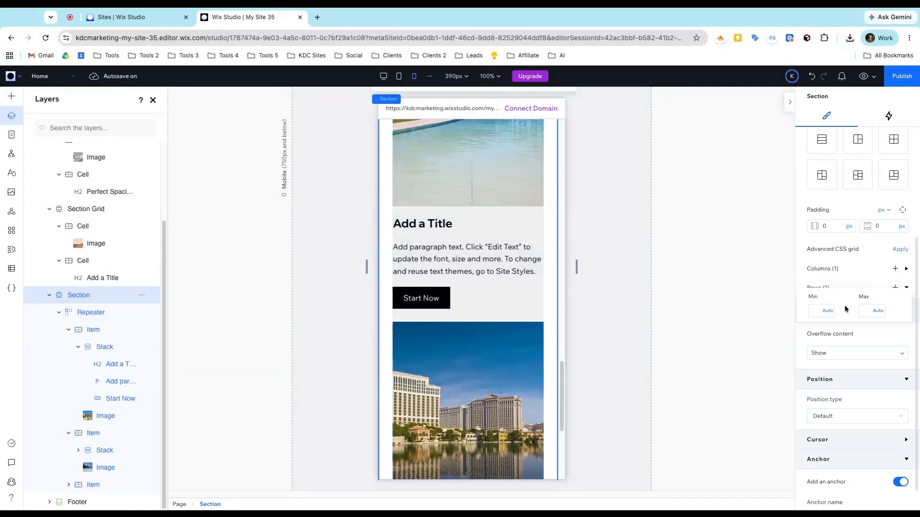
pyautogui.scroll(-5, 431, 275)
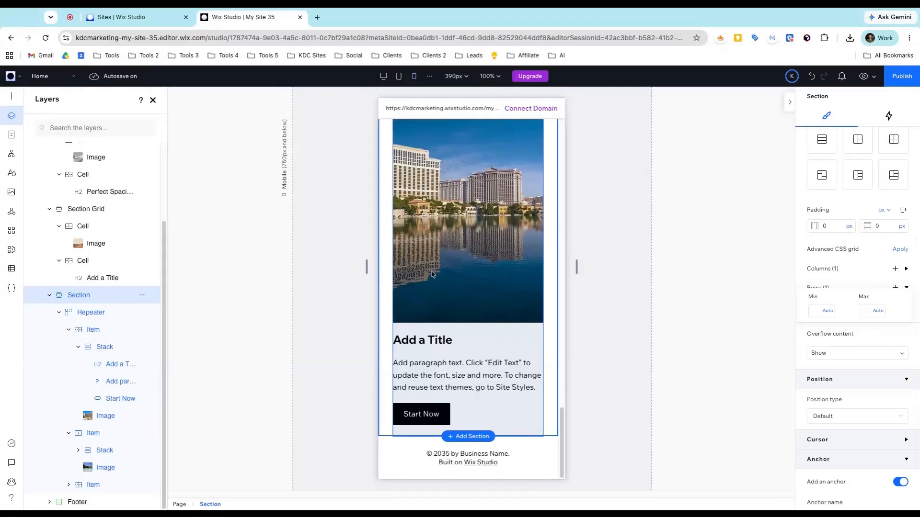
pyautogui.scroll(7, 464, 239)
pyautogui.scroll(5, 463, 239)
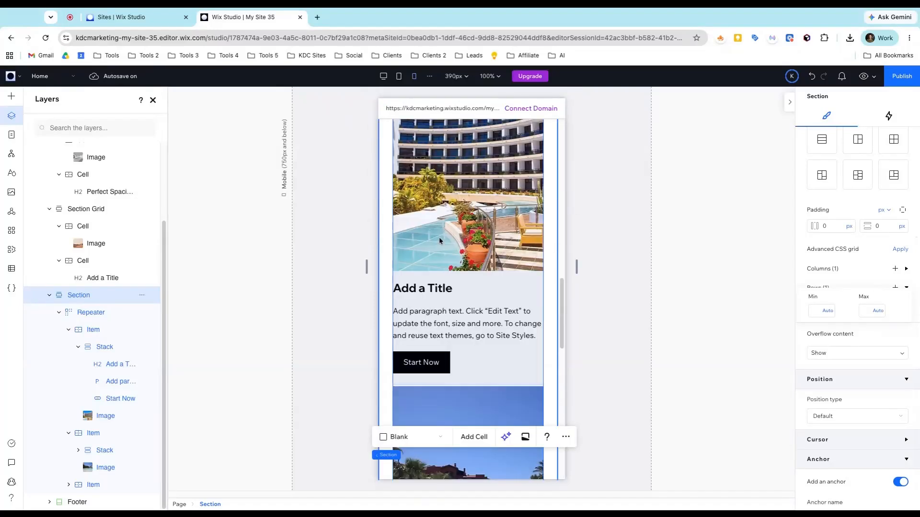
# Select the first repeater item and examine the minimum and maximum heights of its two rows
pyautogui.click(91, 313)
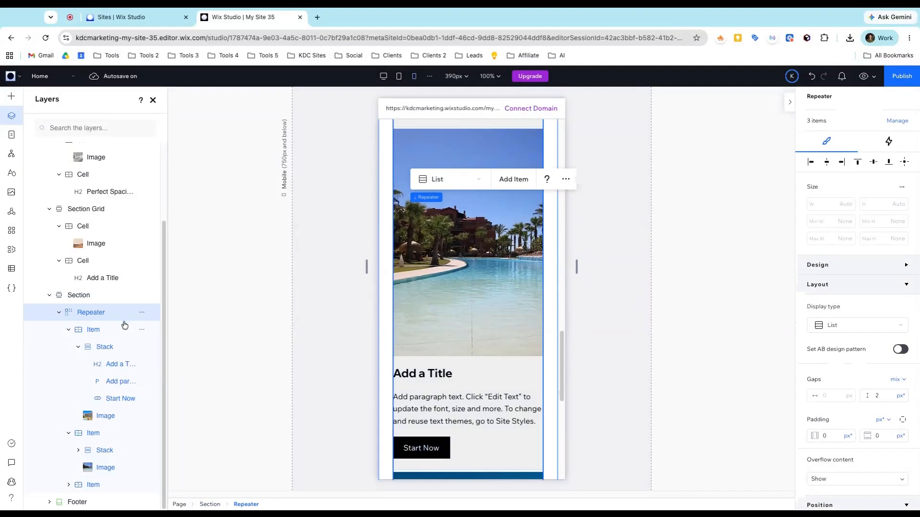
pyautogui.click(115, 329)
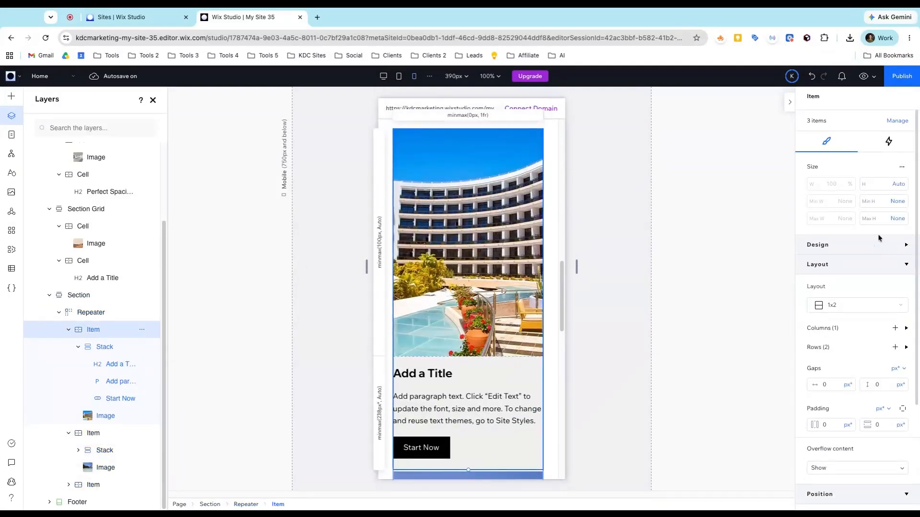
pyautogui.scroll(-3, 879, 238)
pyautogui.click(907, 210)
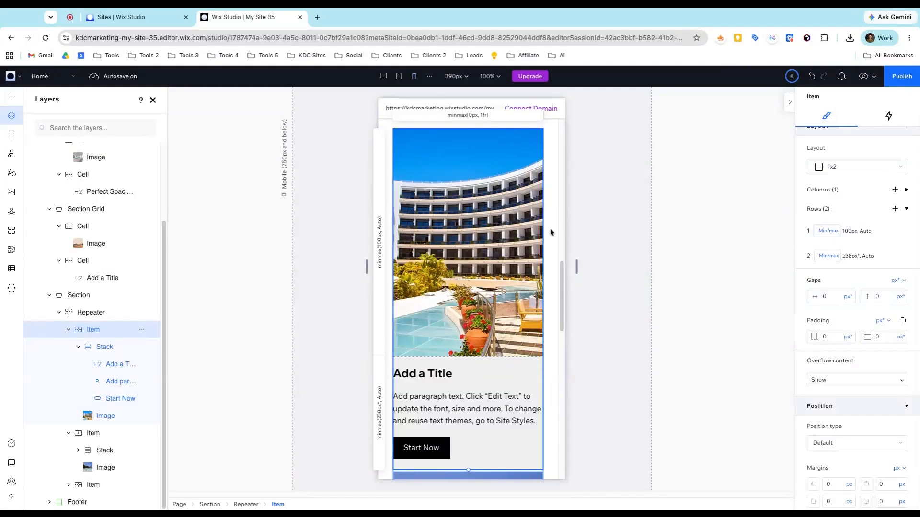
# Set the minimum height of the first repeater item's hotel image to 300 px
pyautogui.click(479, 214)
pyautogui.scroll(1, 846, 273)
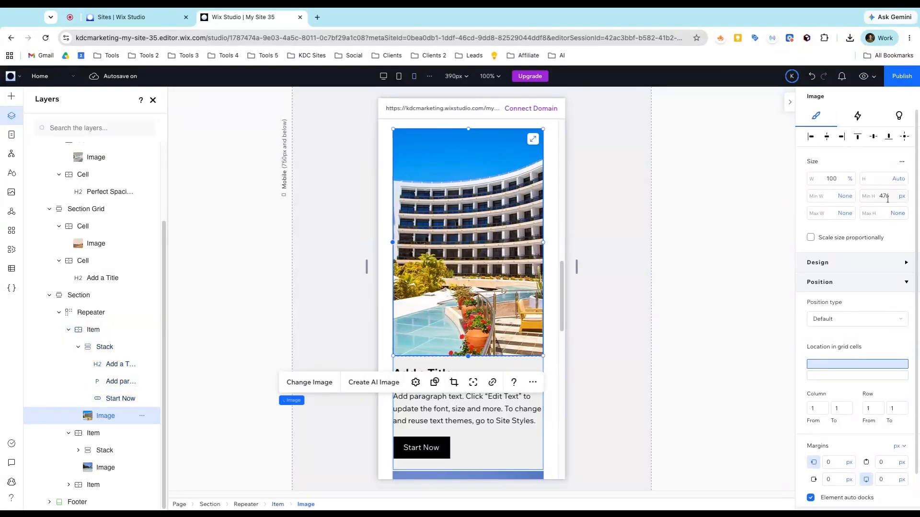
pyautogui.scroll(-1, 872, 271)
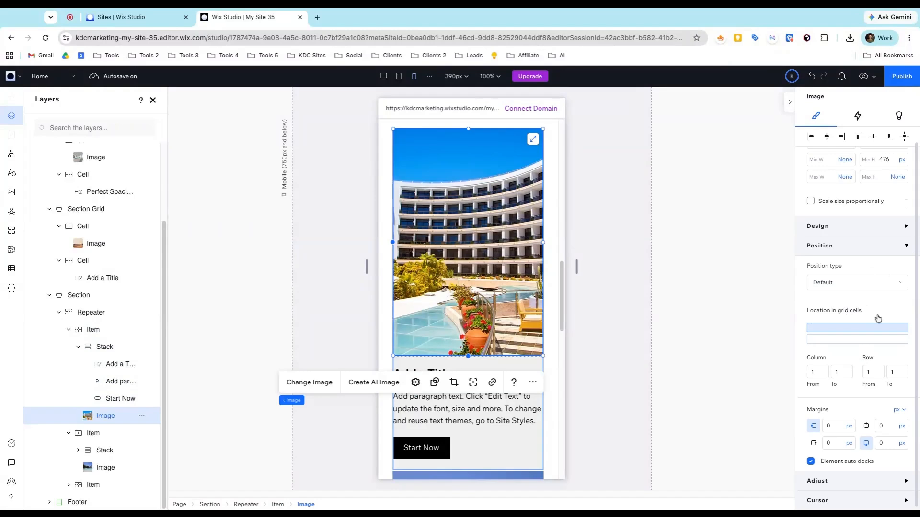
pyautogui.scroll(1, 872, 312)
pyautogui.moveTo(902, 162)
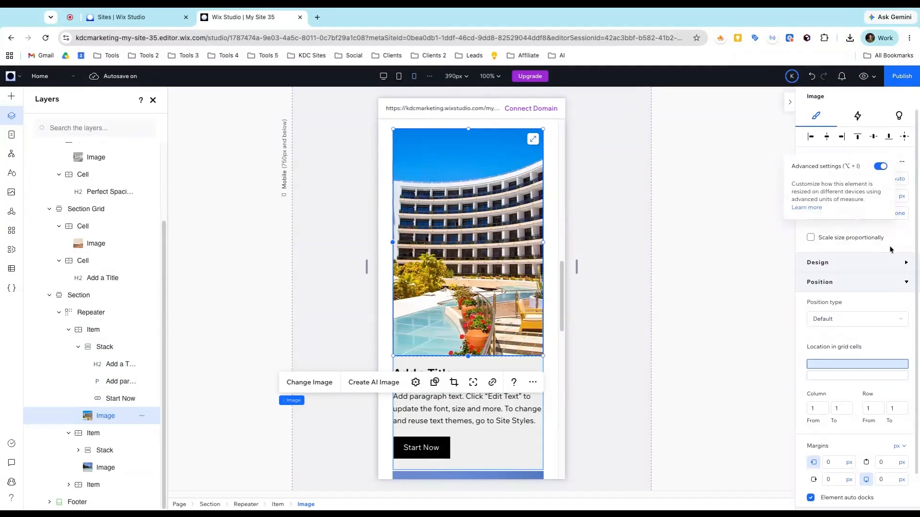
pyautogui.scroll(-1, 856, 269)
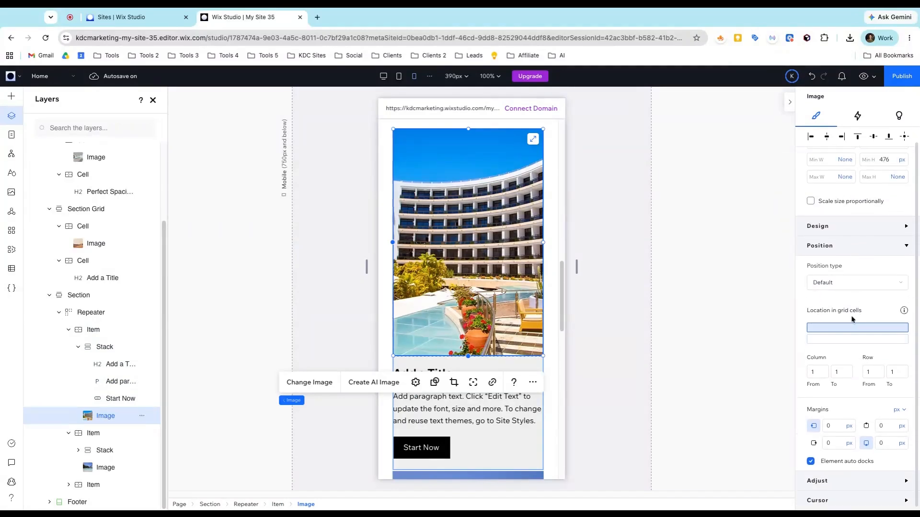
pyautogui.scroll(1, 871, 236)
pyautogui.click(885, 196)
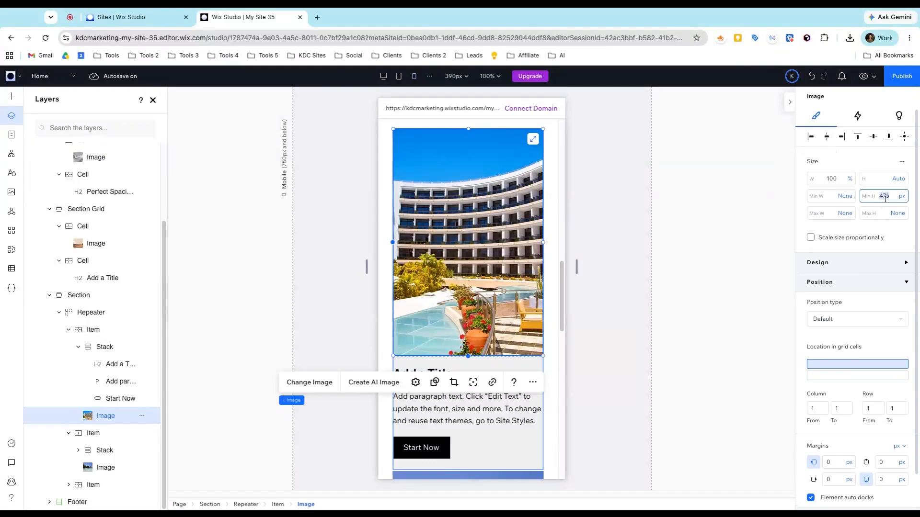
pyautogui.write('300')
pyautogui.press('Return')
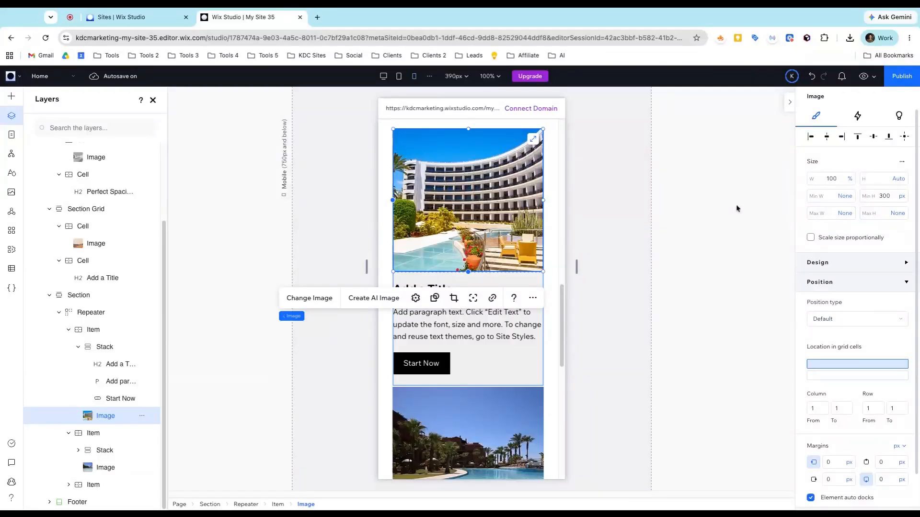
pyautogui.scroll(-2, 493, 368)
pyautogui.scroll(-6, 488, 378)
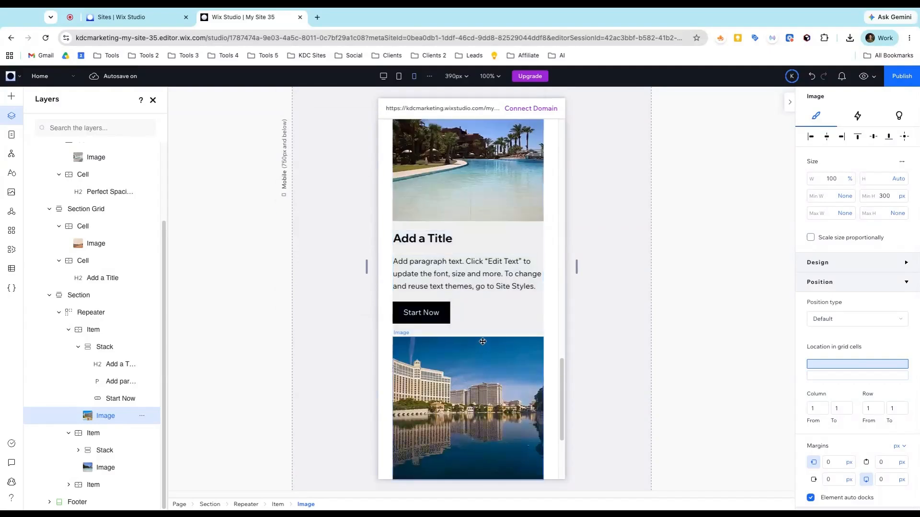
pyautogui.scroll(3, 479, 369)
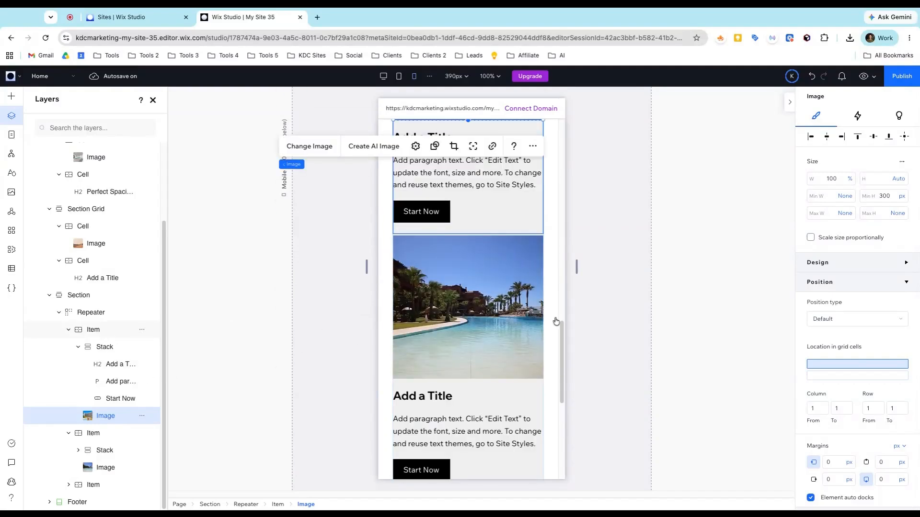
# Set the minimum height of both rows in the first repeater item to Auto
pyautogui.press('Escape')
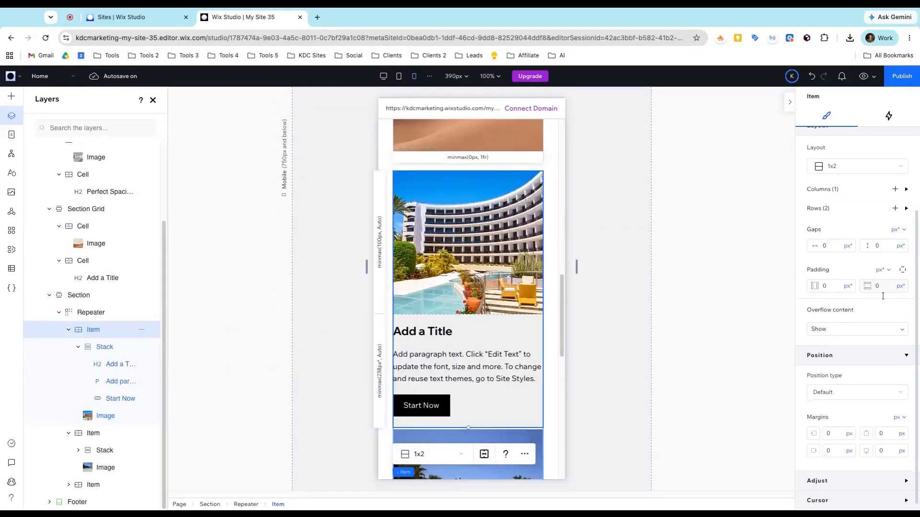
pyautogui.click(905, 209)
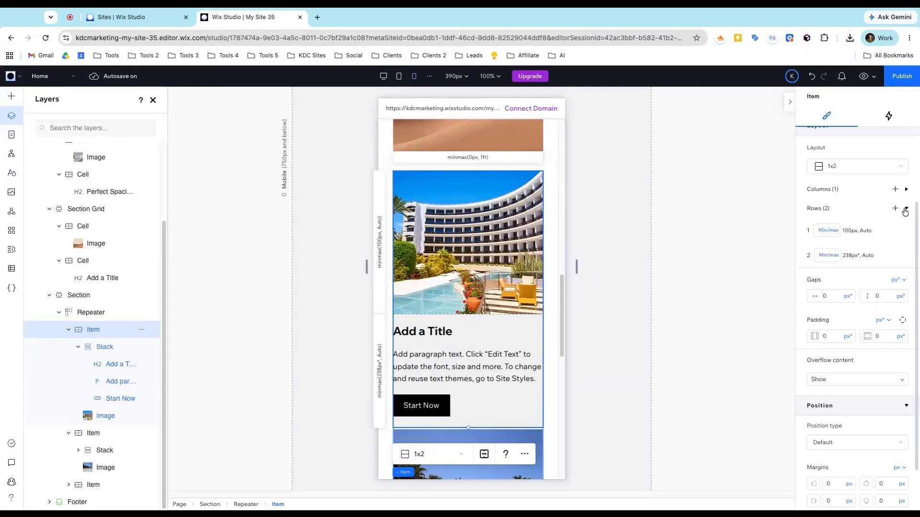
pyautogui.click(851, 234)
pyautogui.click(830, 232)
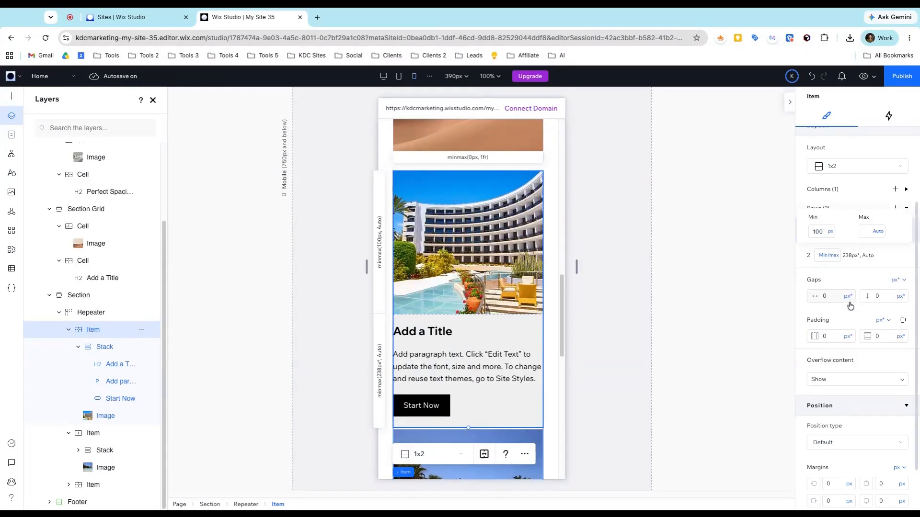
pyautogui.click(860, 259)
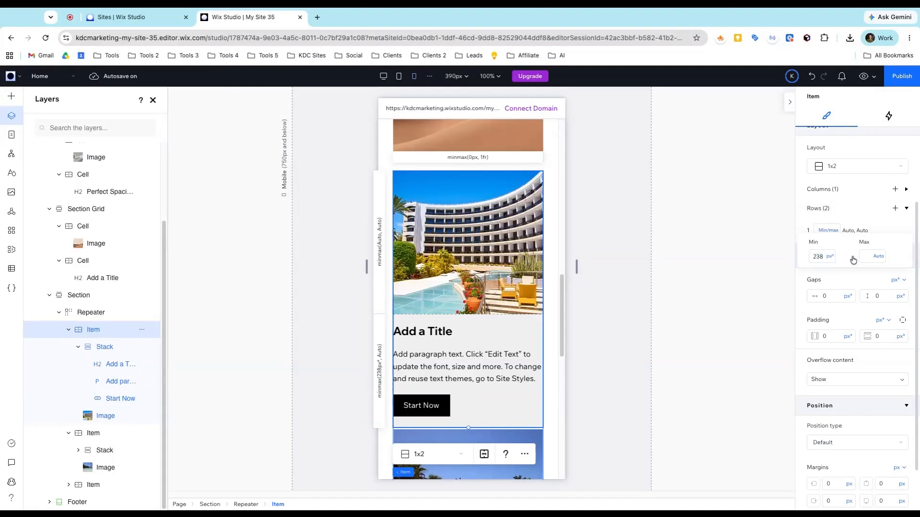
pyautogui.click(833, 260)
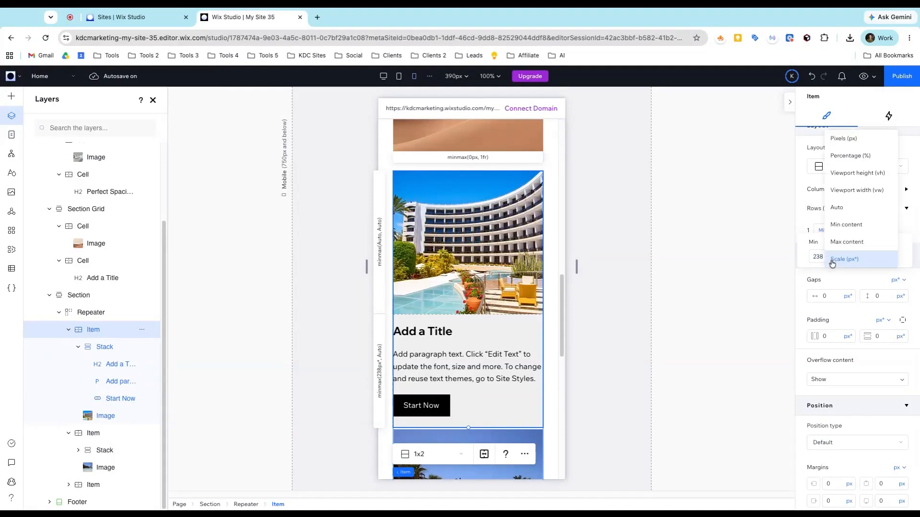
pyautogui.click(840, 208)
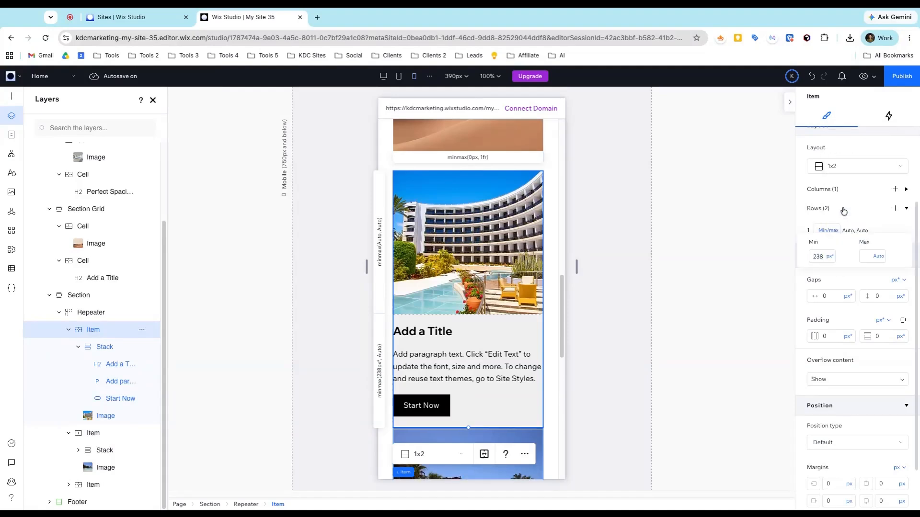
# Align the title, paragraph and button to the horizontal centre of the first repeater item's stack
pyautogui.click(462, 363)
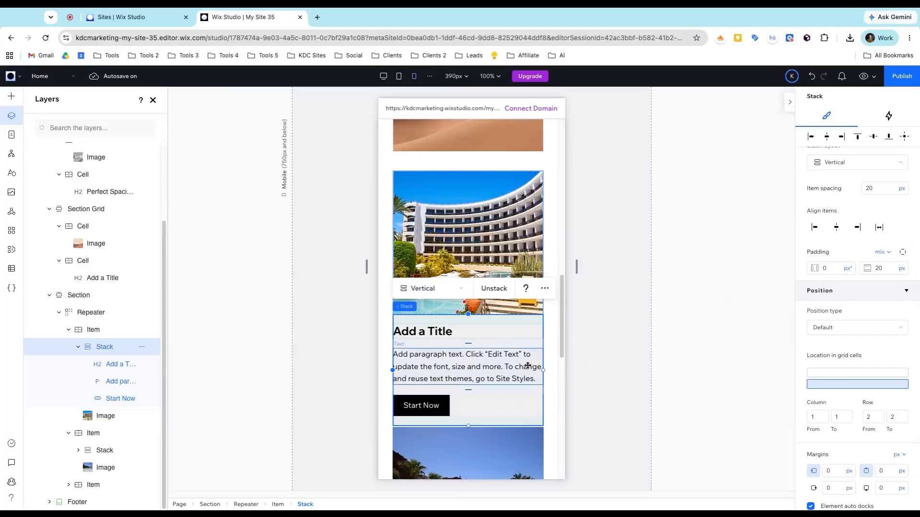
pyautogui.click(836, 228)
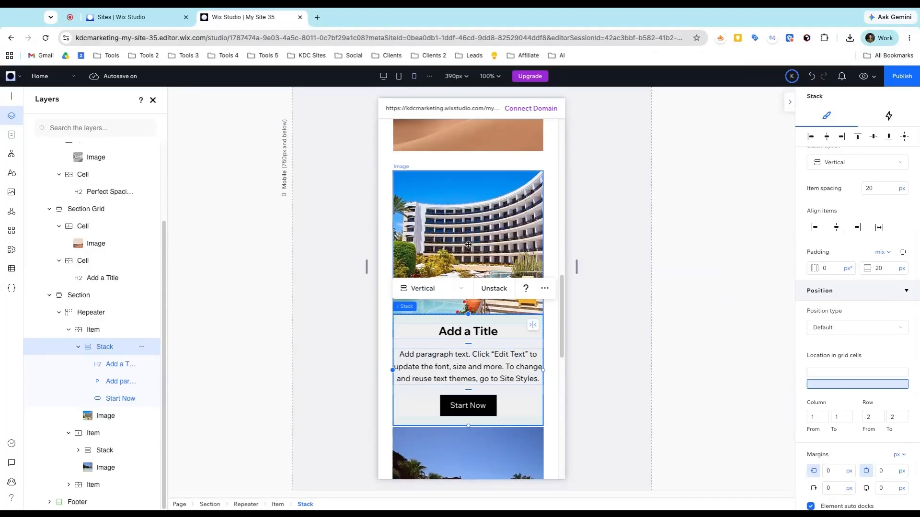
pyautogui.scroll(3, 468, 239)
pyautogui.scroll(2, 468, 239)
pyautogui.scroll(-4, 470, 246)
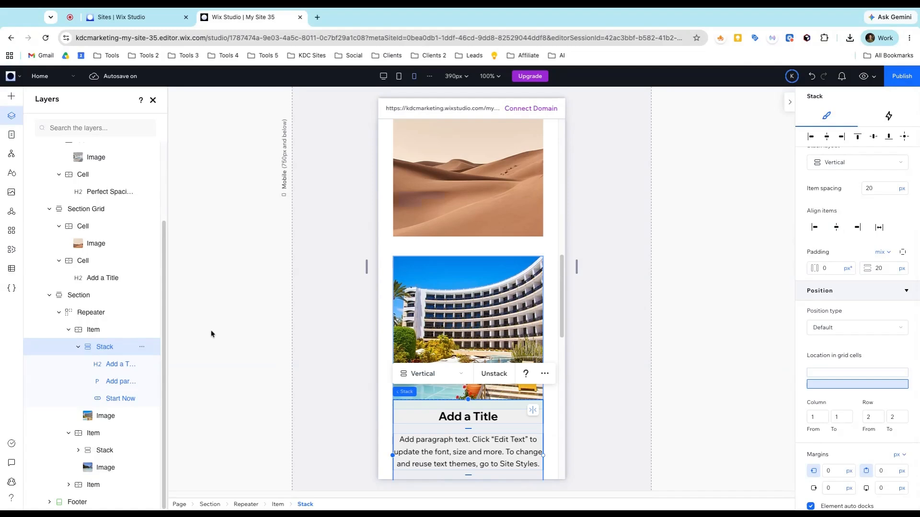
# Set the repeater's vertical gap between items to 24 px, using fixed pixels as the unit
pyautogui.click(89, 312)
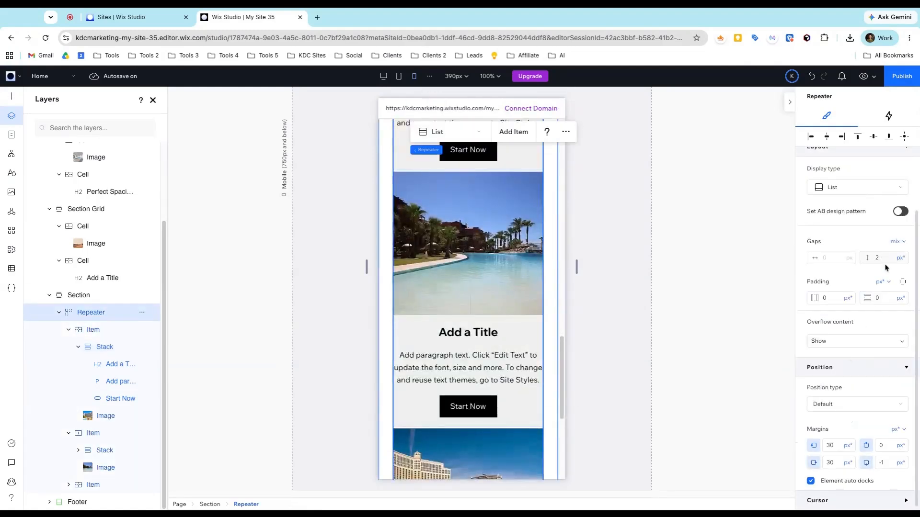
pyautogui.click(900, 258)
pyautogui.scroll(-5, 479, 239)
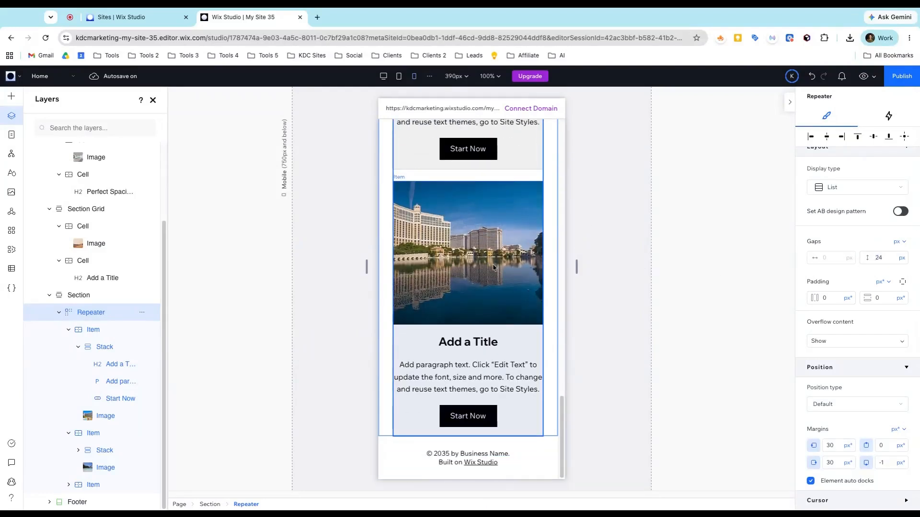
pyautogui.scroll(5, 493, 266)
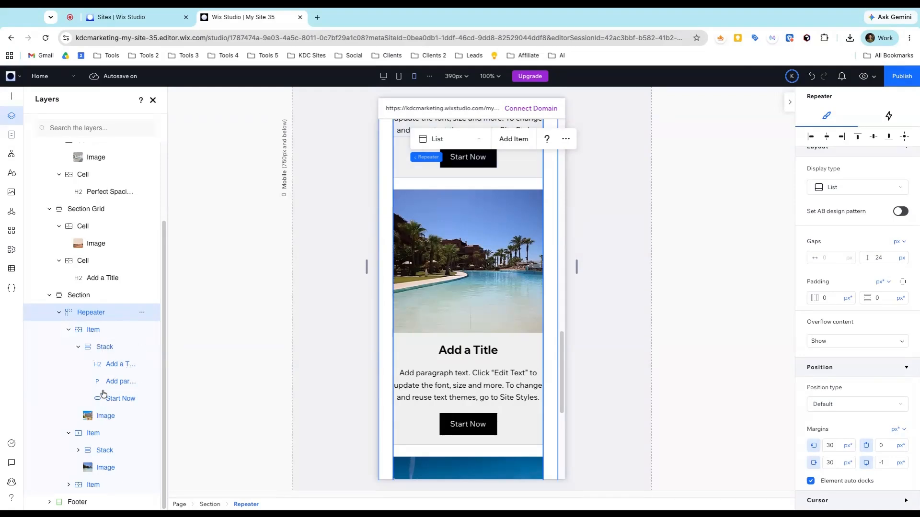
# Try a minimum height of 400 px for the first repeater item's hotel image, and set it to 350 px instead
pyautogui.click(105, 416)
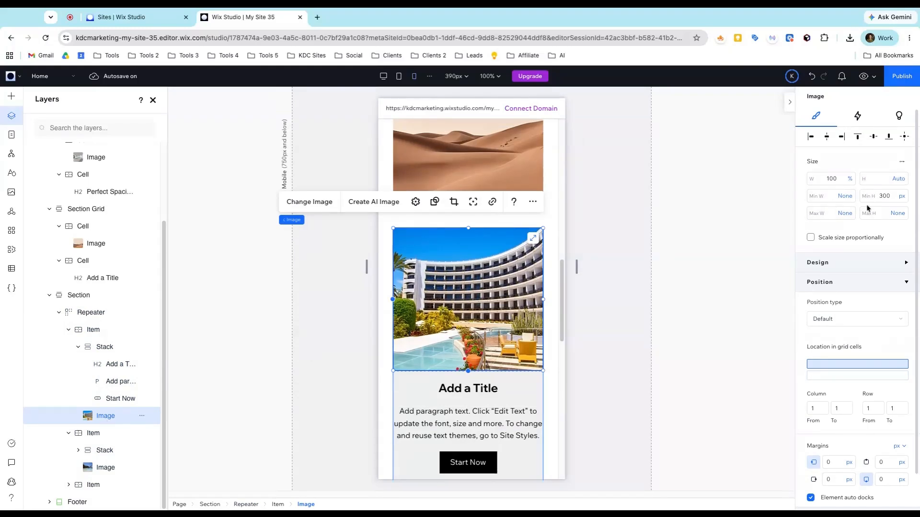
pyautogui.click(893, 197)
pyautogui.write('40')
pyautogui.press('Return')
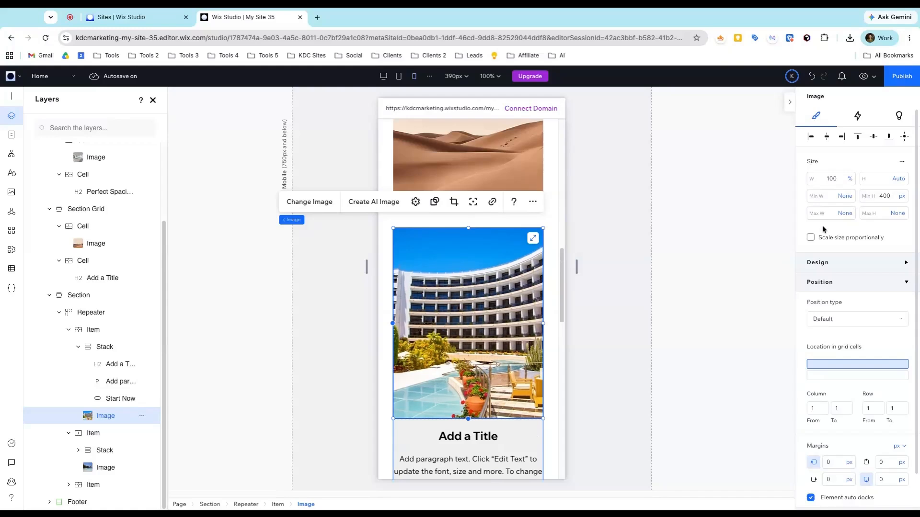
pyautogui.write('350')
pyautogui.press('Return')
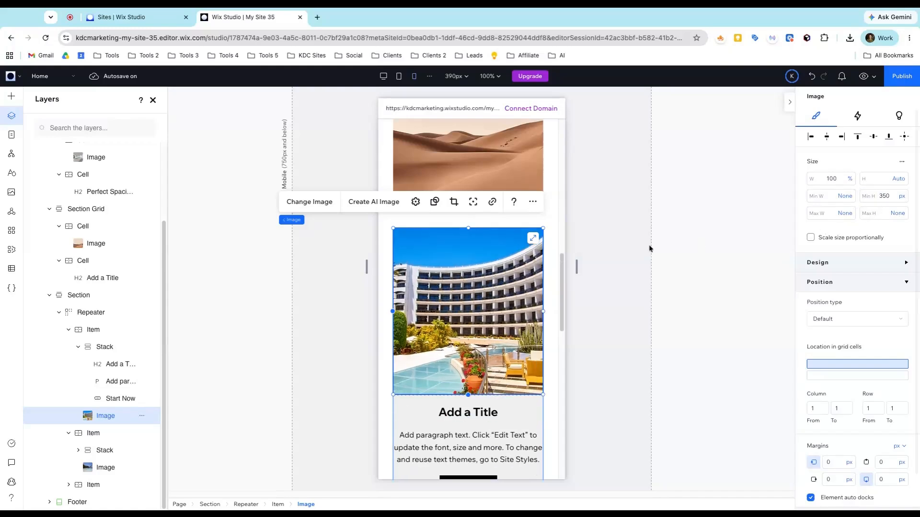
# Examine the unit options for the hotel image's minimum height and review the mobile layout of the page's sections
pyautogui.click(900, 196)
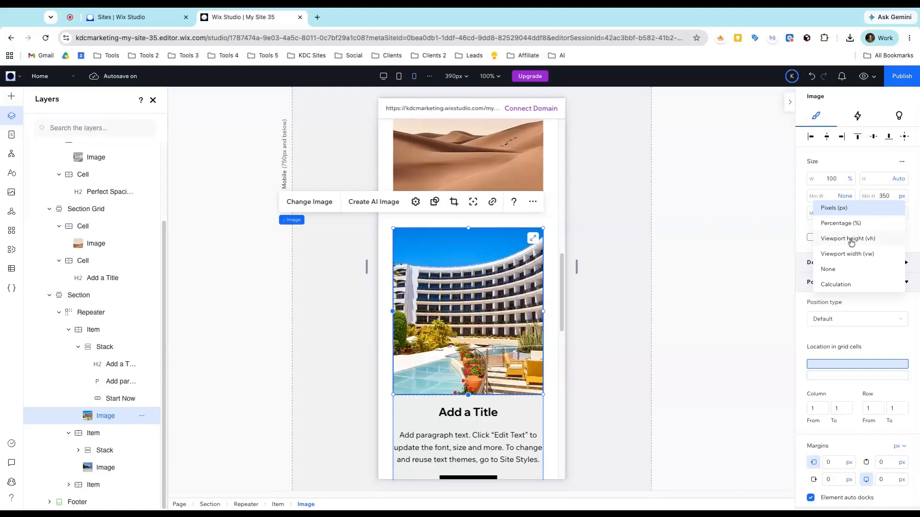
pyautogui.click(860, 163)
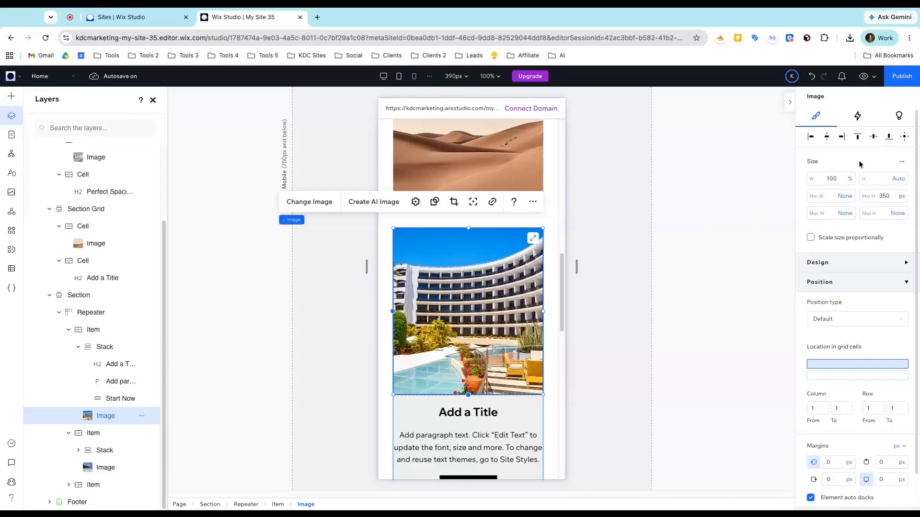
pyautogui.scroll(-3, 510, 270)
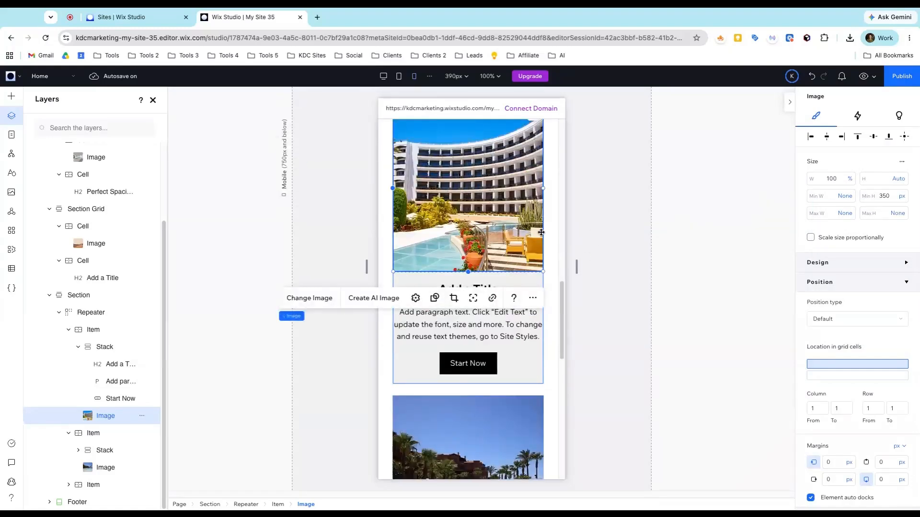
pyautogui.scroll(-2, 540, 233)
pyautogui.scroll(3, 534, 245)
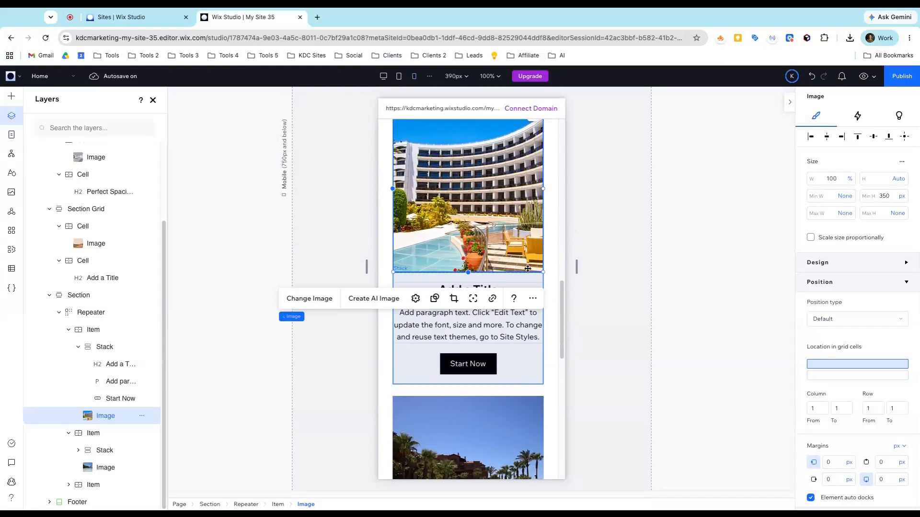
pyautogui.scroll(5, 515, 308)
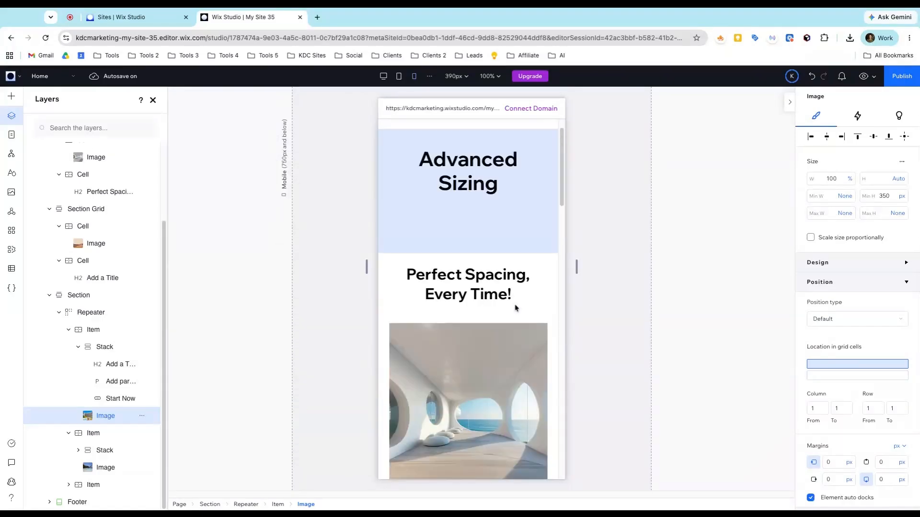
pyautogui.scroll(-3, 515, 308)
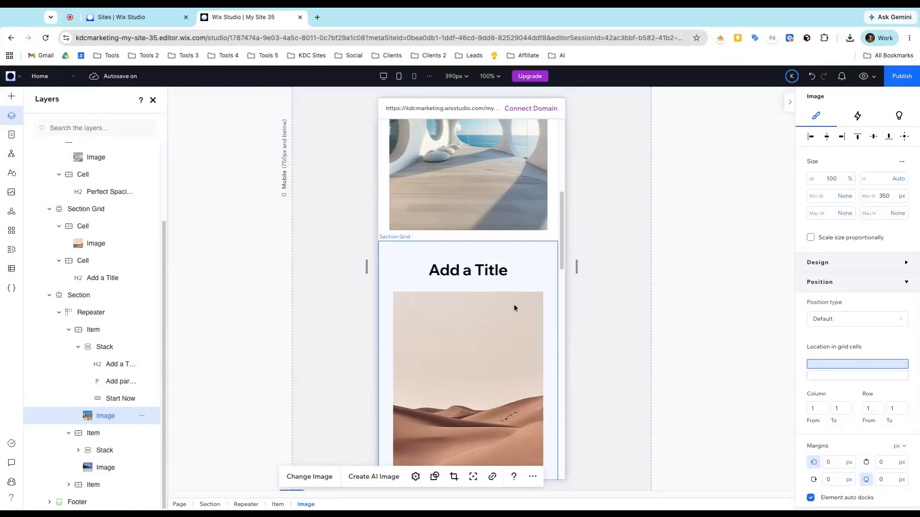
# Return to the desktop breakpoint and set the editor's sizing preference to Always Show Advanced
pyautogui.click(383, 76)
pyautogui.scroll(-3, 476, 288)
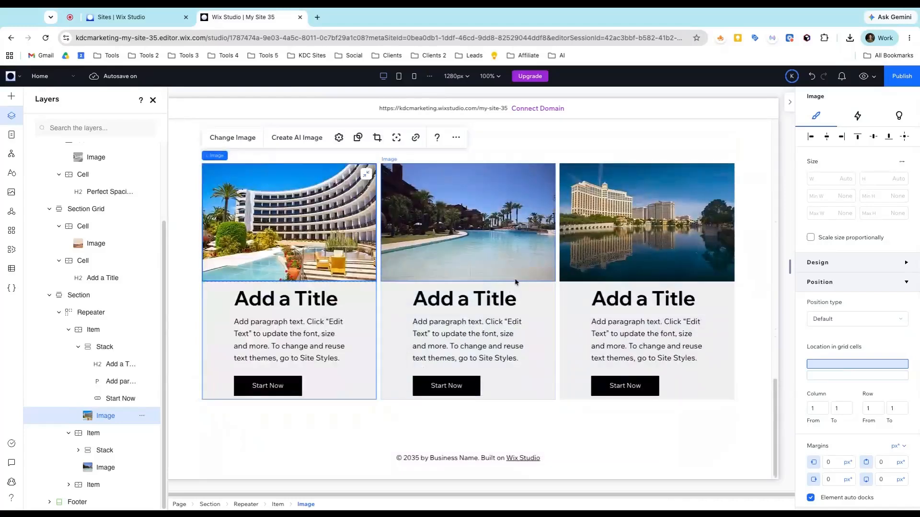
pyautogui.click(21, 82)
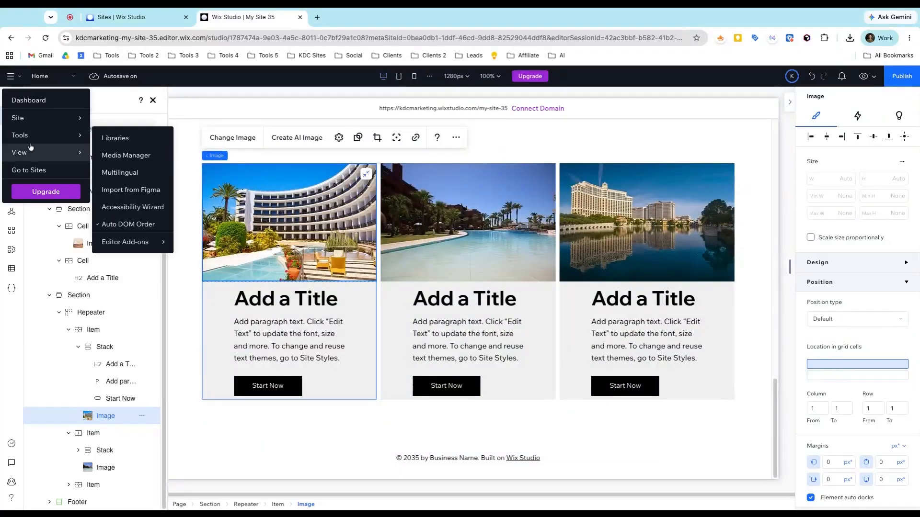
pyautogui.click(18, 80)
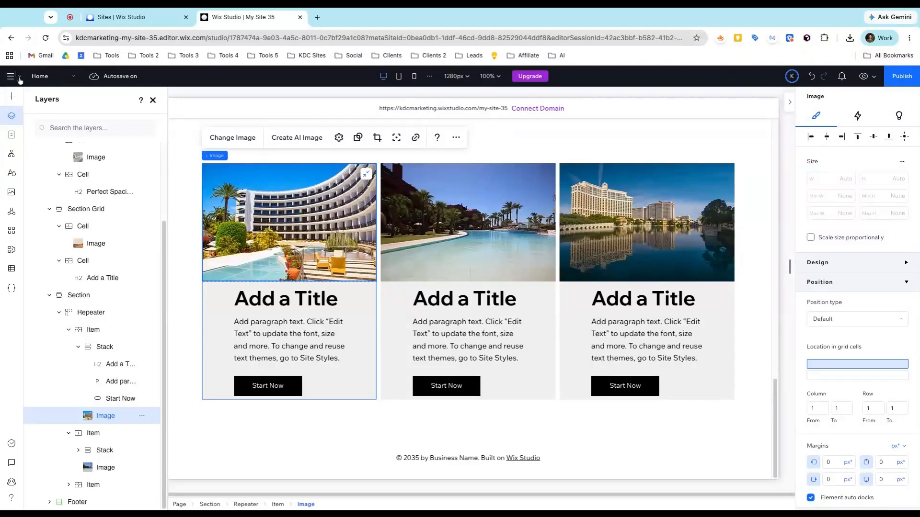
pyautogui.click(17, 80)
pyautogui.moveTo(56, 153)
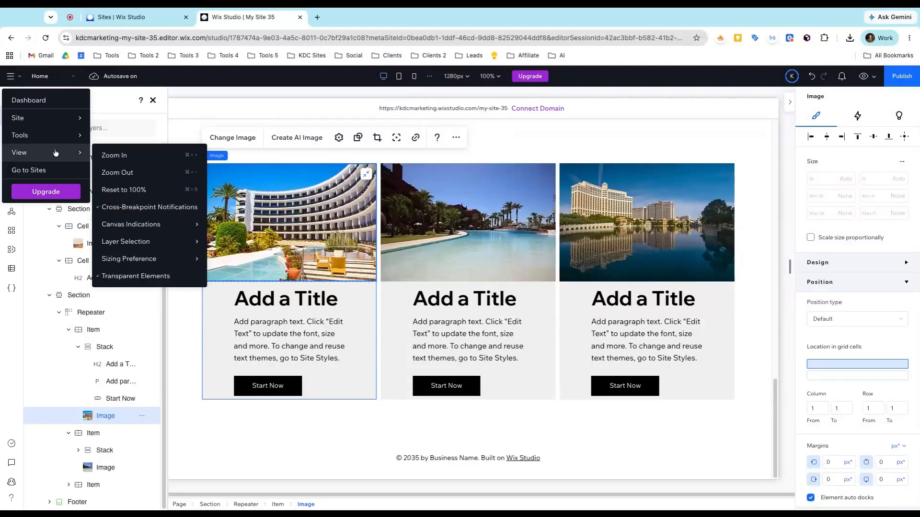
pyautogui.moveTo(151, 260)
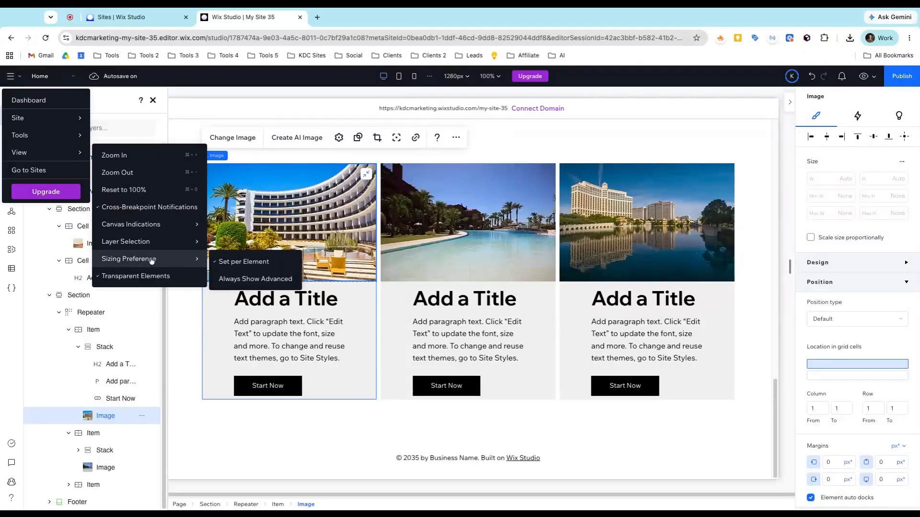
pyautogui.click(243, 278)
# Try a width of 100% for the third repeater item's stack, and set it to 60% instead
pyautogui.click(456, 303)
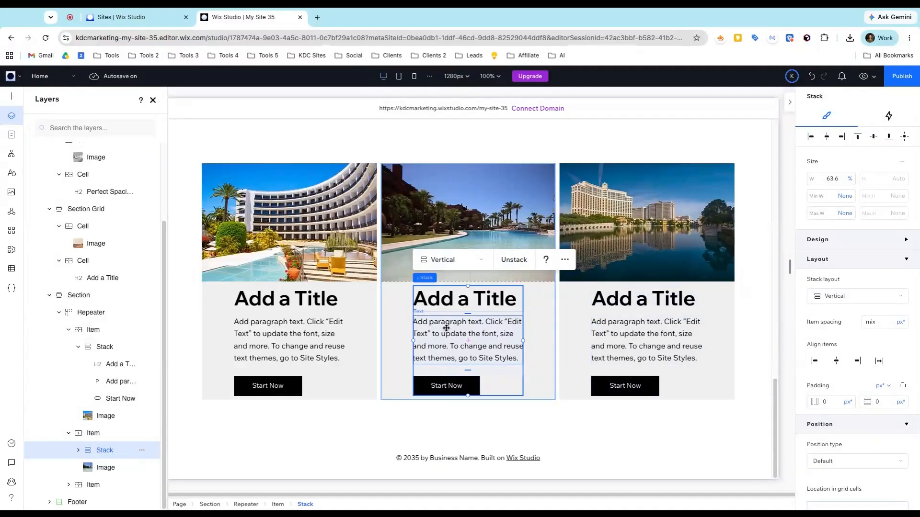
pyautogui.click(613, 321)
pyautogui.click(839, 178)
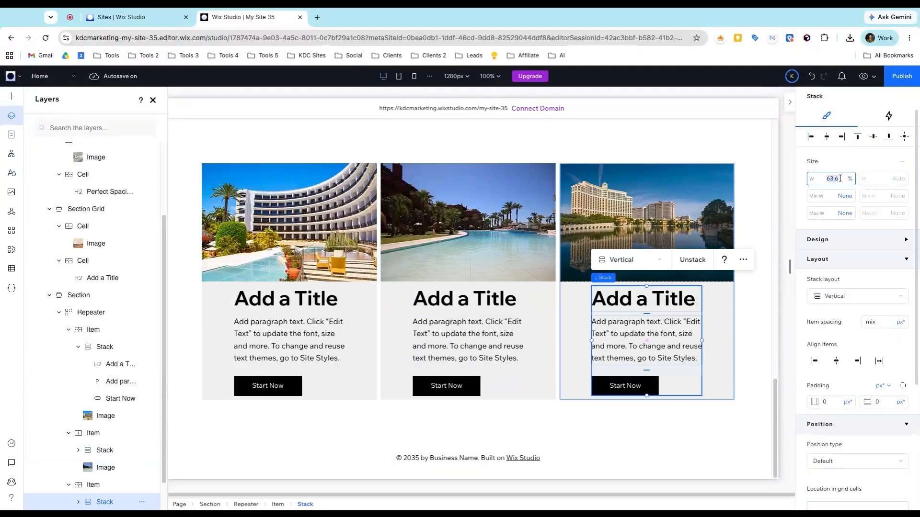
pyautogui.write('100')
pyautogui.press('Return')
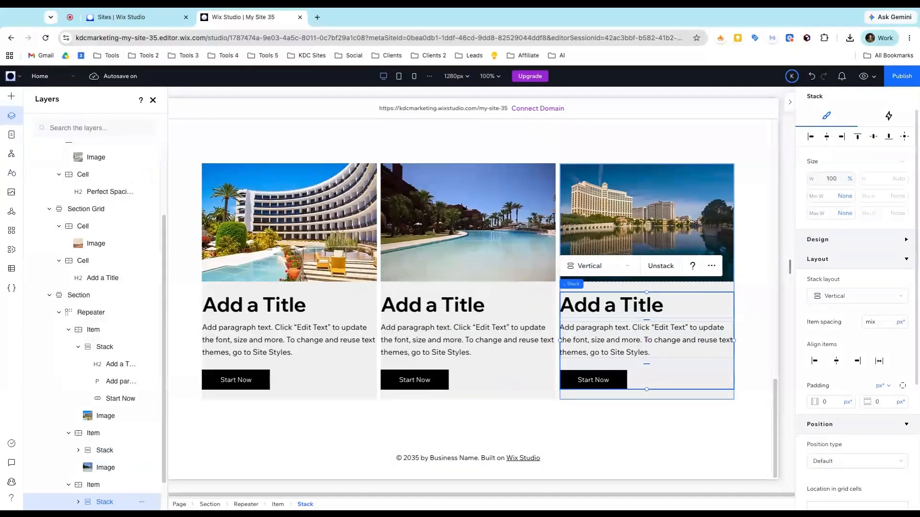
pyautogui.write('60')
pyautogui.press('Return')
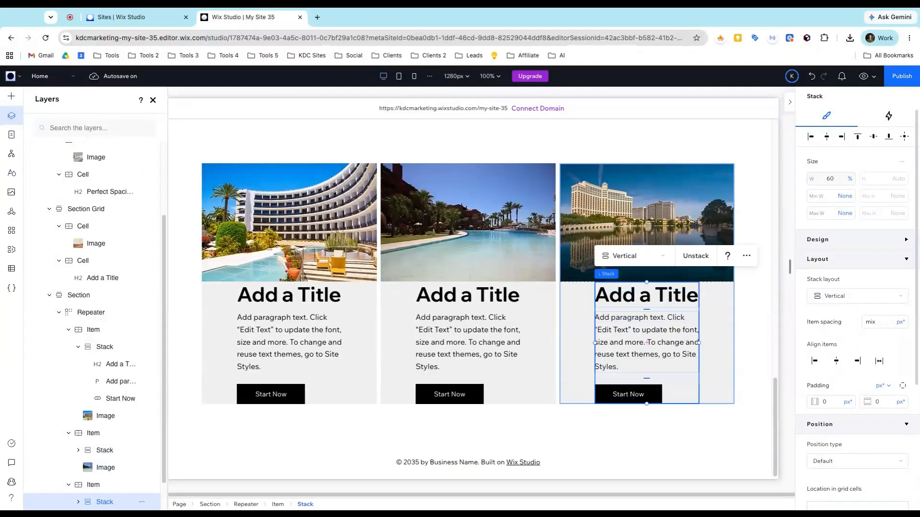
# Examine the layout settings and available width units for the third repeater item's stack
pyautogui.scroll(-2, 847, 328)
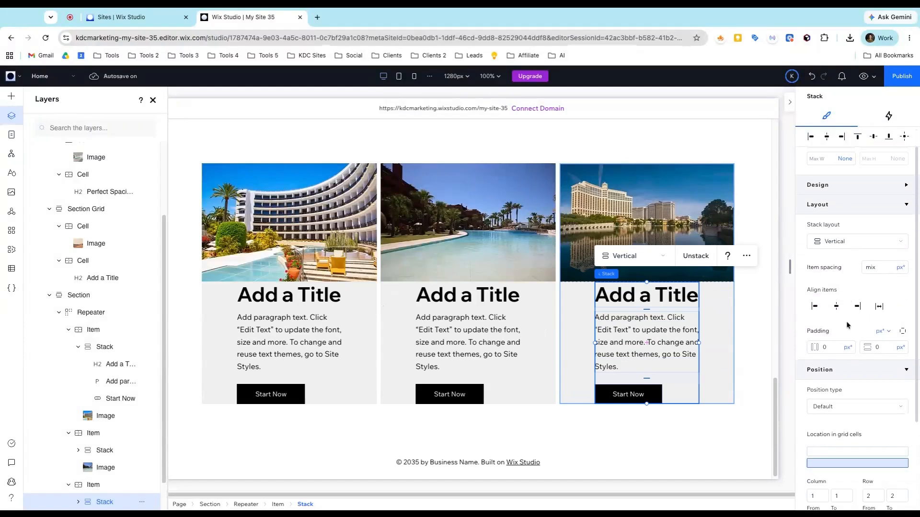
pyautogui.scroll(2, 847, 328)
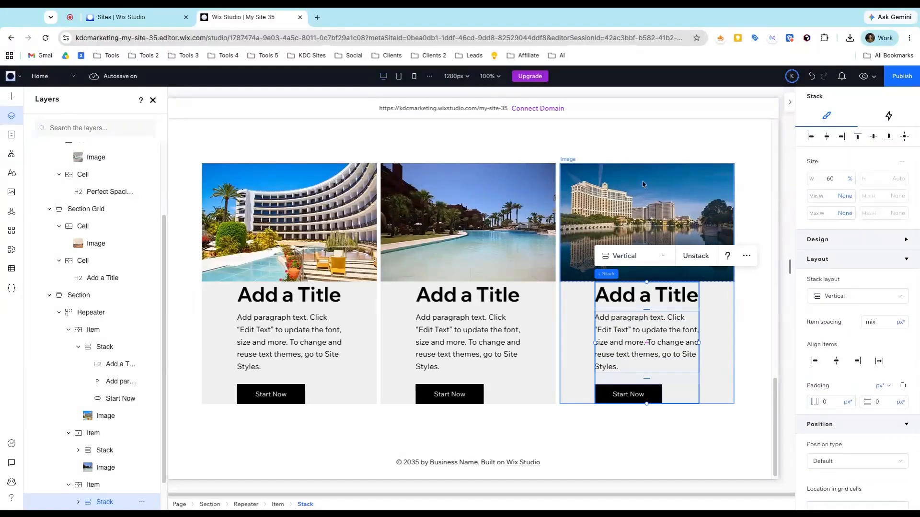
pyautogui.click(849, 179)
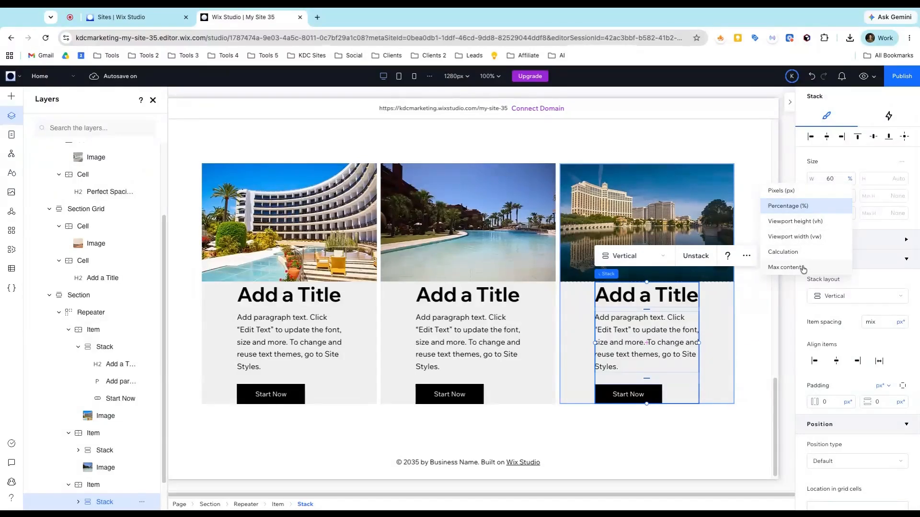
pyautogui.click(833, 160)
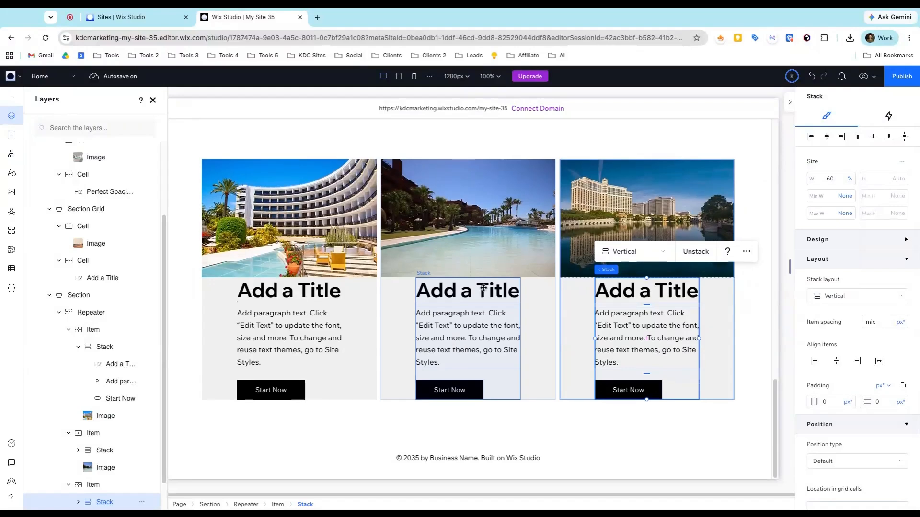
# Review the first repeater item's stack and image sizing at the mobile breakpoint, along with the overall mobile layout
pyautogui.click(414, 77)
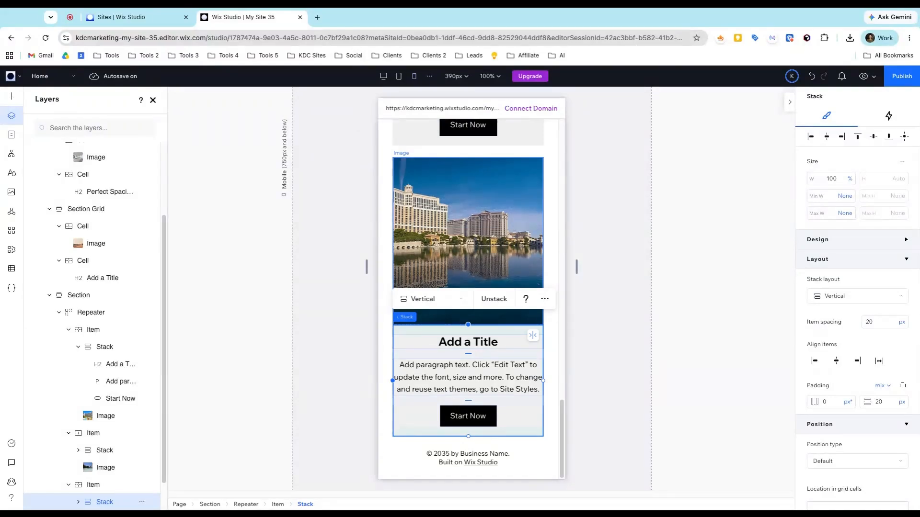
pyautogui.click(91, 330)
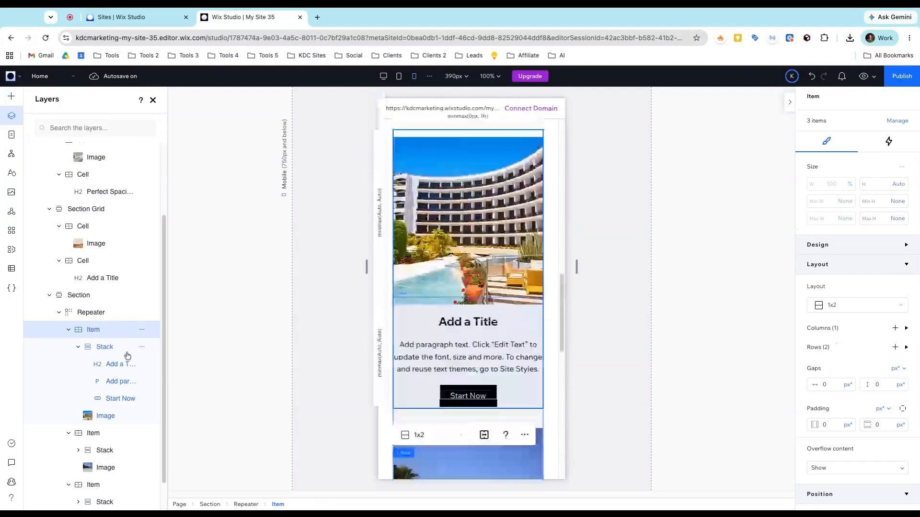
pyautogui.click(115, 353)
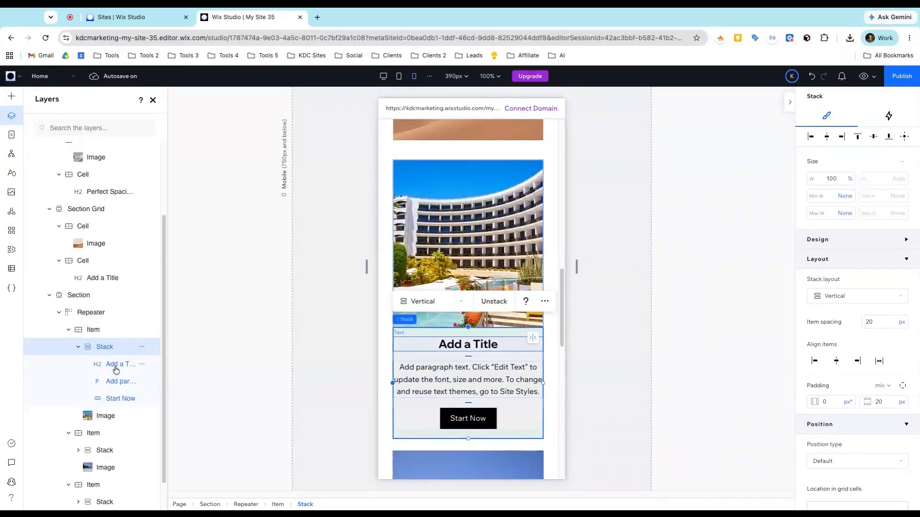
pyautogui.click(106, 415)
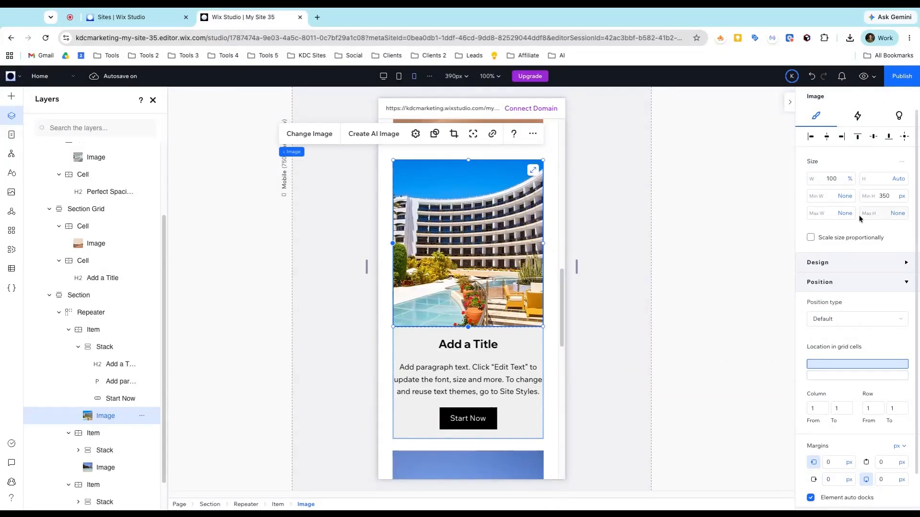
pyautogui.scroll(-2, 858, 223)
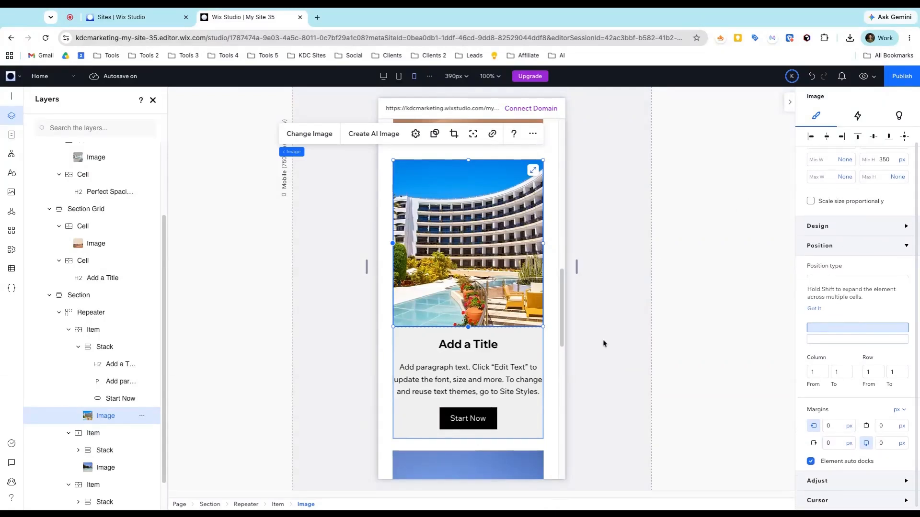
pyautogui.scroll(-5, 478, 338)
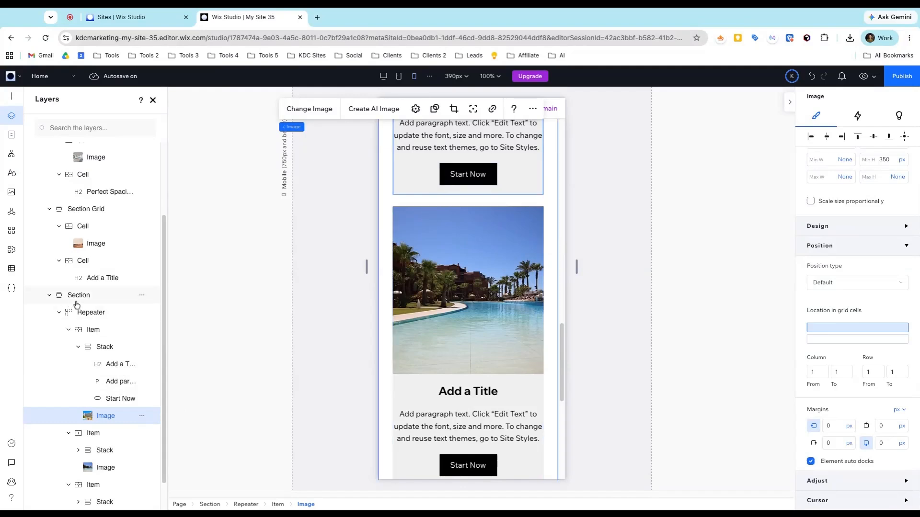
pyautogui.scroll(-3, 443, 330)
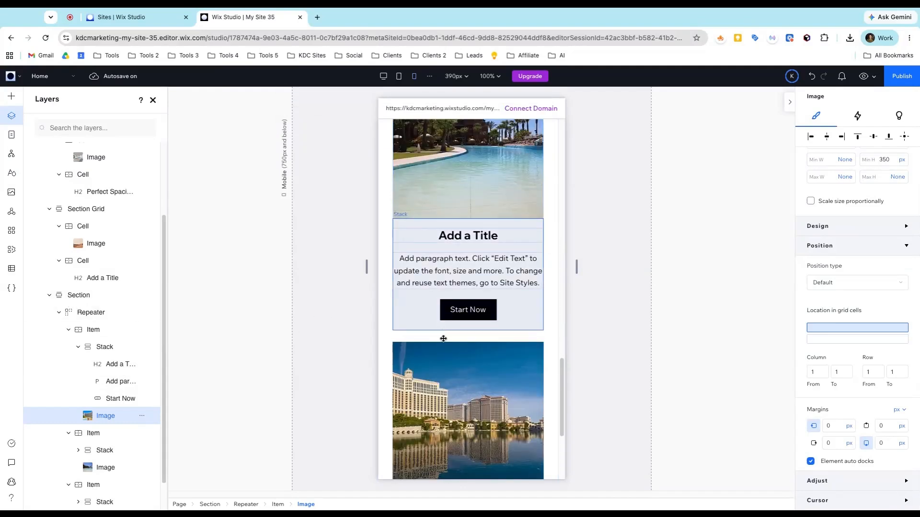
pyautogui.scroll(9, 443, 335)
pyautogui.scroll(10, 445, 335)
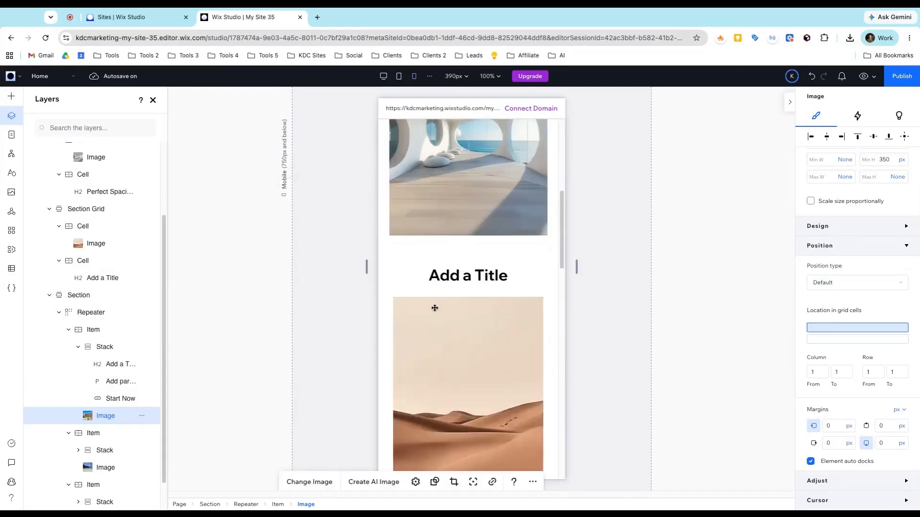
# Close the layers list and select the desert image's section grid at the desktop breakpoint
pyautogui.click(383, 76)
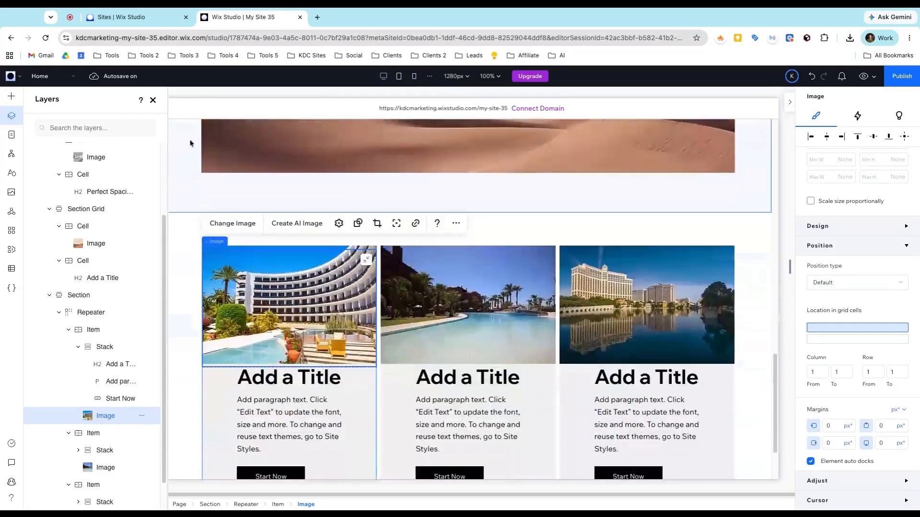
pyautogui.click(152, 100)
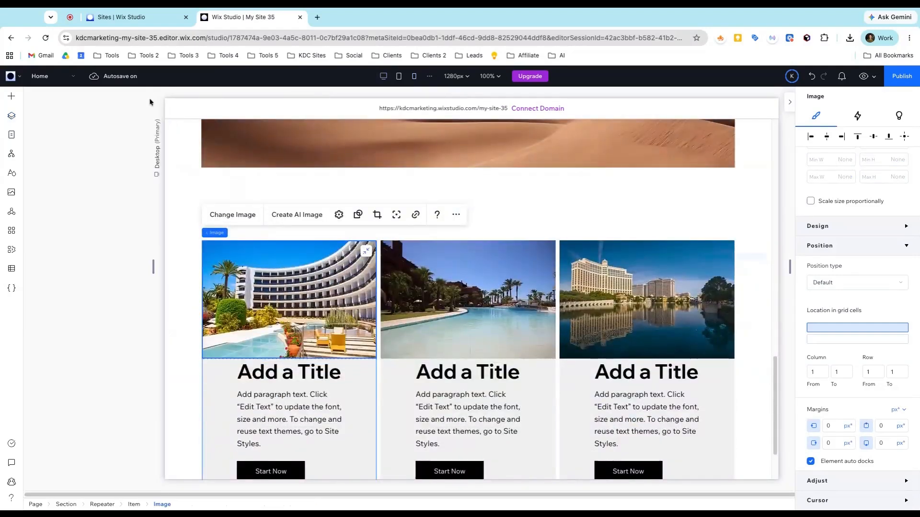
pyautogui.scroll(7, 240, 254)
pyautogui.click(205, 224)
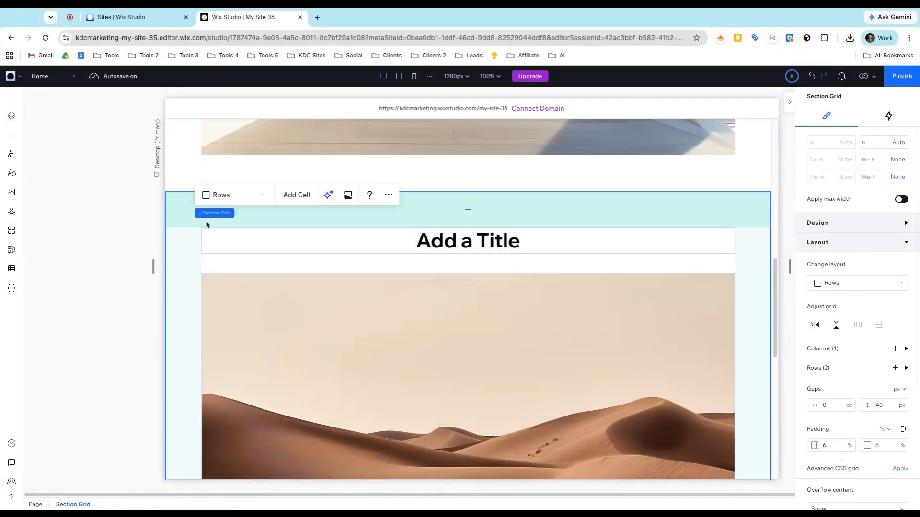
pyautogui.rightClick(181, 263)
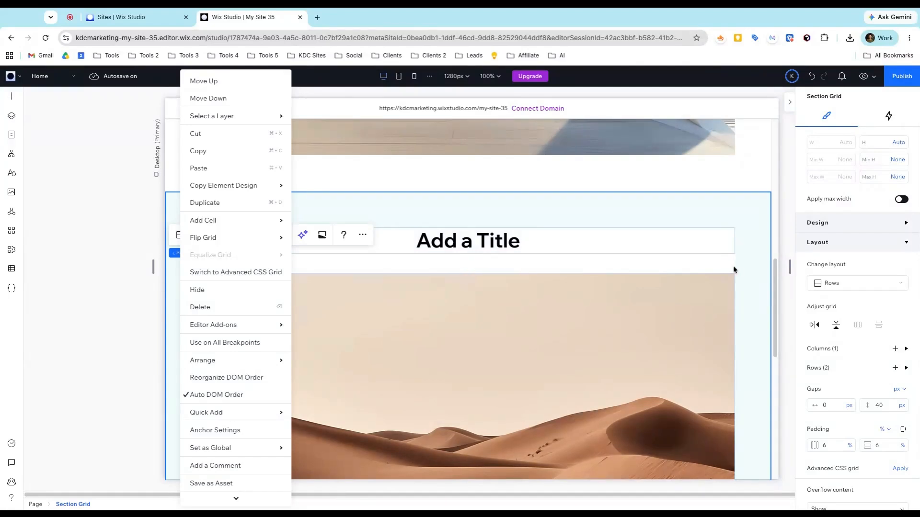
# Set the vertical gap of the desert image's section grid to 32 px at the tablet breakpoint
pyautogui.click(415, 78)
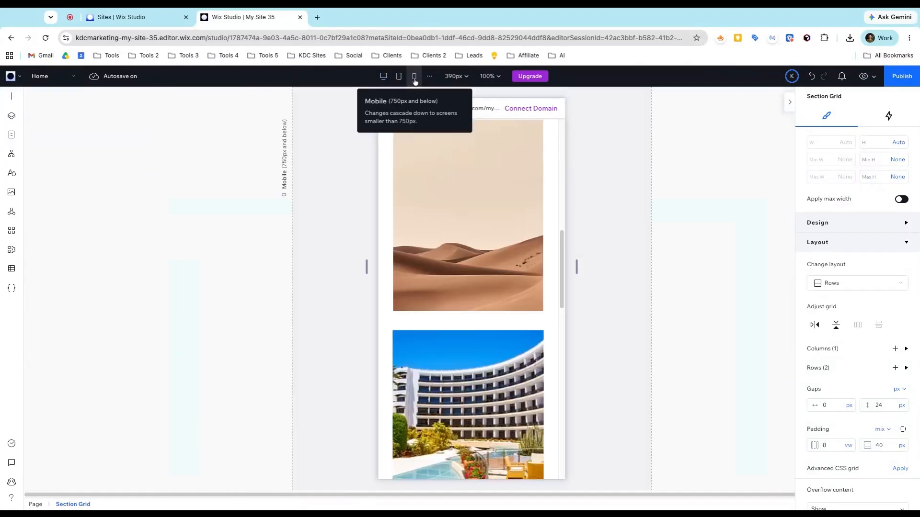
pyautogui.click(399, 77)
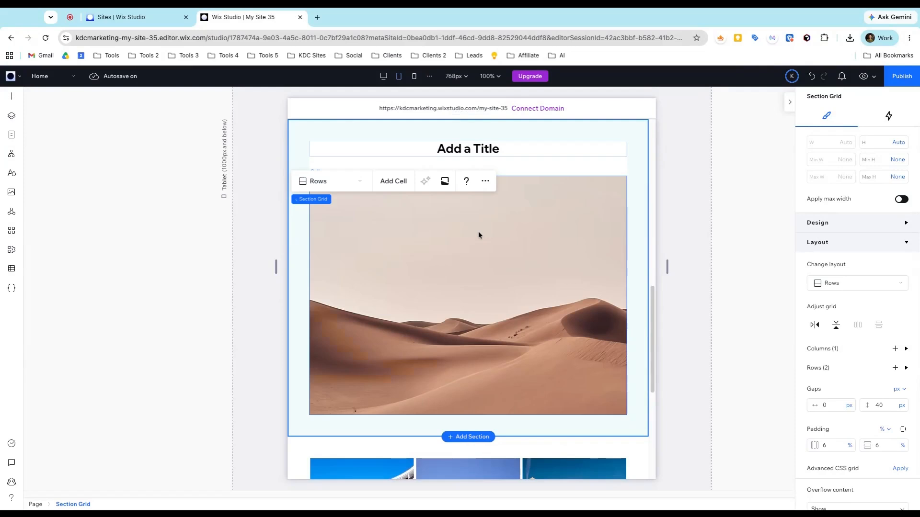
pyautogui.click(560, 185)
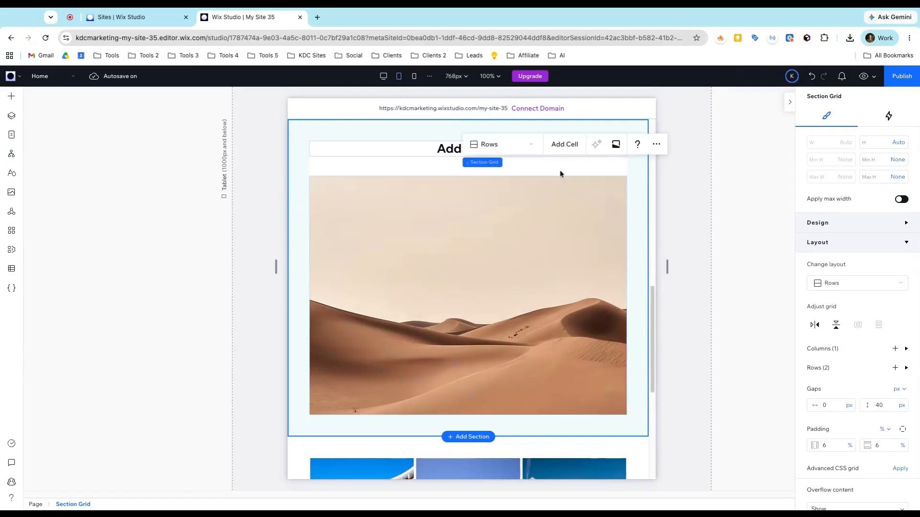
pyautogui.click(883, 410)
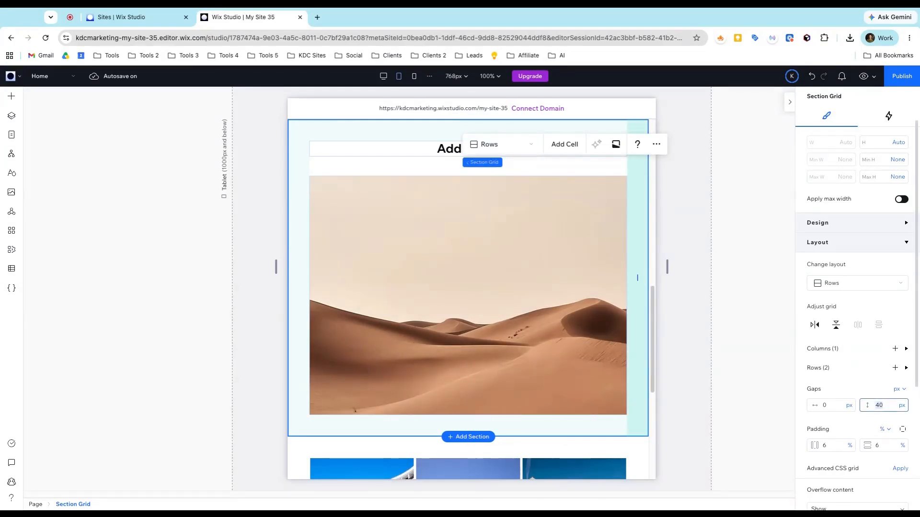
pyautogui.write('32')
pyautogui.press('Return')
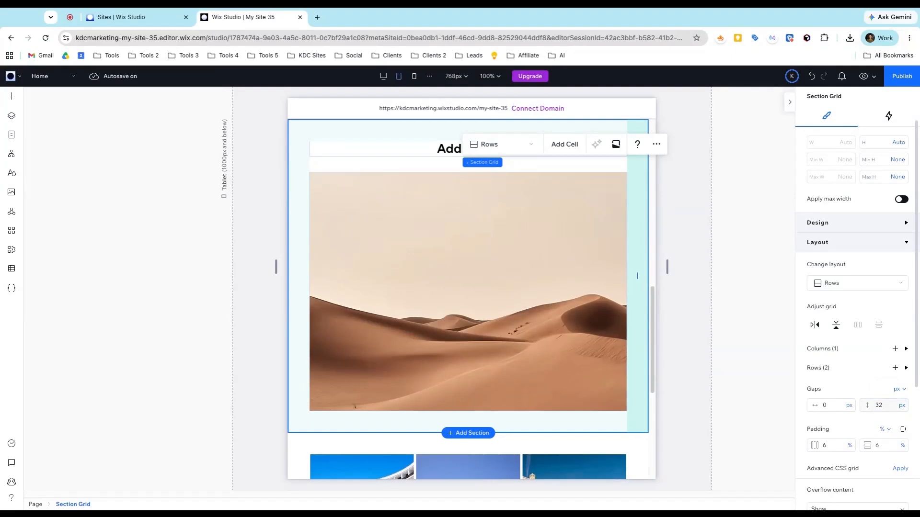
# Review the page's sections at the desktop breakpoint, and show the layer structure of the "Perfect Spacing, Every Time!" section grid
pyautogui.click(384, 76)
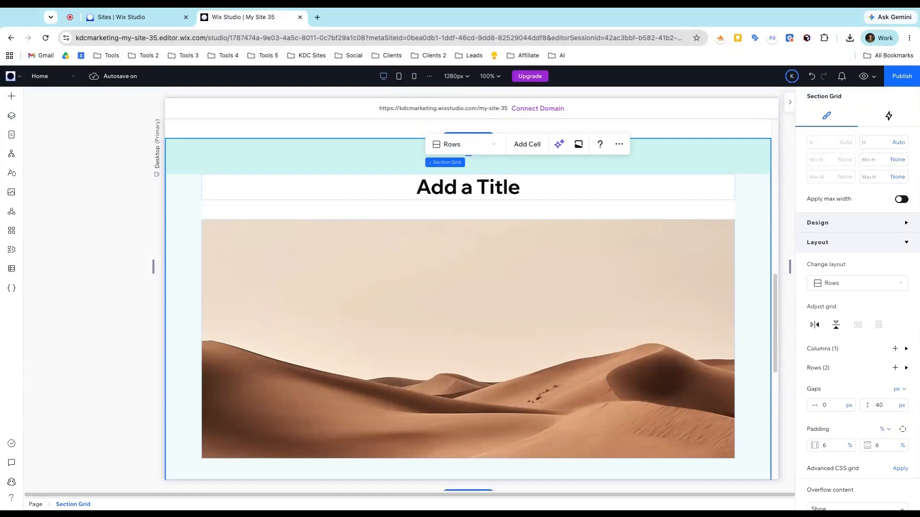
pyautogui.scroll(-7, 322, 226)
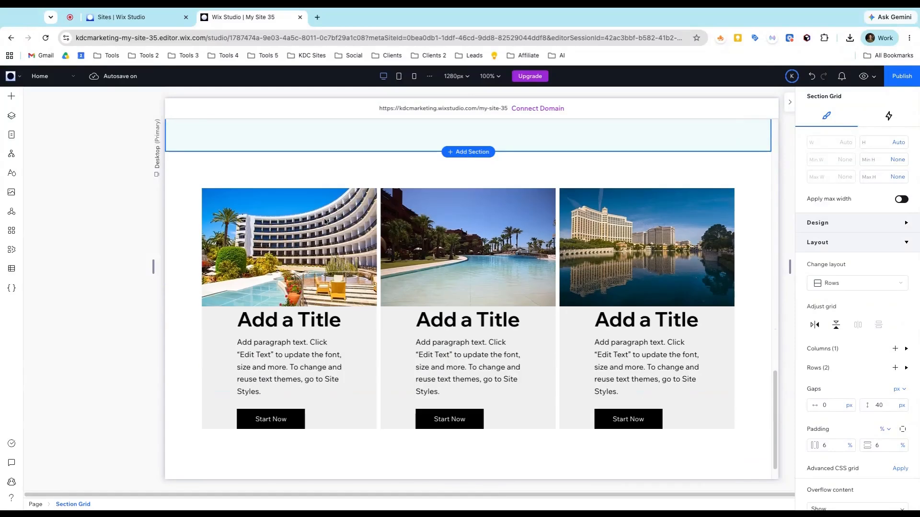
pyautogui.scroll(3, 603, 298)
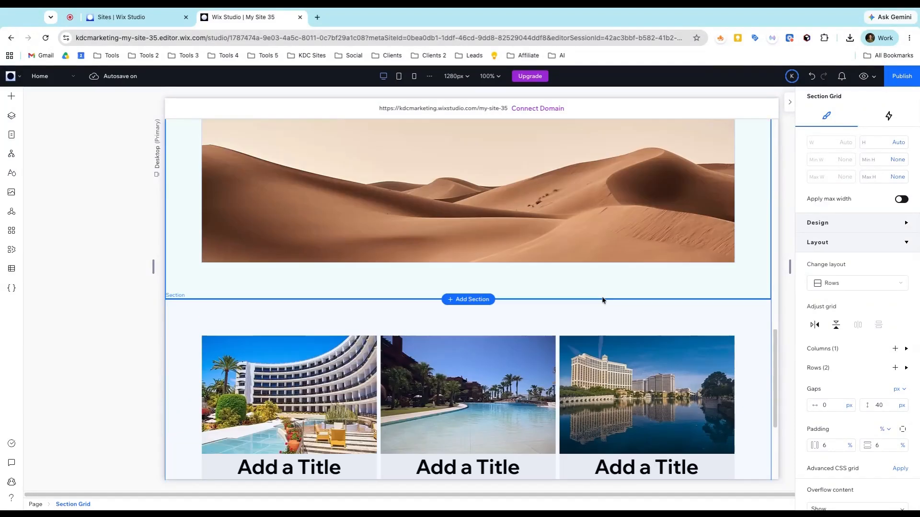
pyautogui.scroll(4, 546, 247)
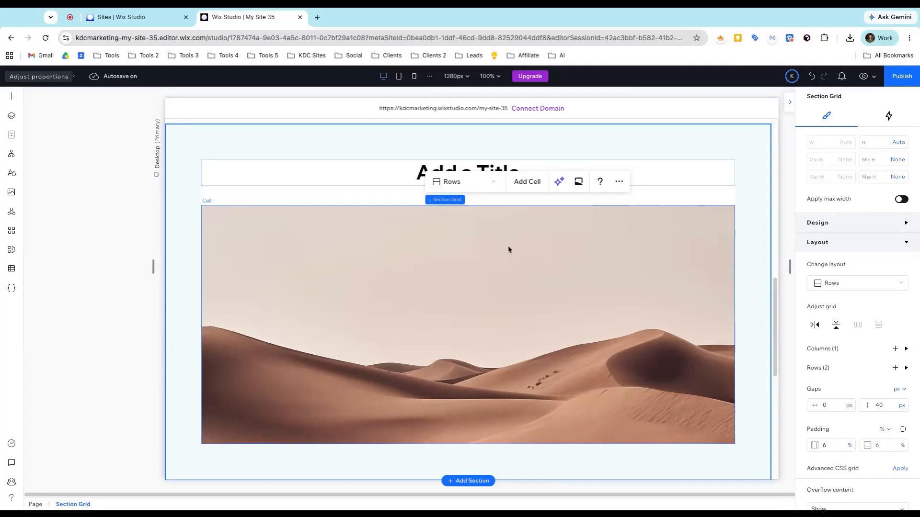
pyautogui.scroll(10, 509, 250)
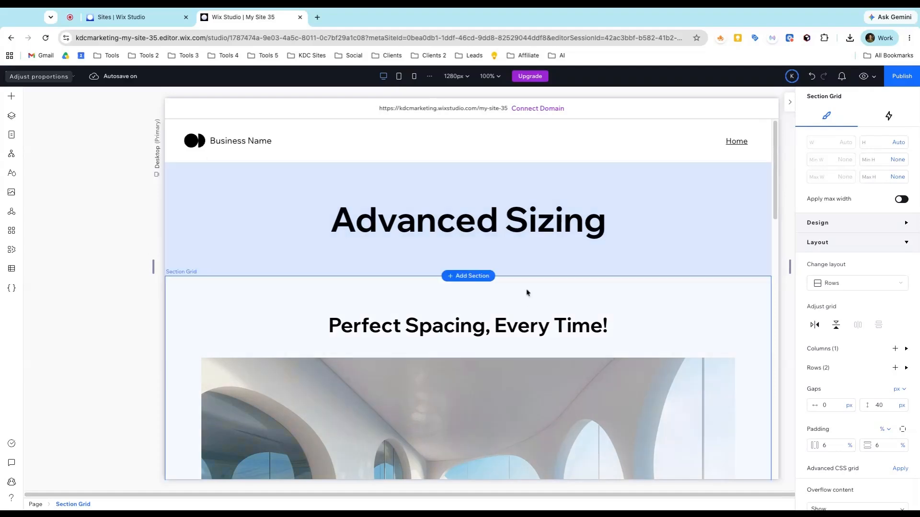
pyautogui.scroll(-1, 527, 287)
pyautogui.scroll(-2, 661, 314)
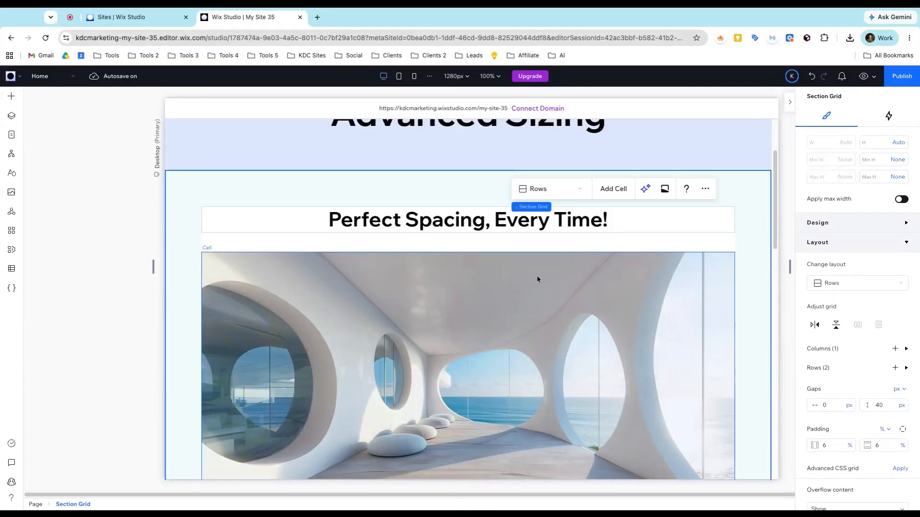
pyautogui.scroll(-1, 524, 278)
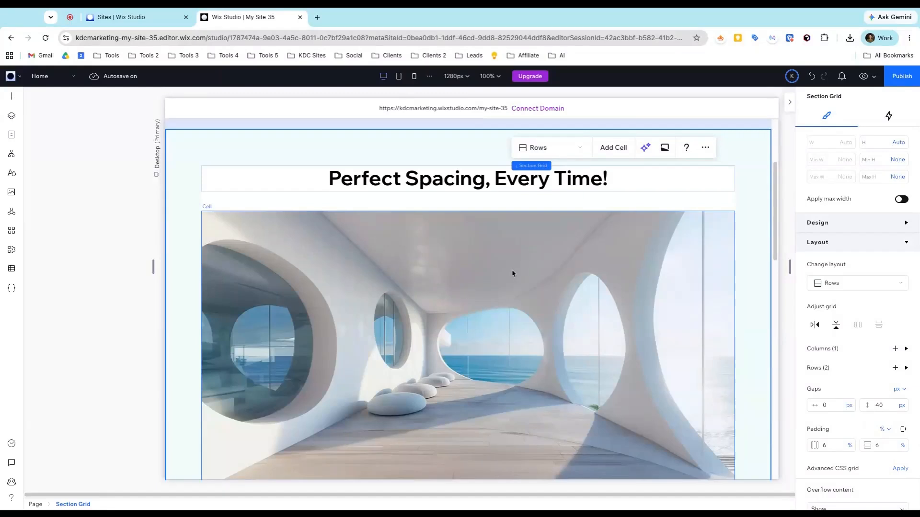
pyautogui.click(11, 115)
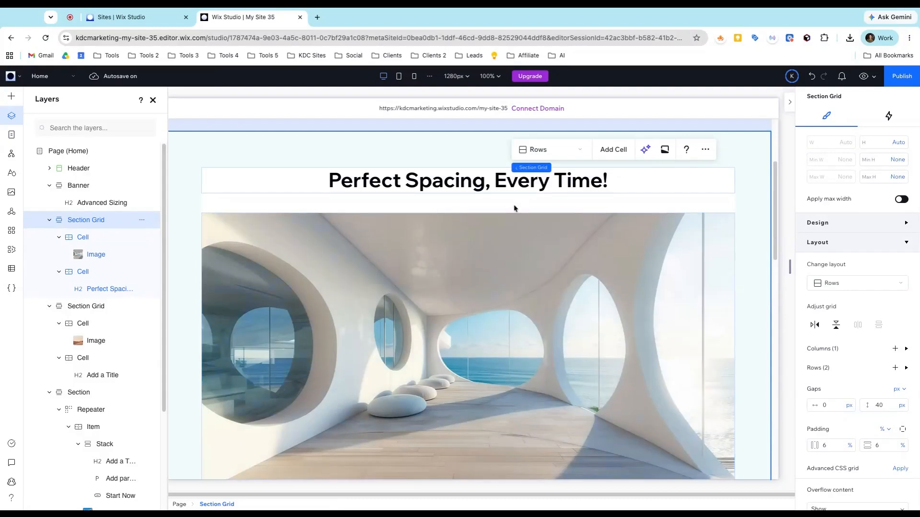
pyautogui.scroll(3, 513, 211)
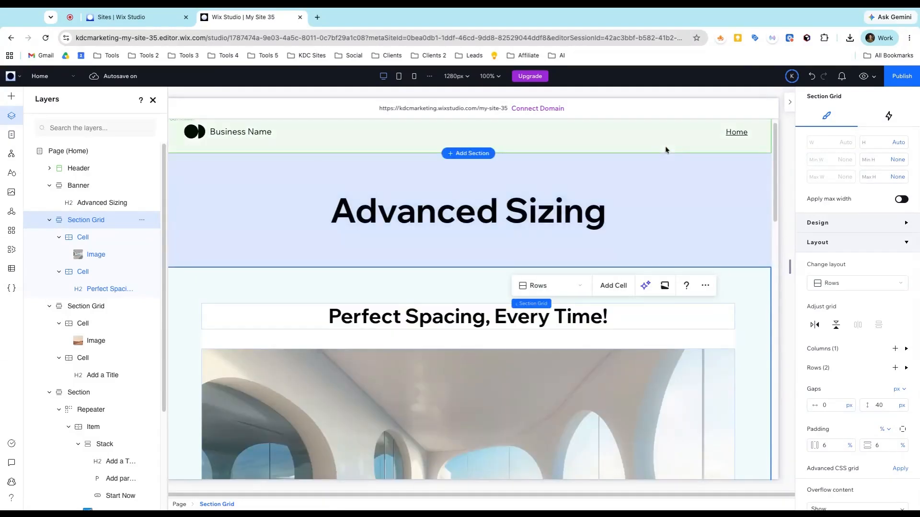